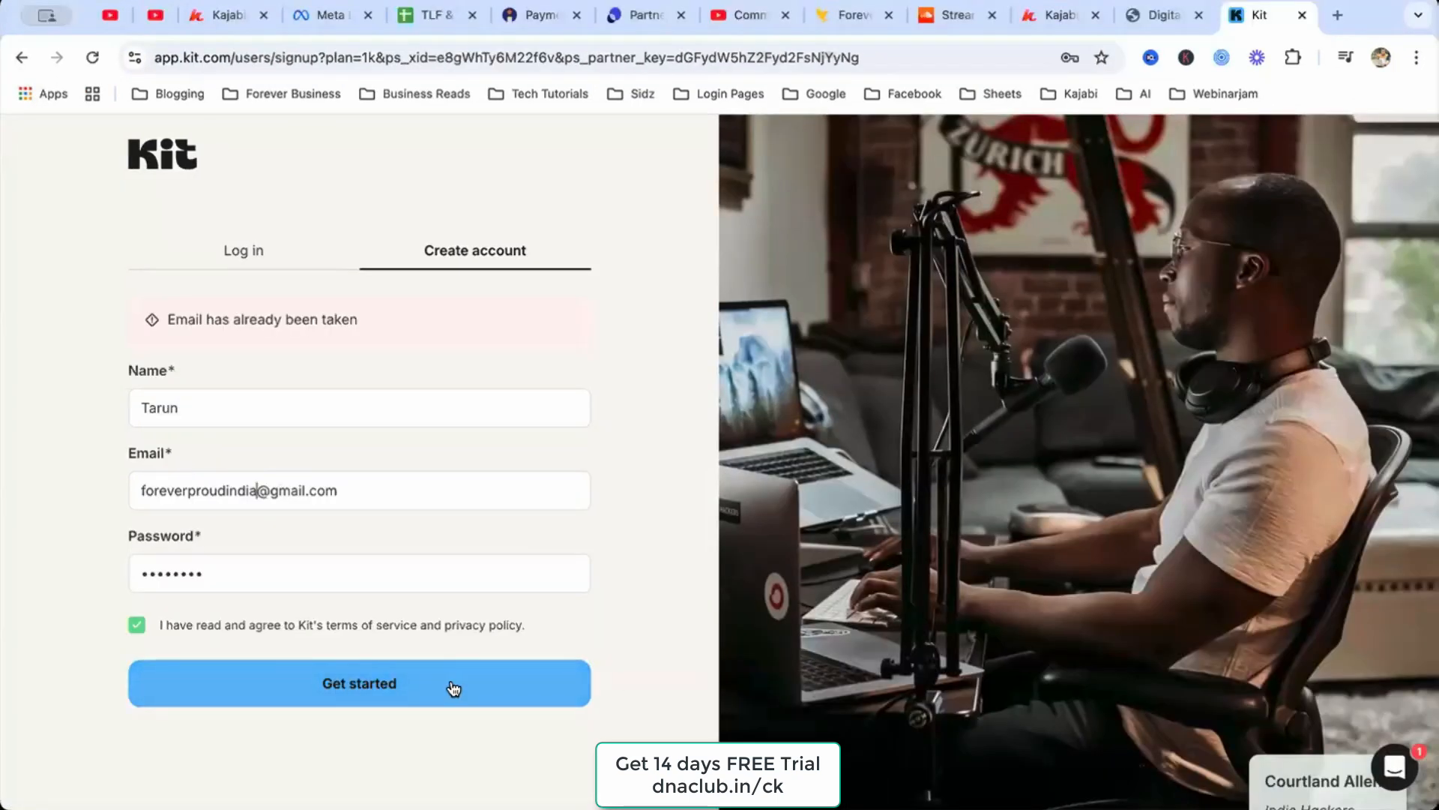
- Submit the sign-up form and answer the first survey questions: no existing email marketing tool and an audience of 50,001 to 100,000
{"action": "left_click", "coordinate": [450, 688]}
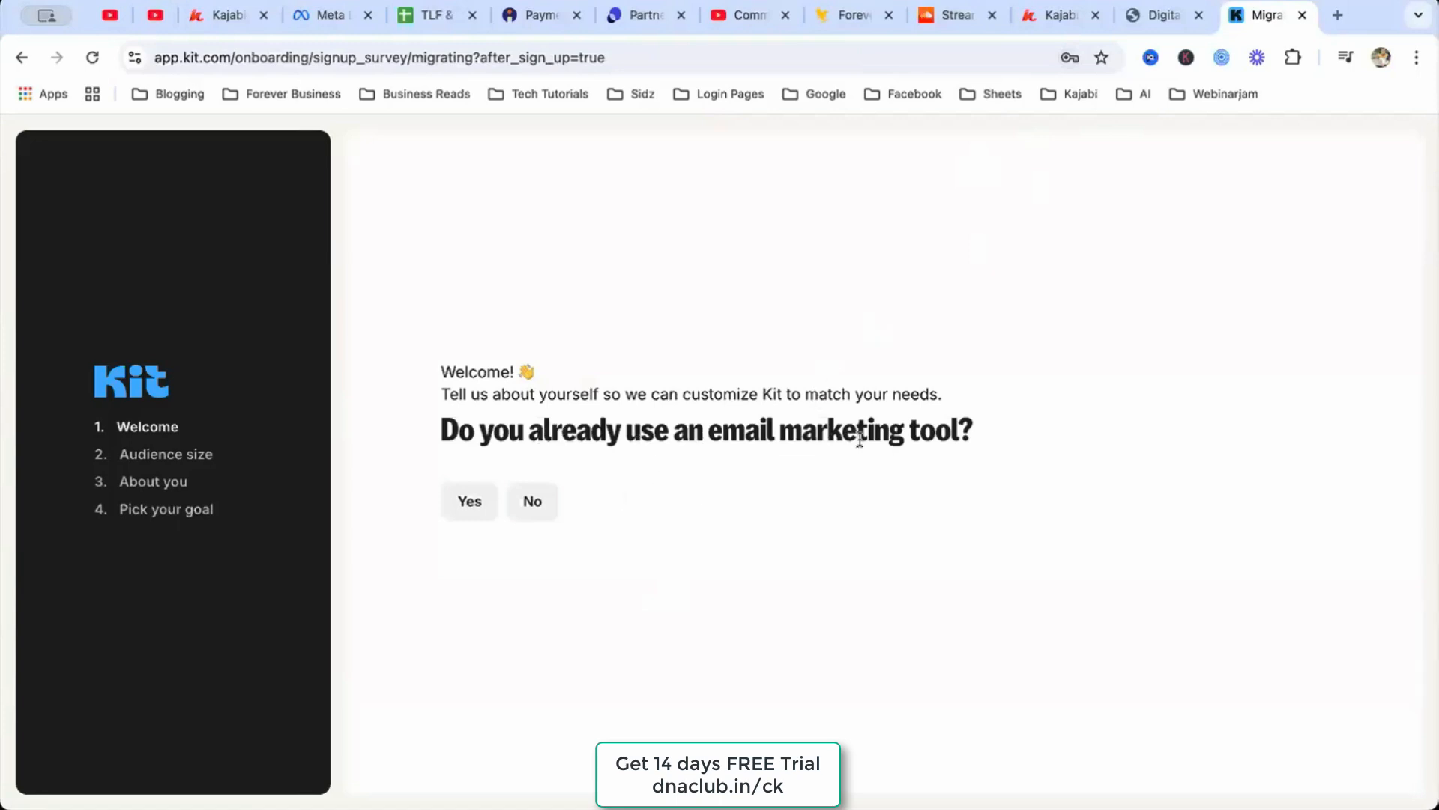
{"action": "left_click", "coordinate": [534, 502]}
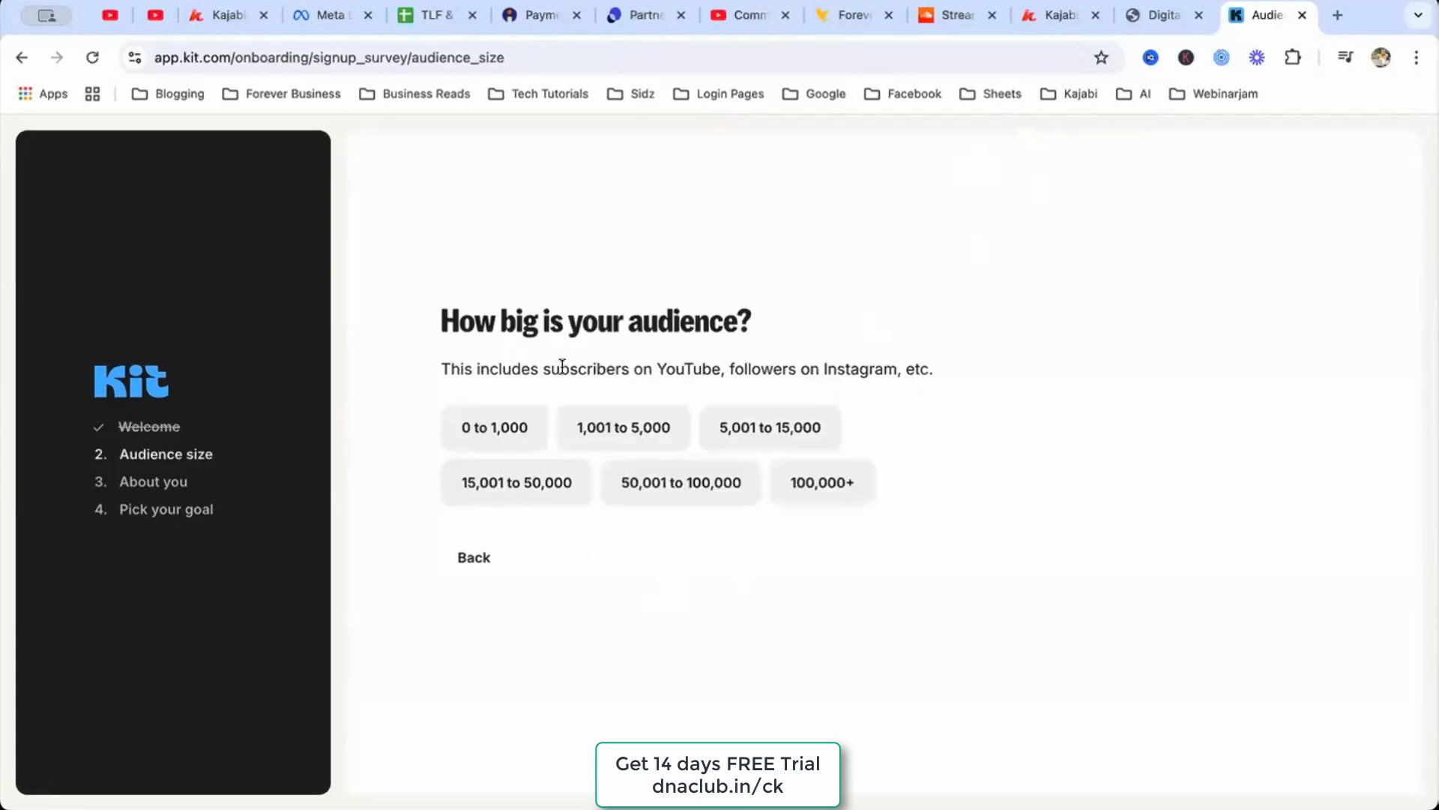
{"action": "left_click_drag", "start_coordinate": [570, 328], "coordinate": [754, 316]}
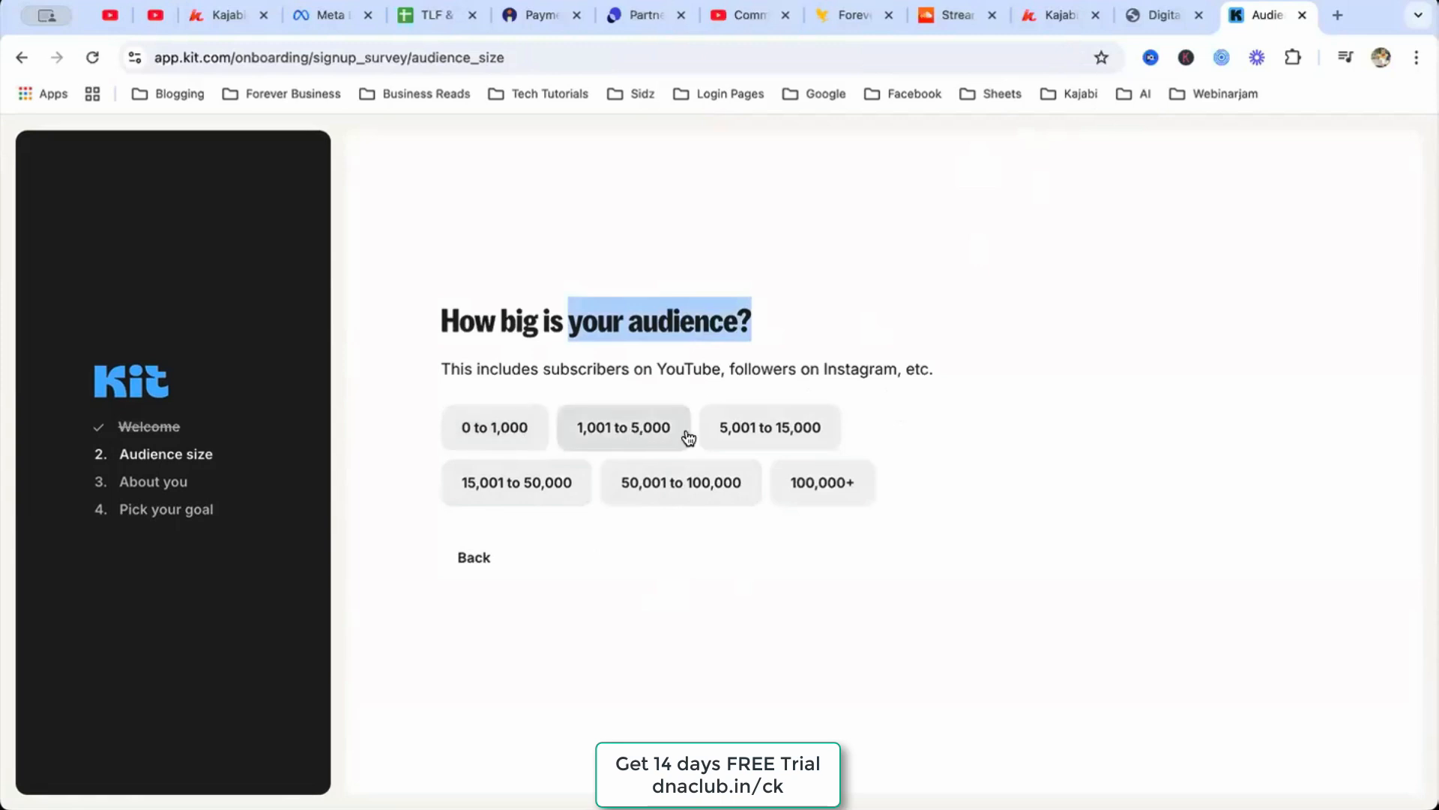
{"action": "left_click", "coordinate": [684, 494]}
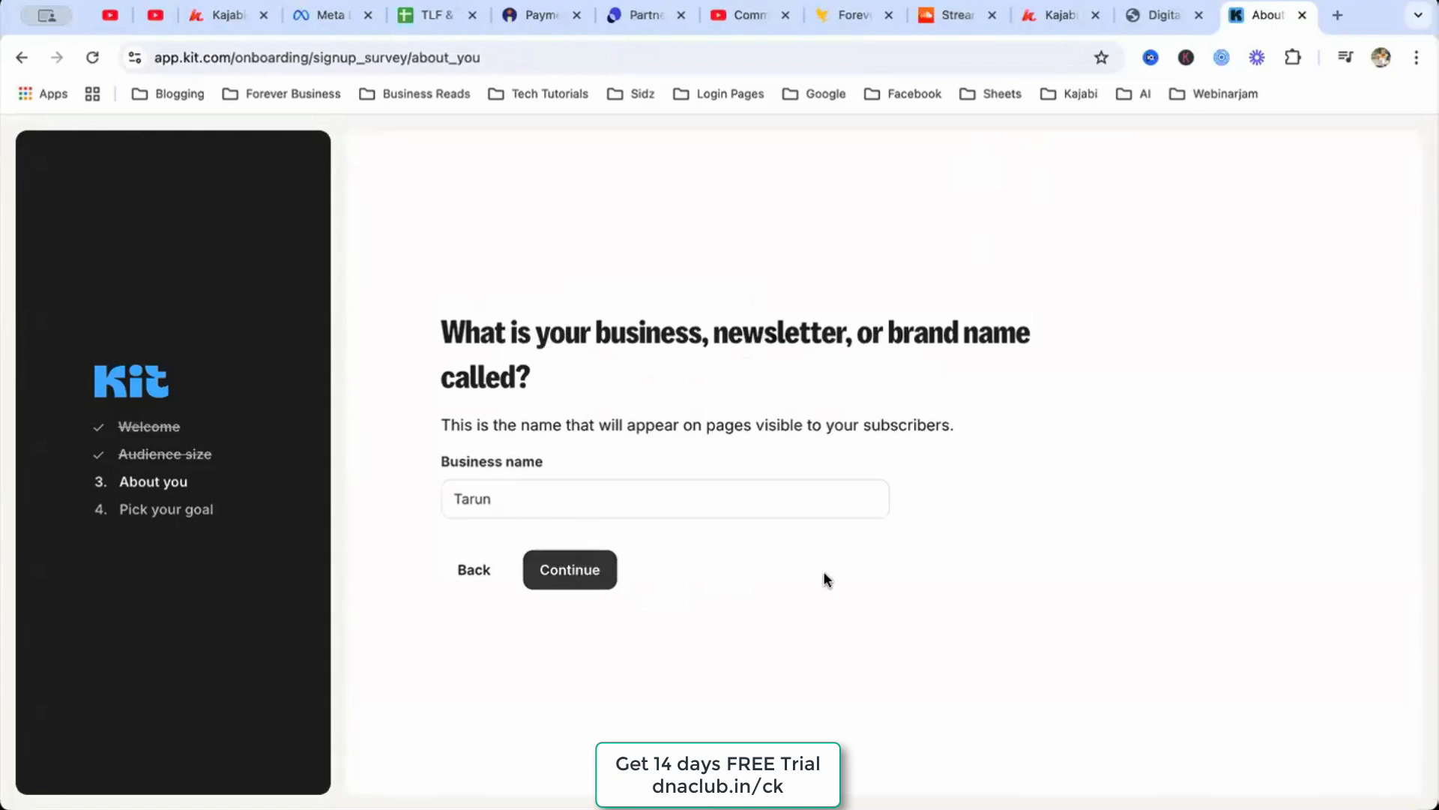
- Accept the prefilled business name and the suggested custom Kit domain in the onboarding survey
{"action": "key", "text": "Return"}
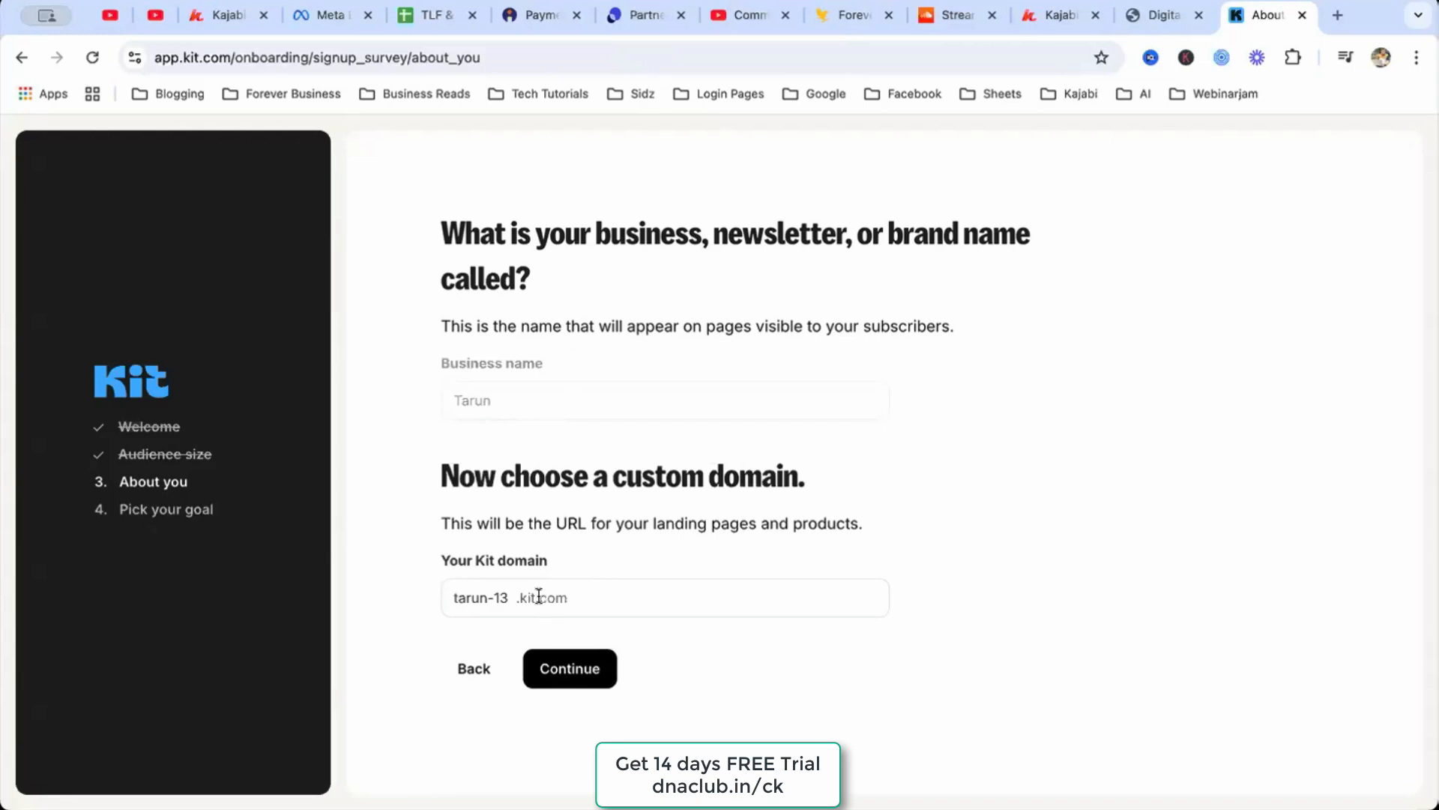
{"action": "left_click", "coordinate": [488, 598]}
{"action": "left_click_drag", "start_coordinate": [507, 598], "coordinate": [468, 598]}
{"action": "left_click", "coordinate": [566, 675]}
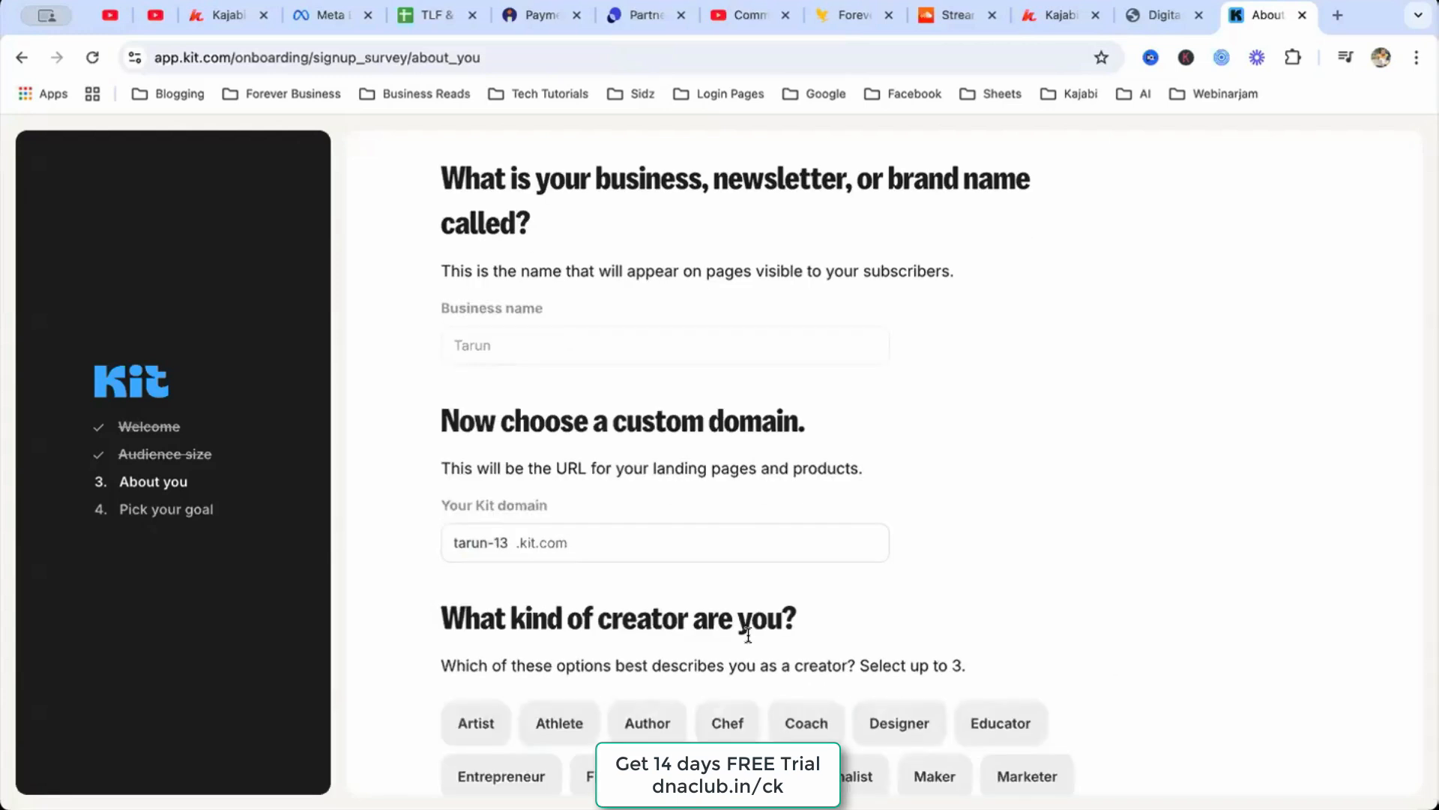
- Choose Marketer and YouTuber as the creator types and continue the survey
{"action": "scroll", "coordinate": [674, 600], "scroll_direction": "down", "scroll_amount": 4}
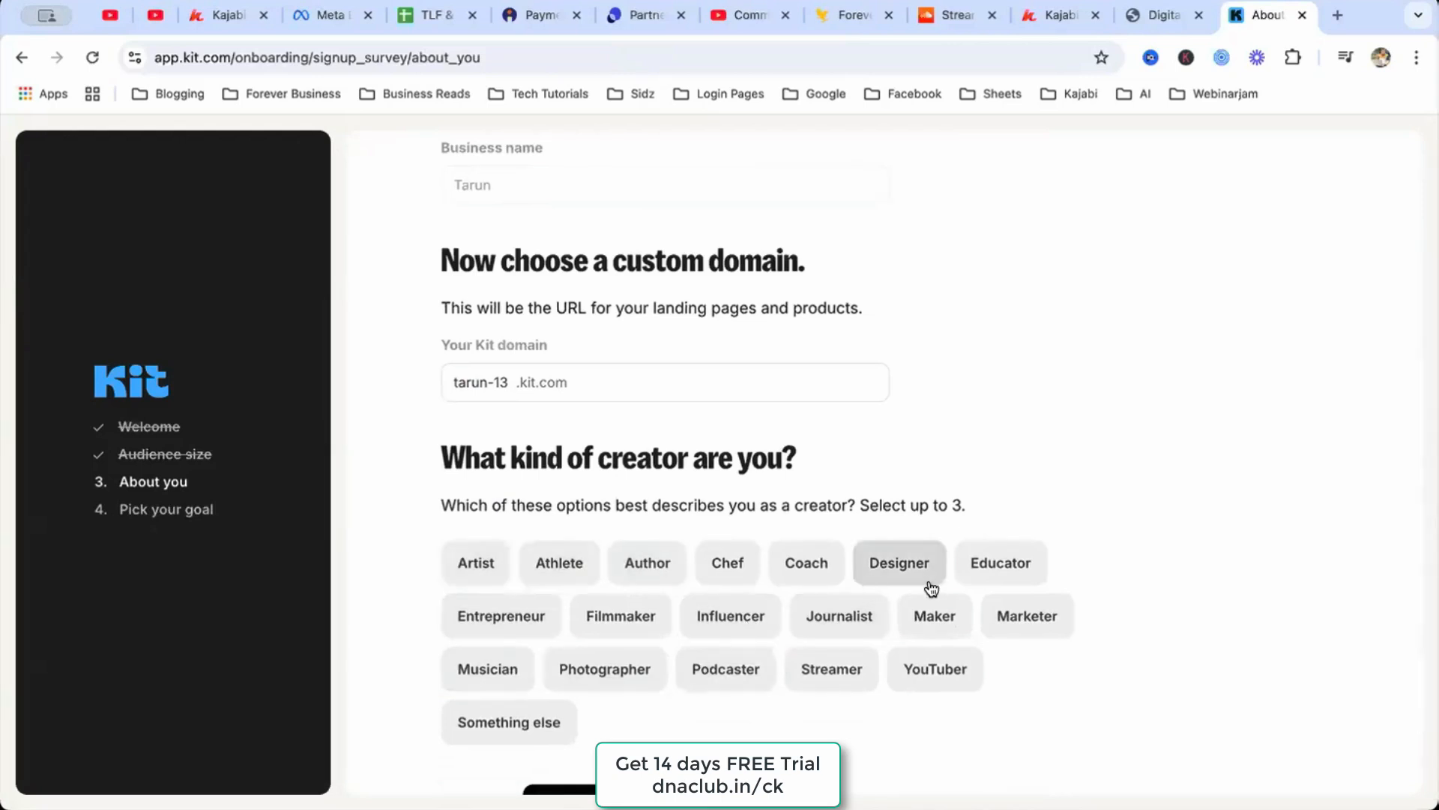
{"action": "left_click", "coordinate": [1012, 612]}
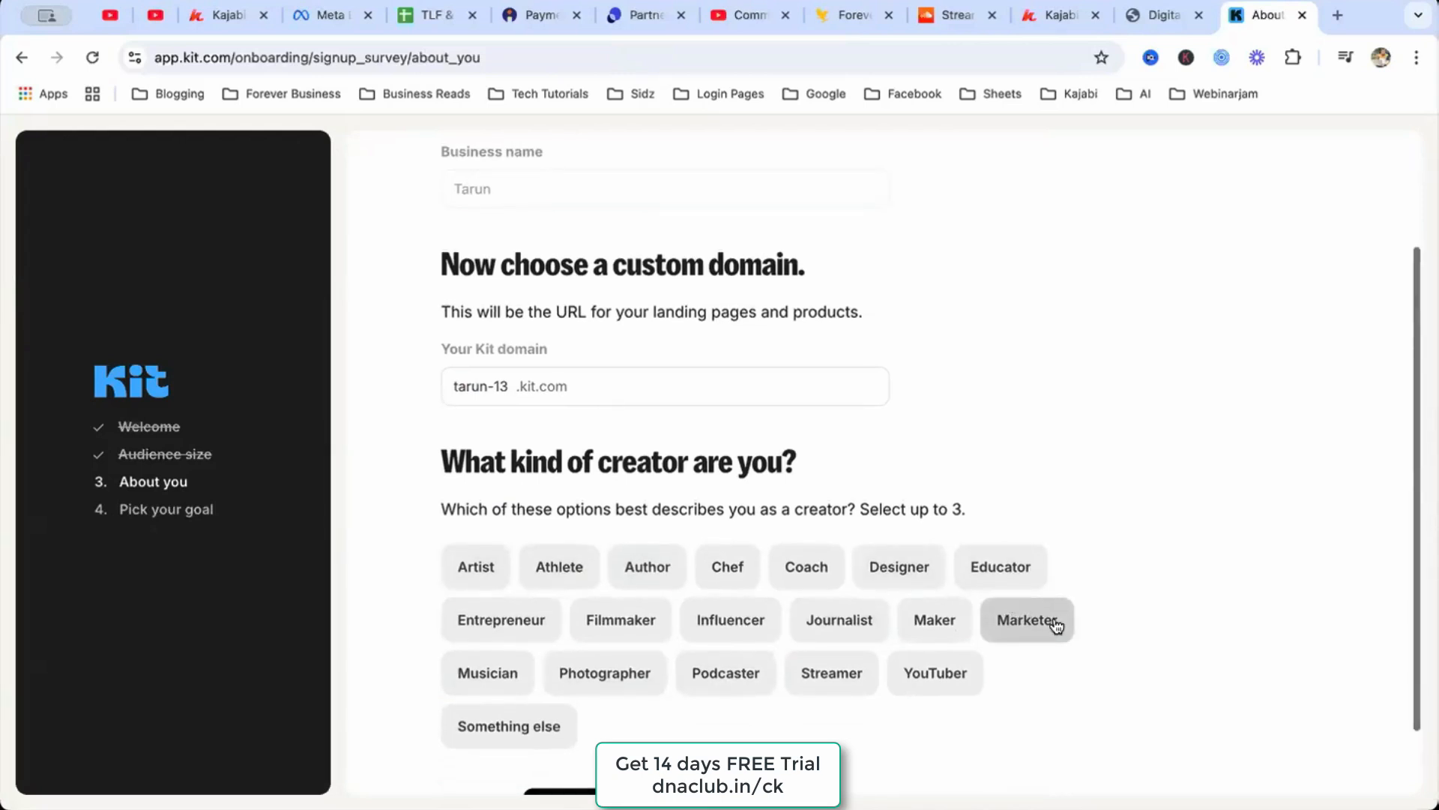
{"action": "left_click", "coordinate": [950, 677]}
{"action": "scroll", "coordinate": [1050, 666], "scroll_direction": "down", "scroll_amount": 2}
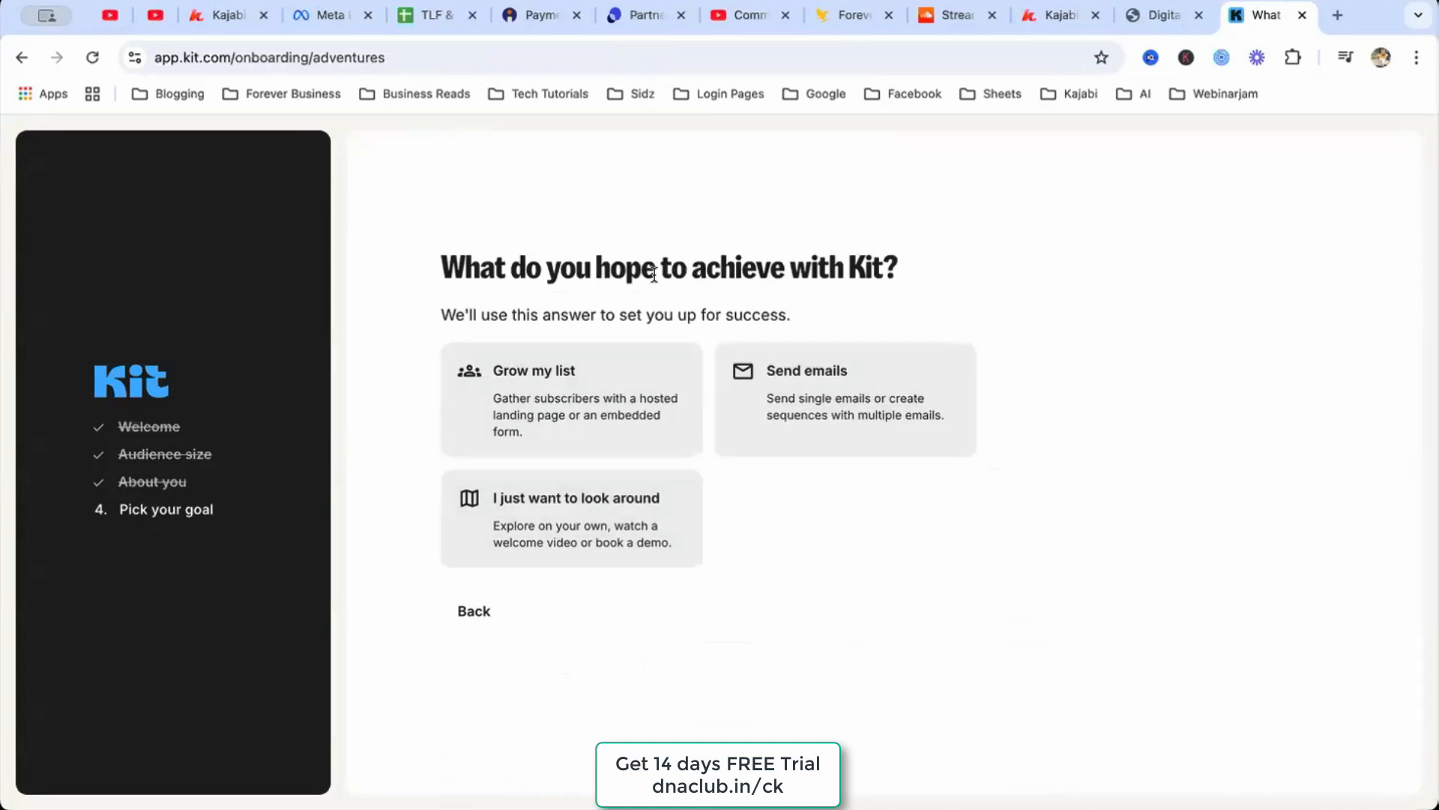
- Choose Send emails as the goal with Kit and get started from the welcome message
{"action": "left_click", "coordinate": [829, 413]}
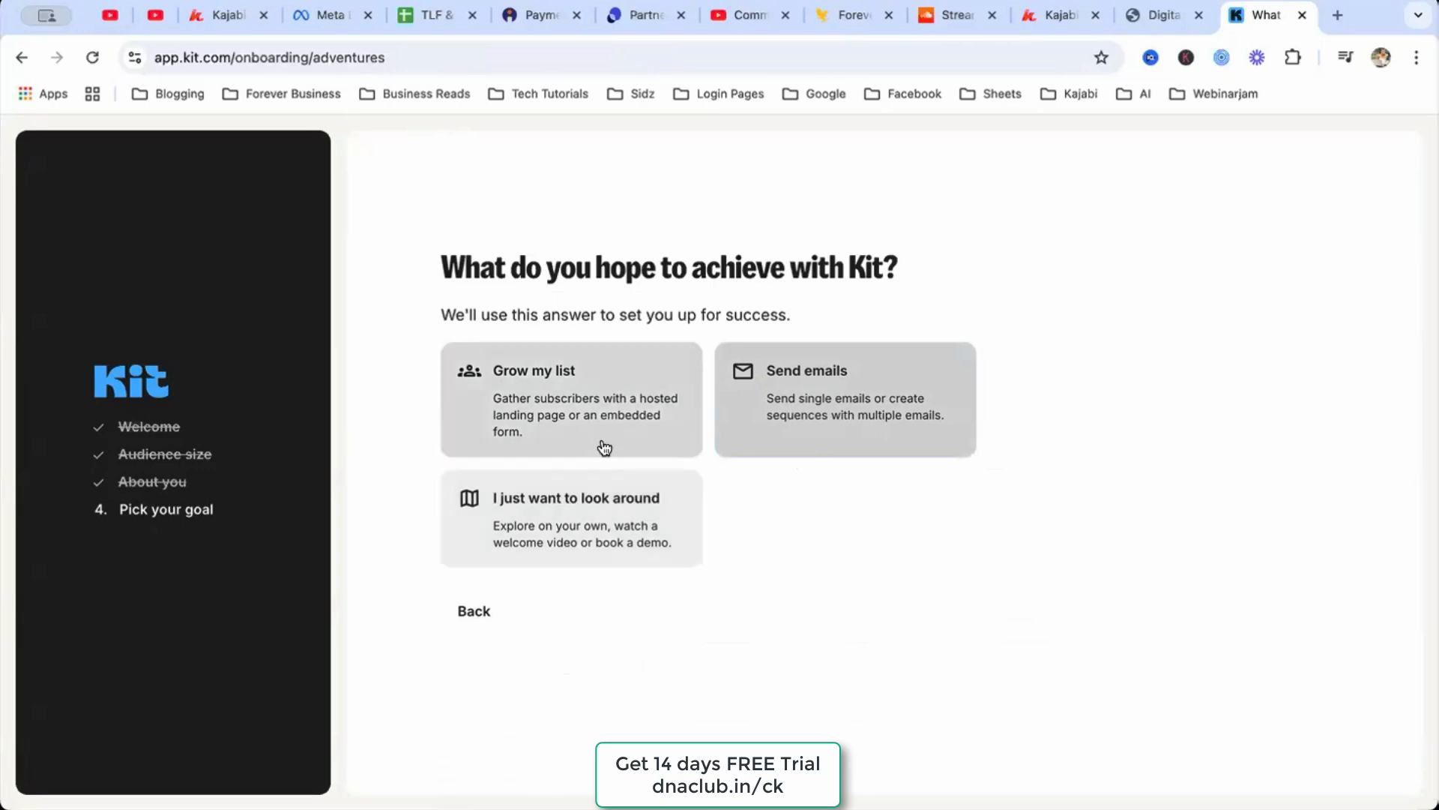
{"action": "left_click", "coordinate": [575, 422]}
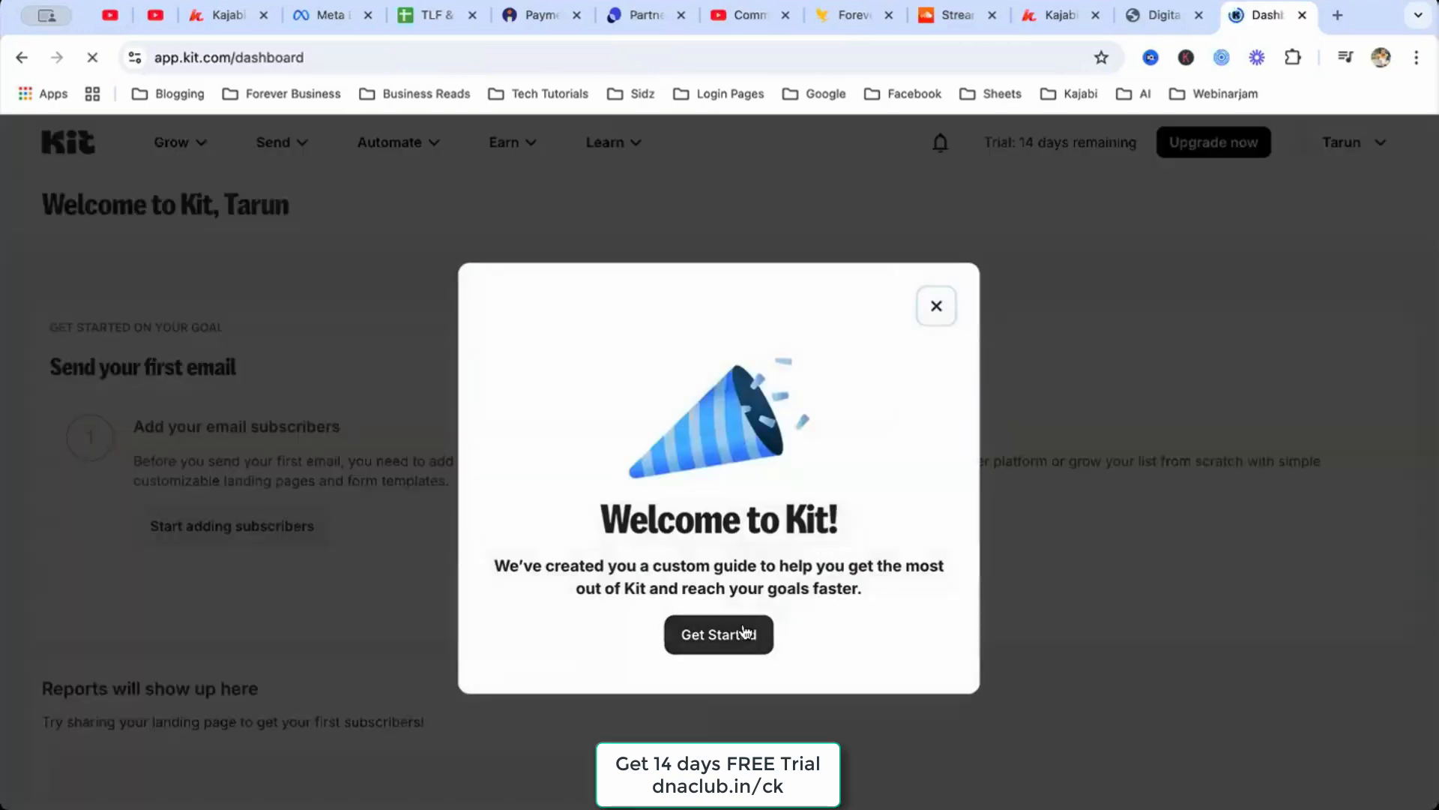
{"action": "left_click", "coordinate": [739, 634]}
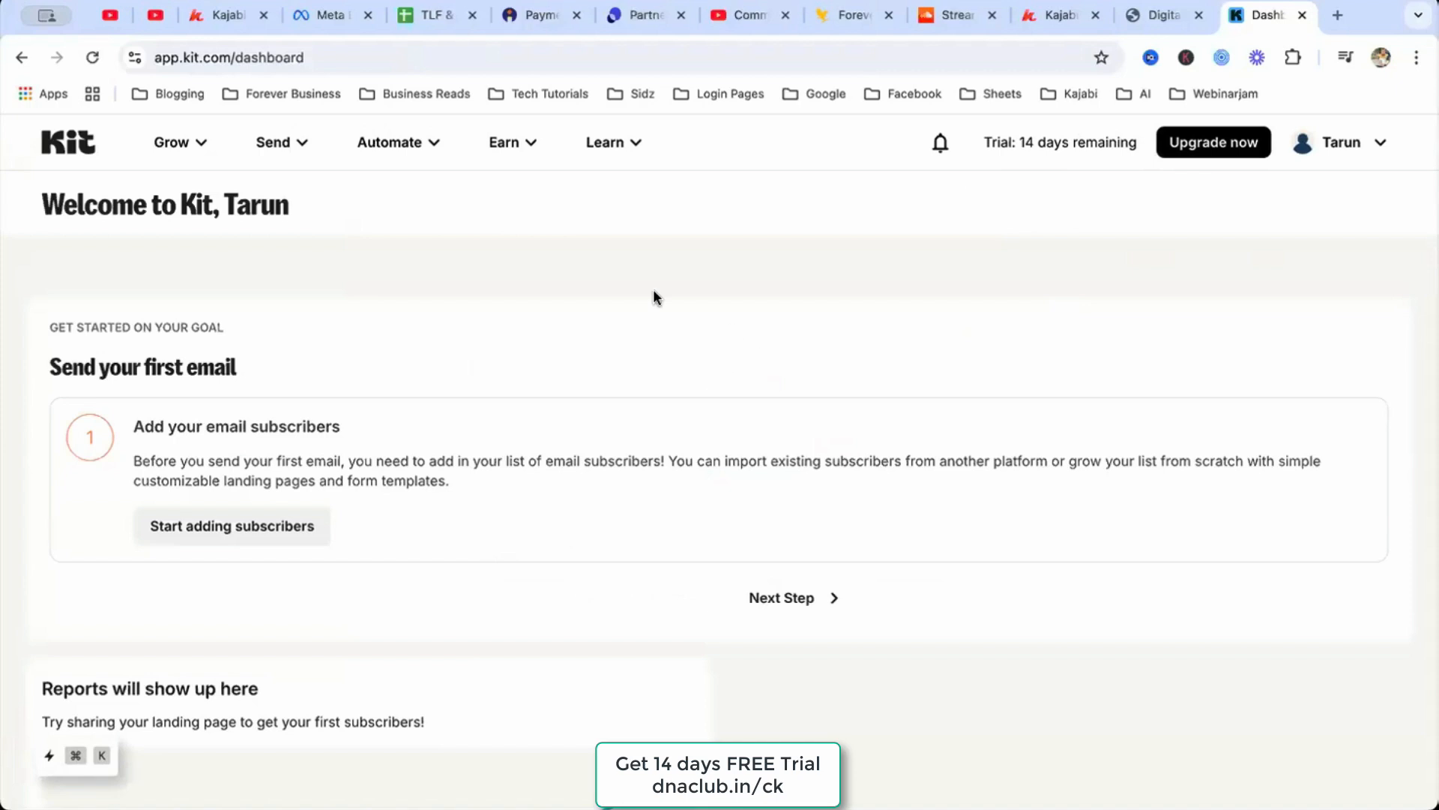
- Open the Sequences page and dismiss the notice about filtering sequences
{"action": "left_click", "coordinate": [297, 149]}
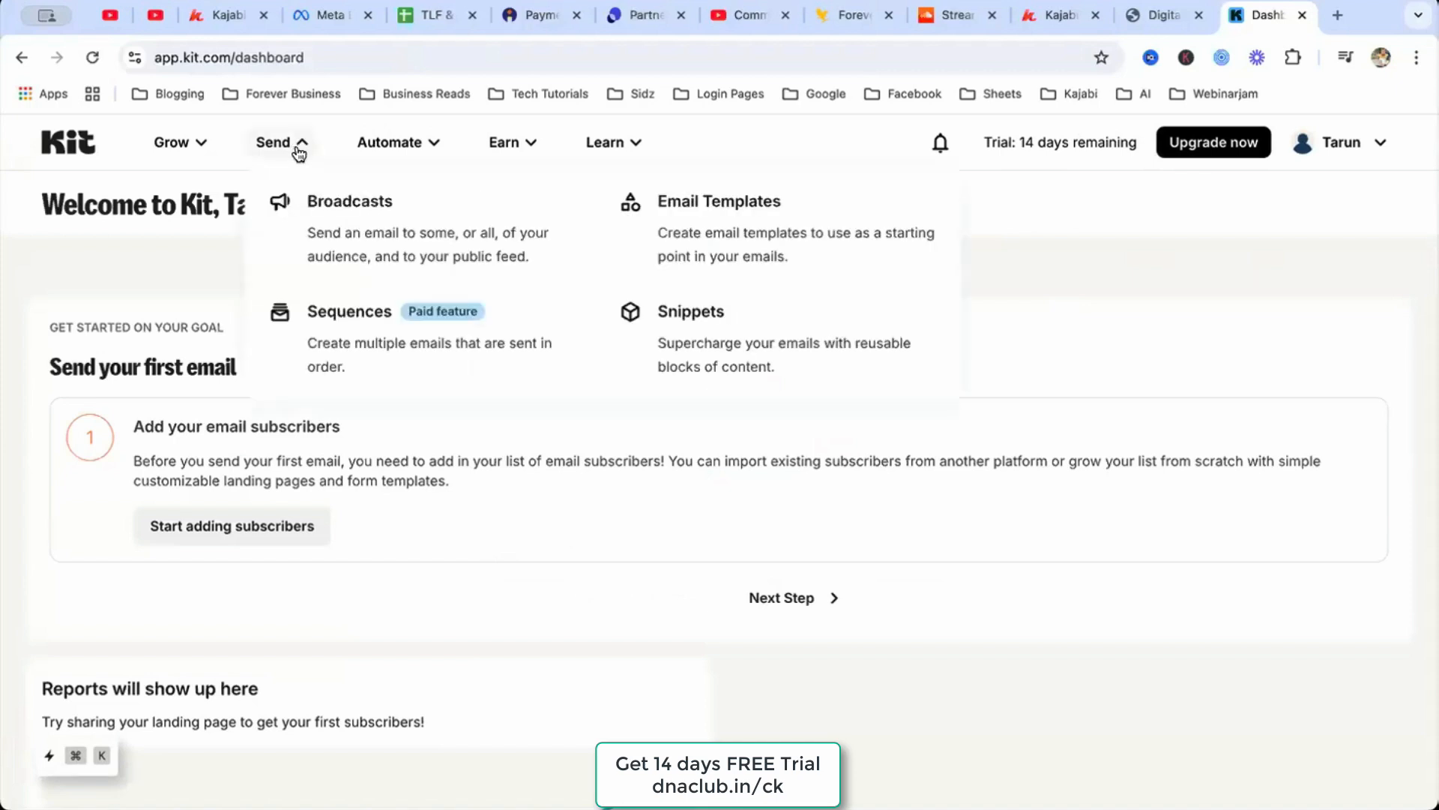
{"action": "left_click", "coordinate": [363, 340]}
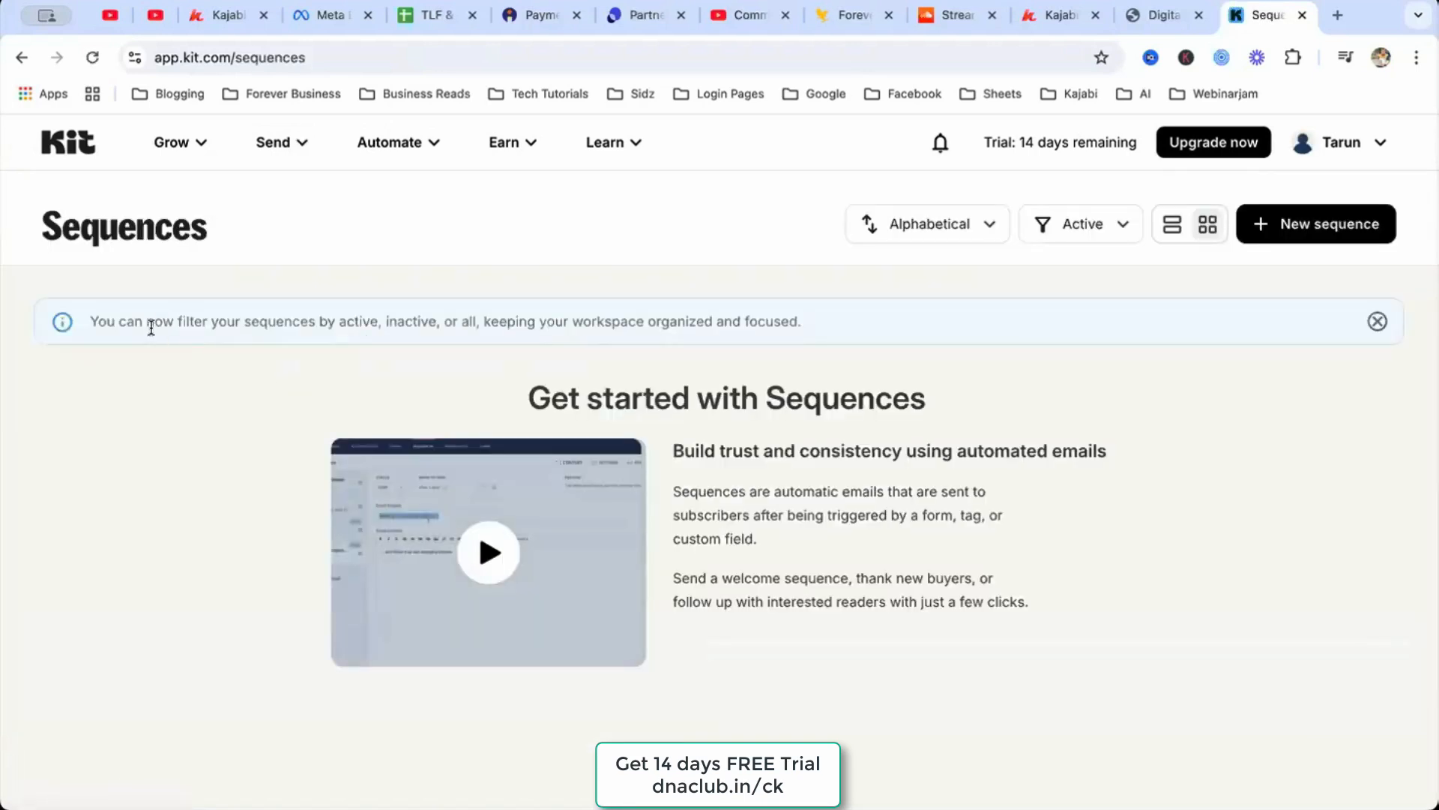
{"action": "left_click", "coordinate": [1377, 321]}
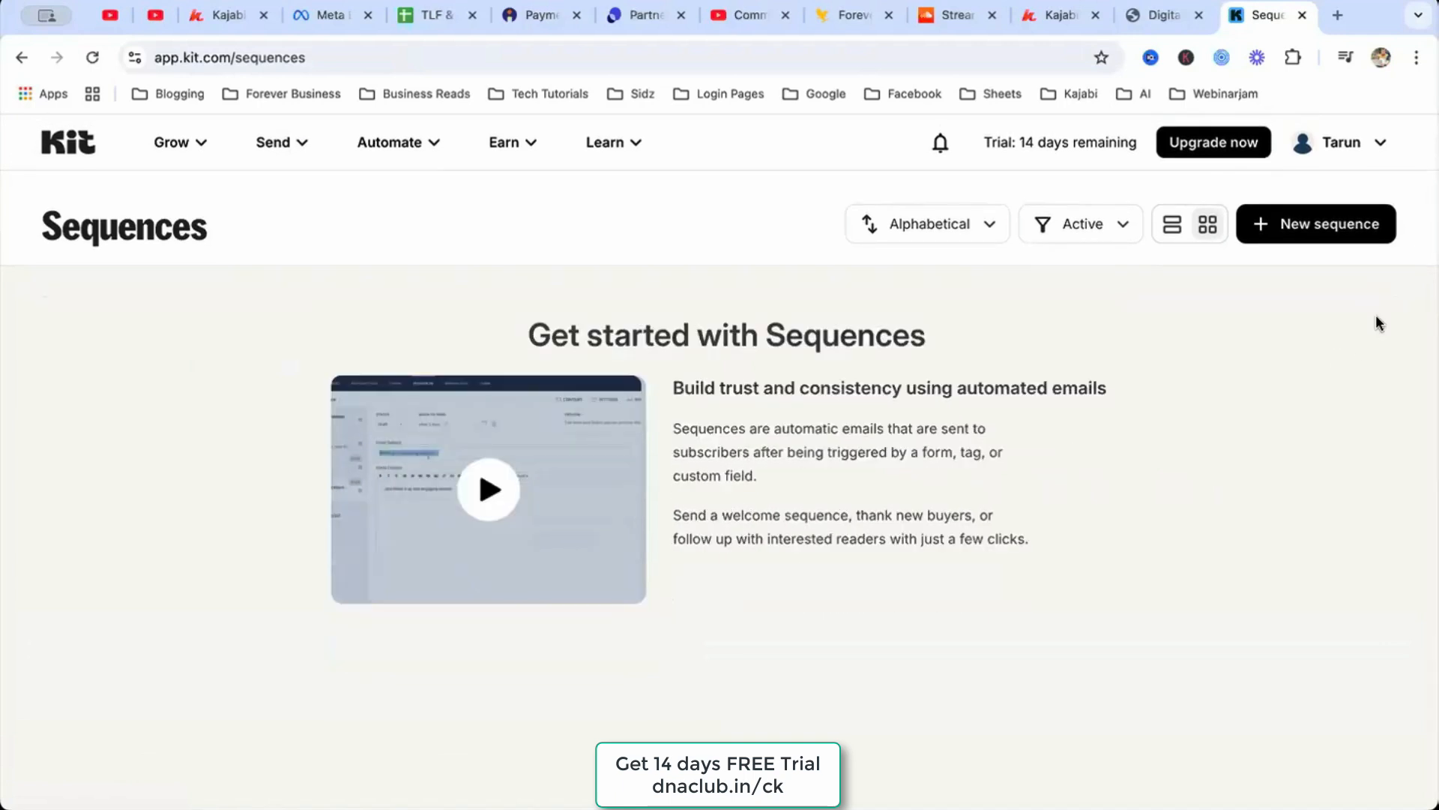
{"action": "left_click", "coordinate": [303, 148]}
{"action": "left_click", "coordinate": [404, 144]}
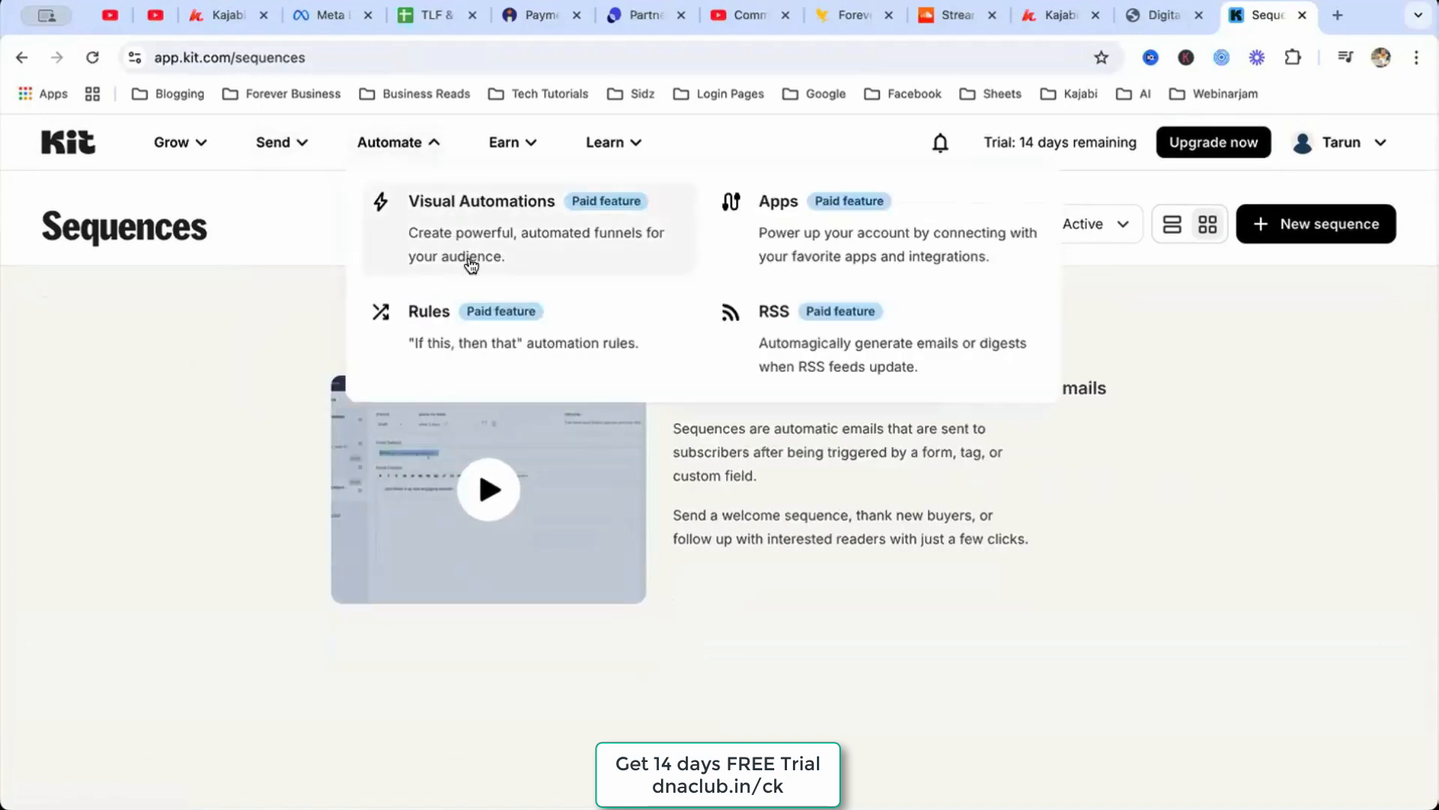
{"action": "left_click", "coordinate": [199, 149]}
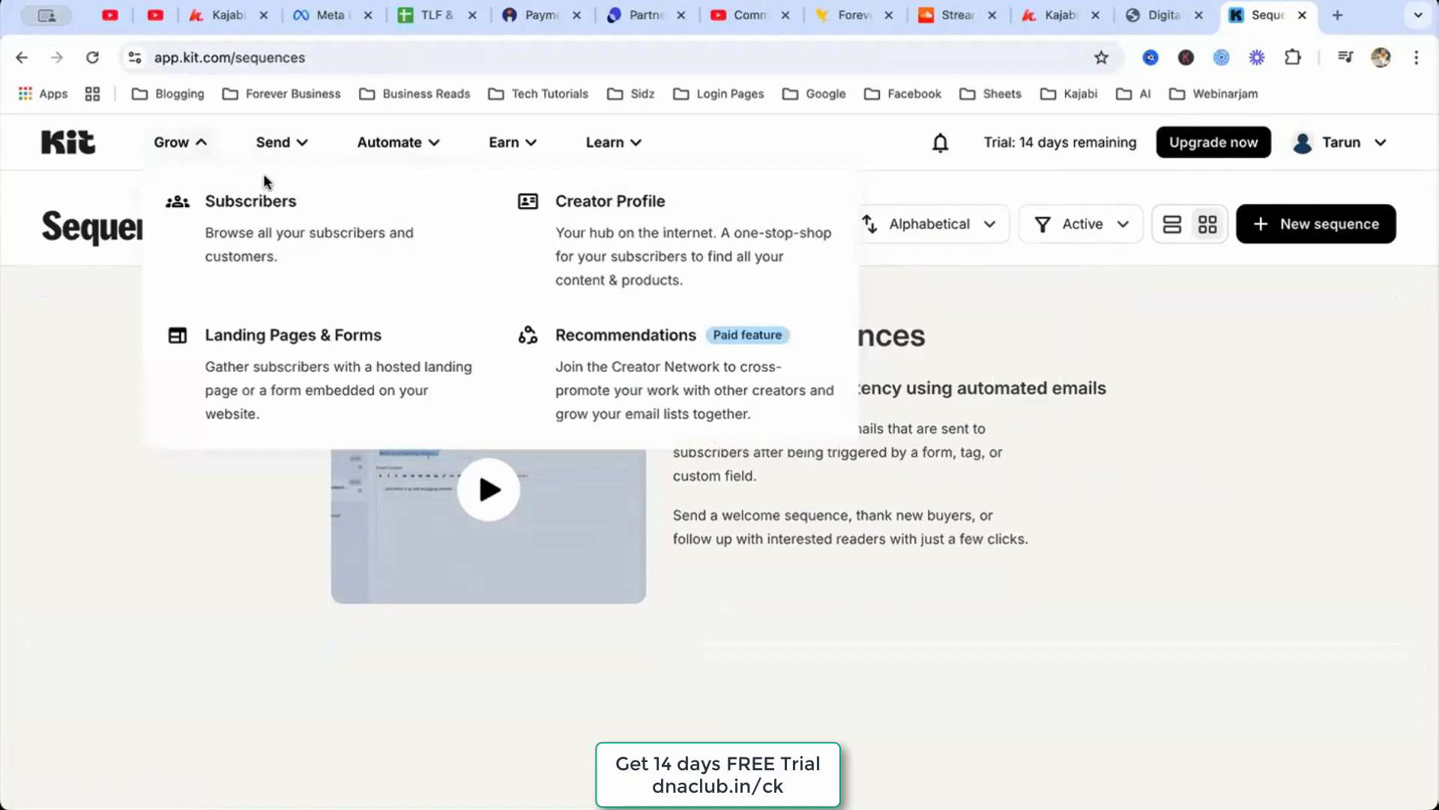
{"action": "left_click", "coordinate": [300, 148]}
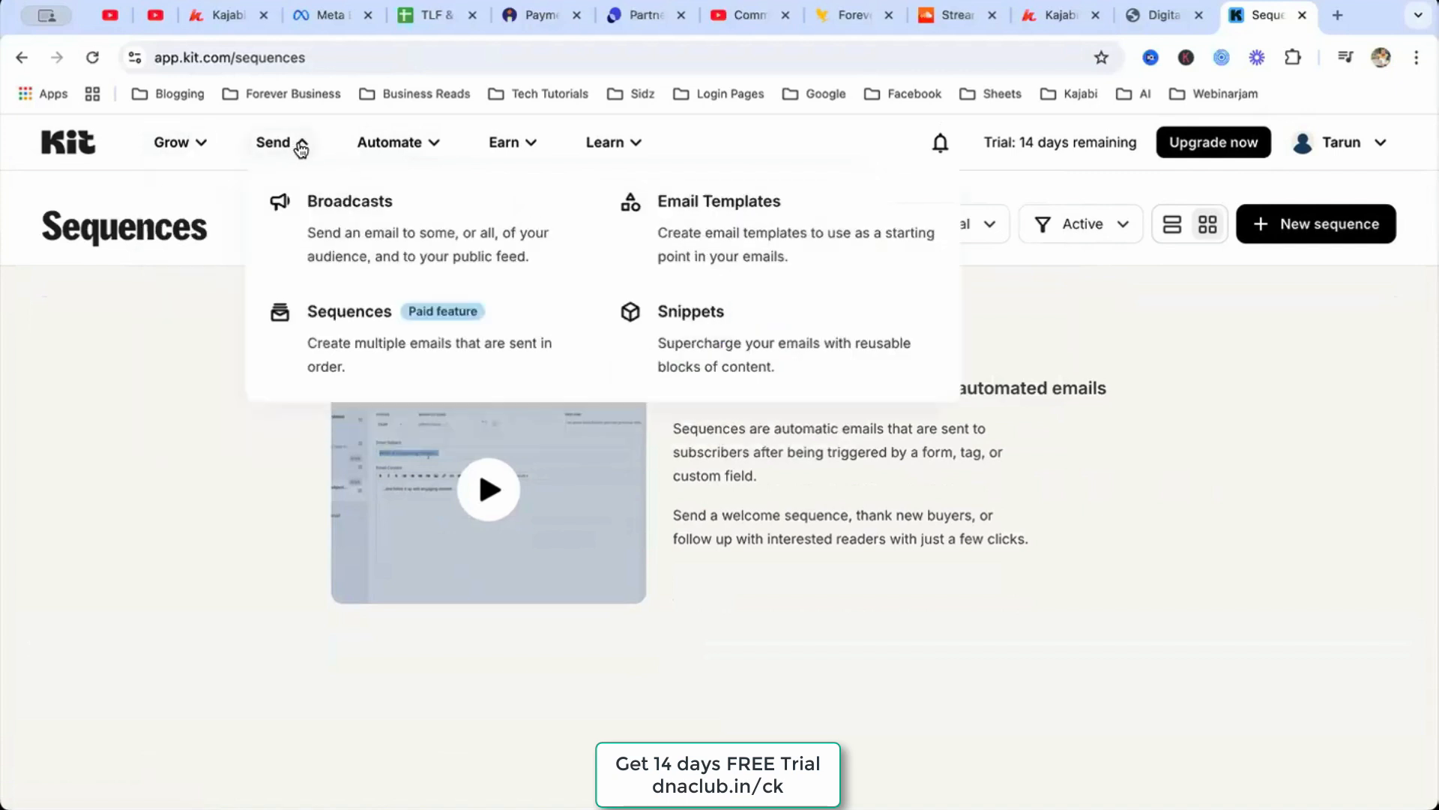
- Create a new email sequence based on the Text only template
{"action": "left_click", "coordinate": [403, 357]}
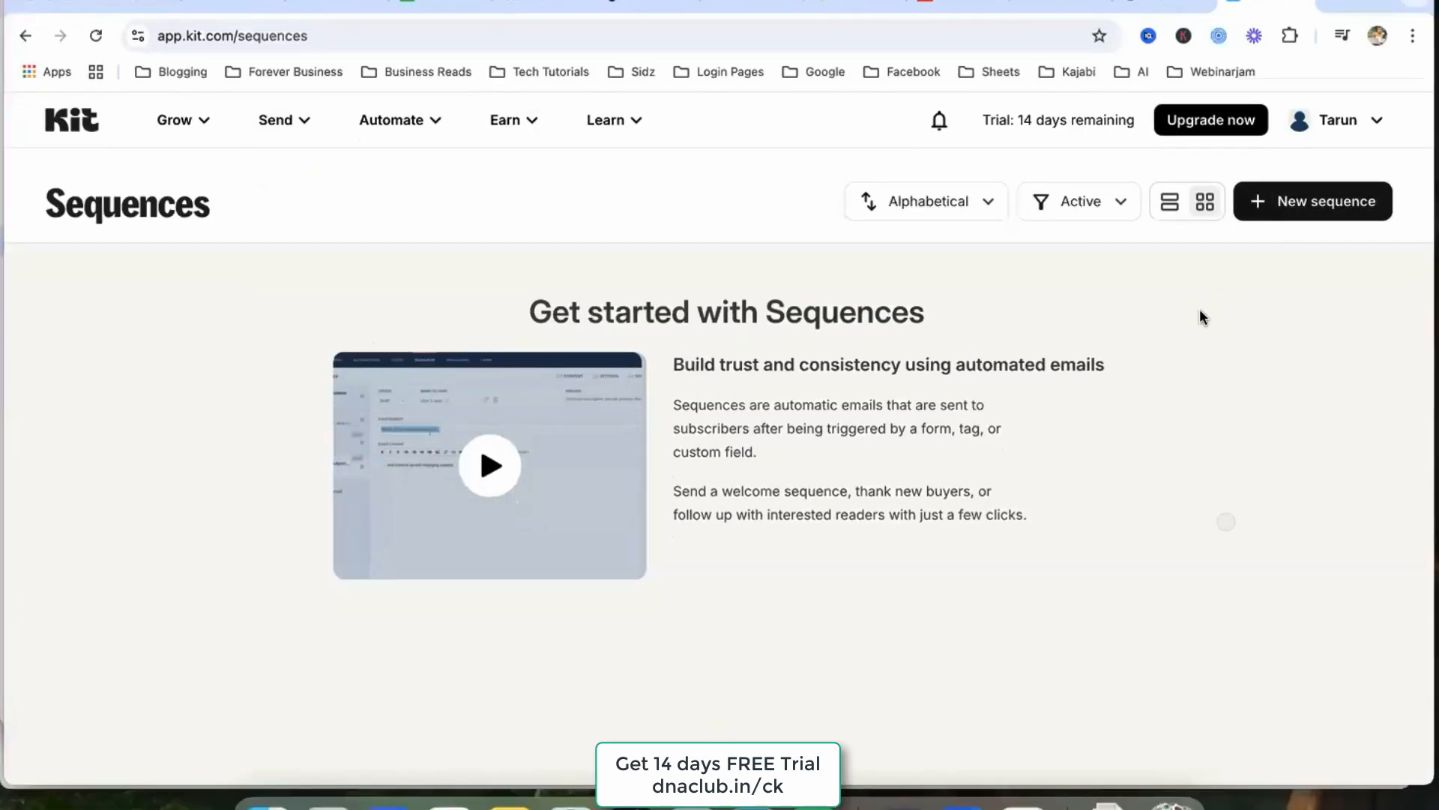
{"action": "left_click_drag", "start_coordinate": [1210, 321], "coordinate": [1233, 259]}
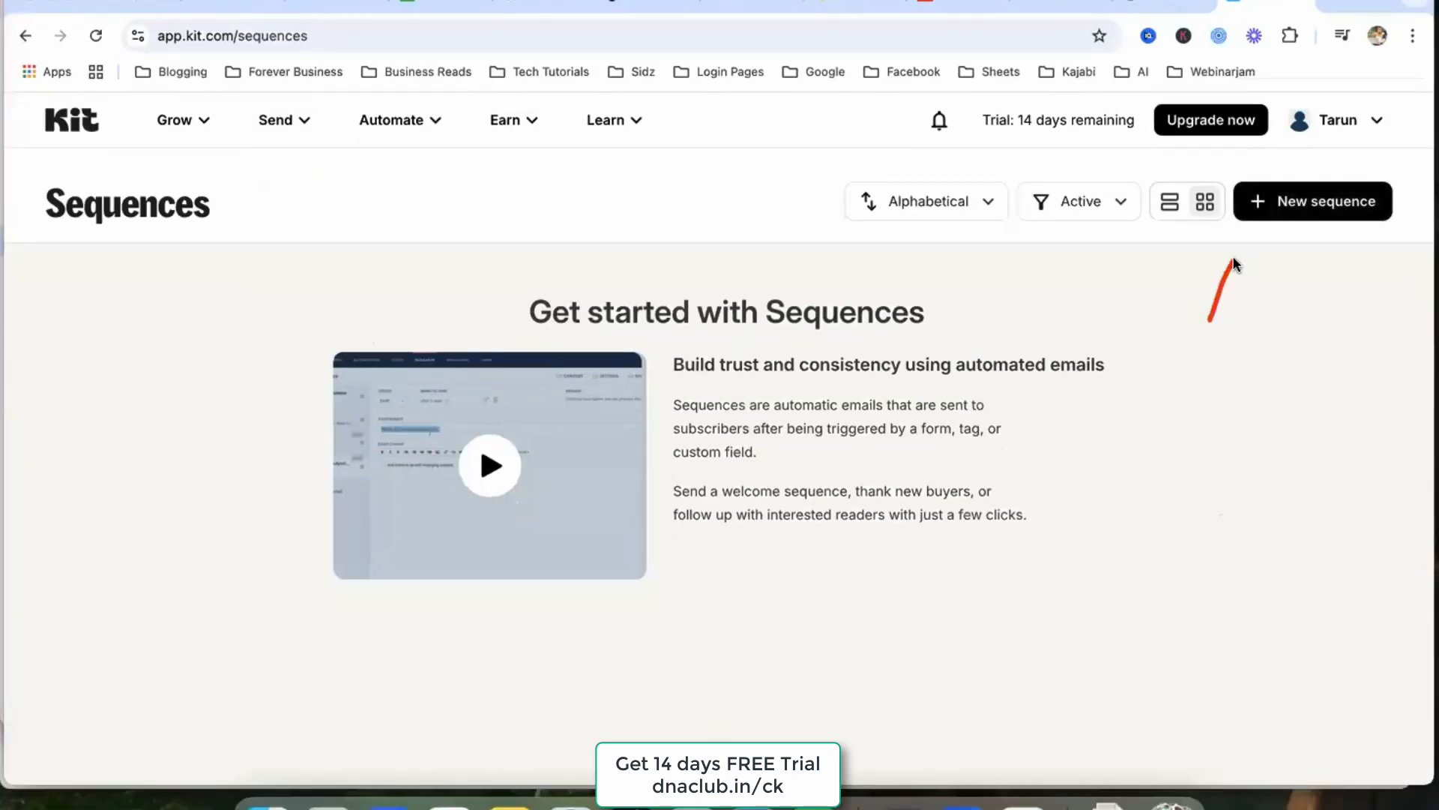
{"action": "left_click", "coordinate": [1301, 200]}
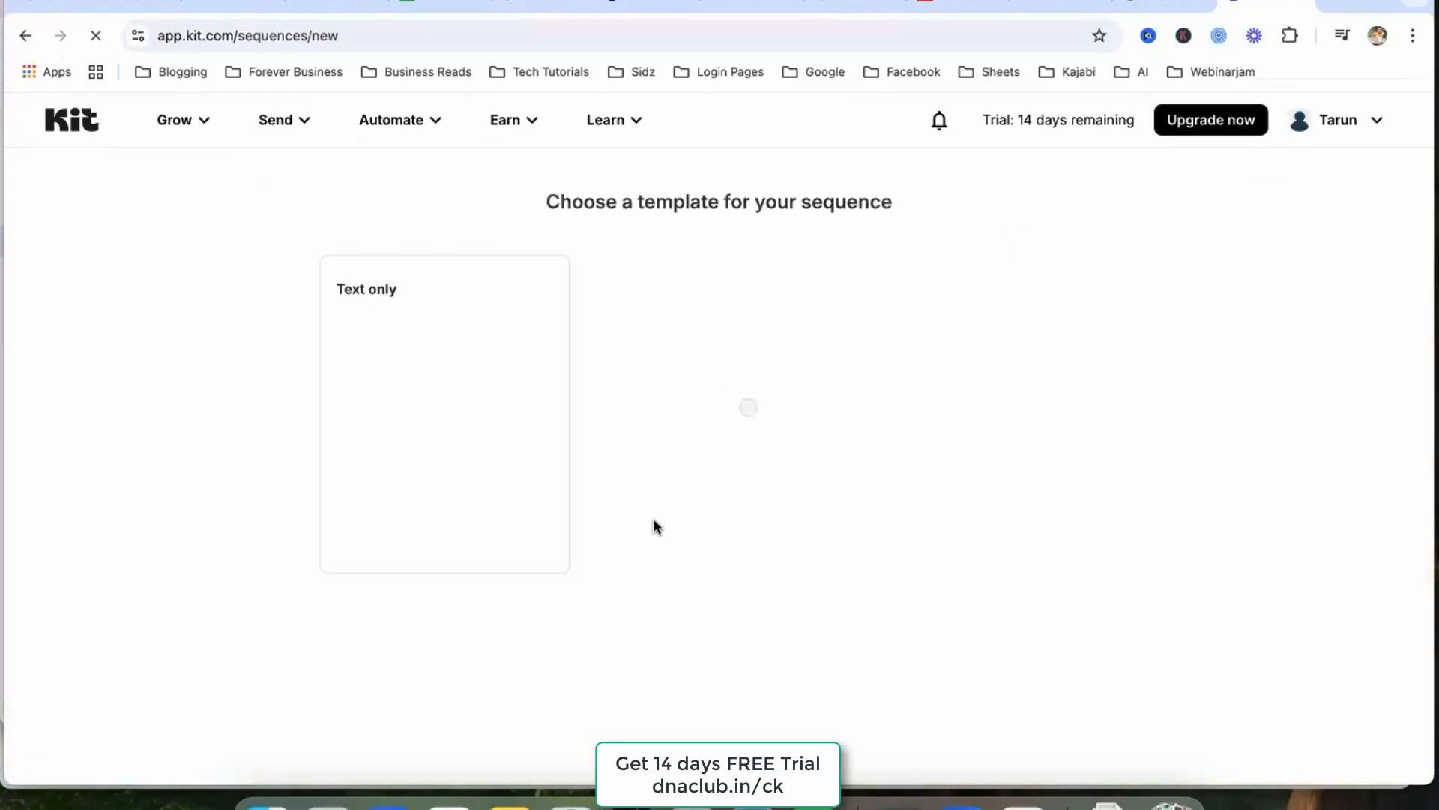
{"action": "left_click_drag", "start_coordinate": [638, 203], "coordinate": [858, 204]}
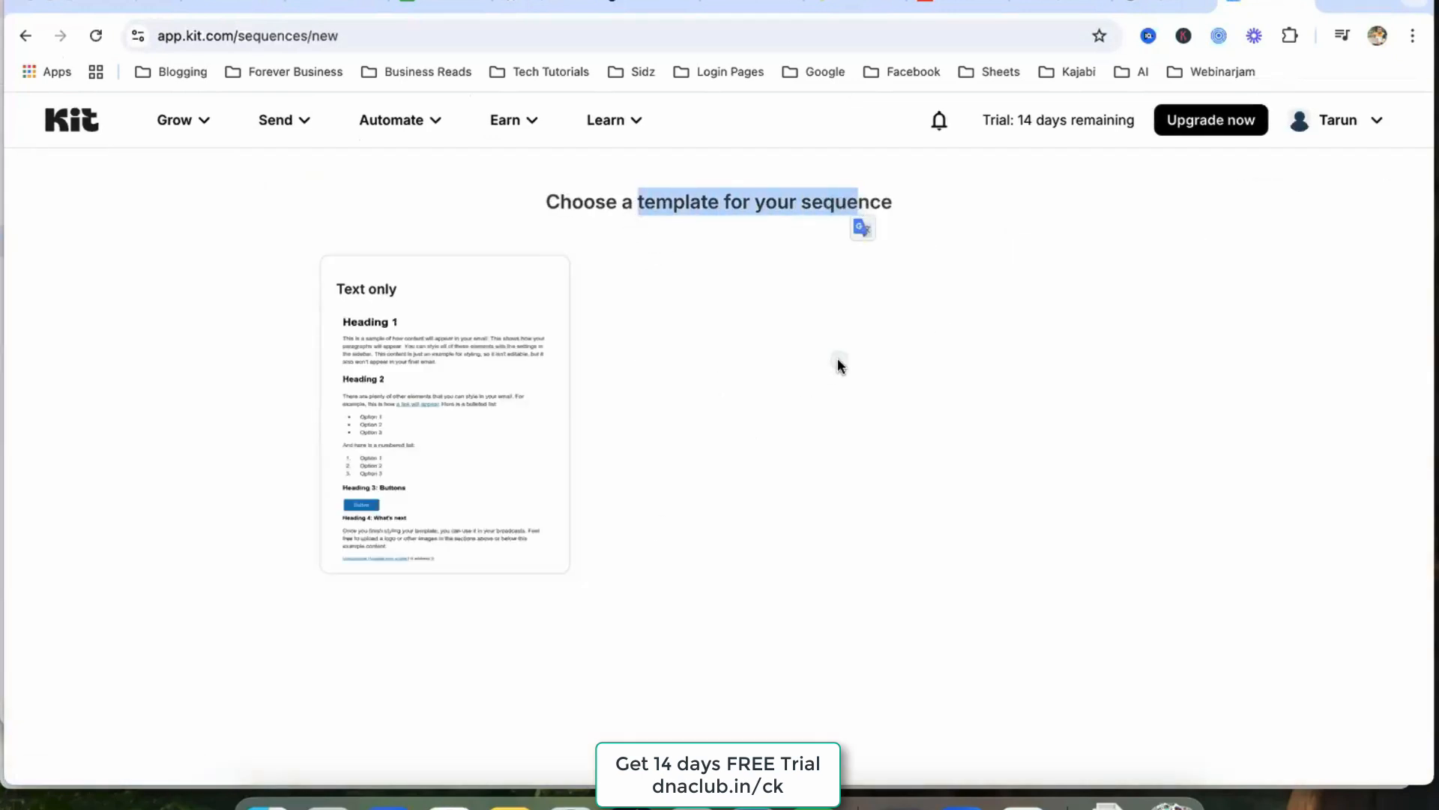
{"action": "scroll", "coordinate": [826, 469], "scroll_direction": "down", "scroll_amount": 3}
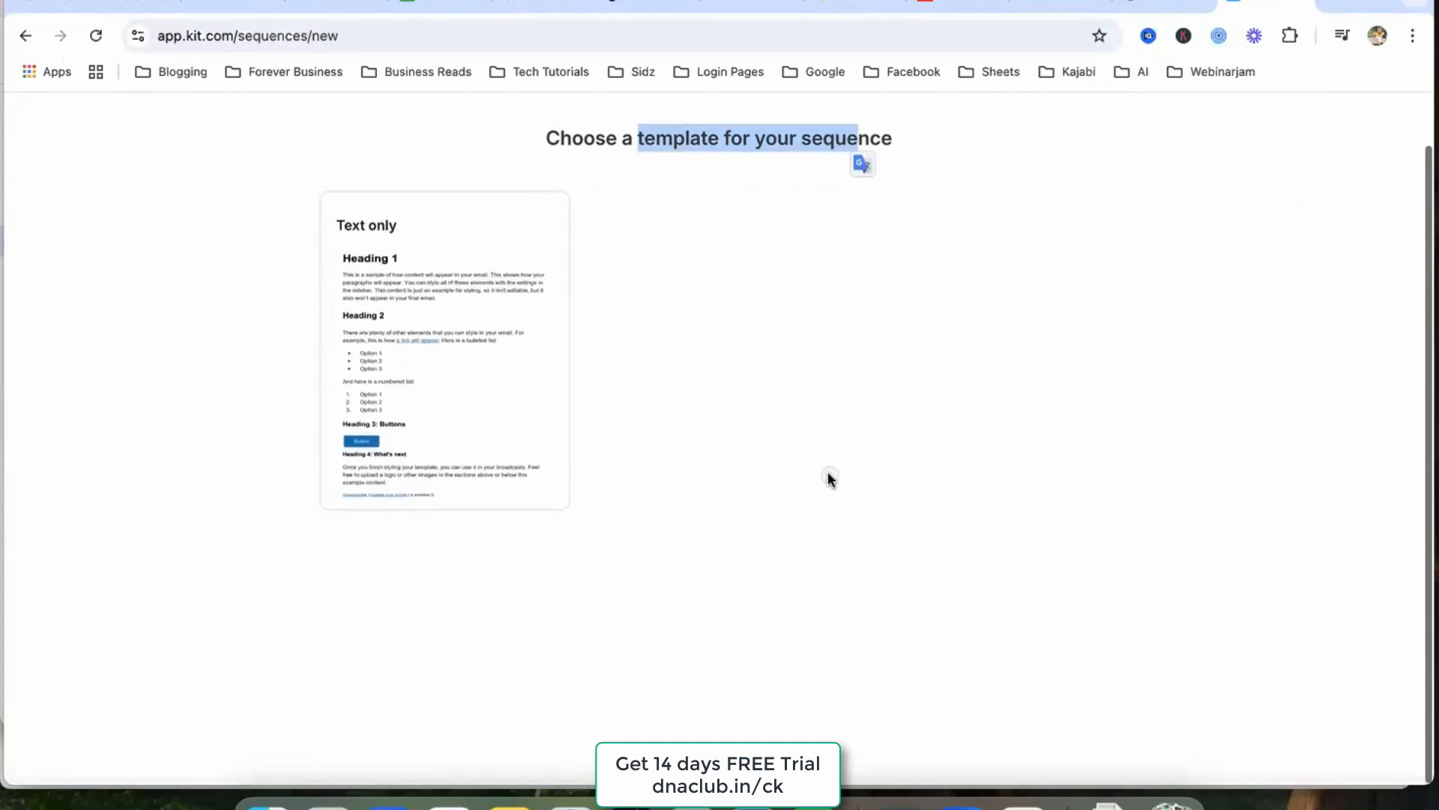
{"action": "scroll", "coordinate": [841, 496], "scroll_direction": "up", "scroll_amount": 3}
{"action": "left_click", "coordinate": [839, 495]}
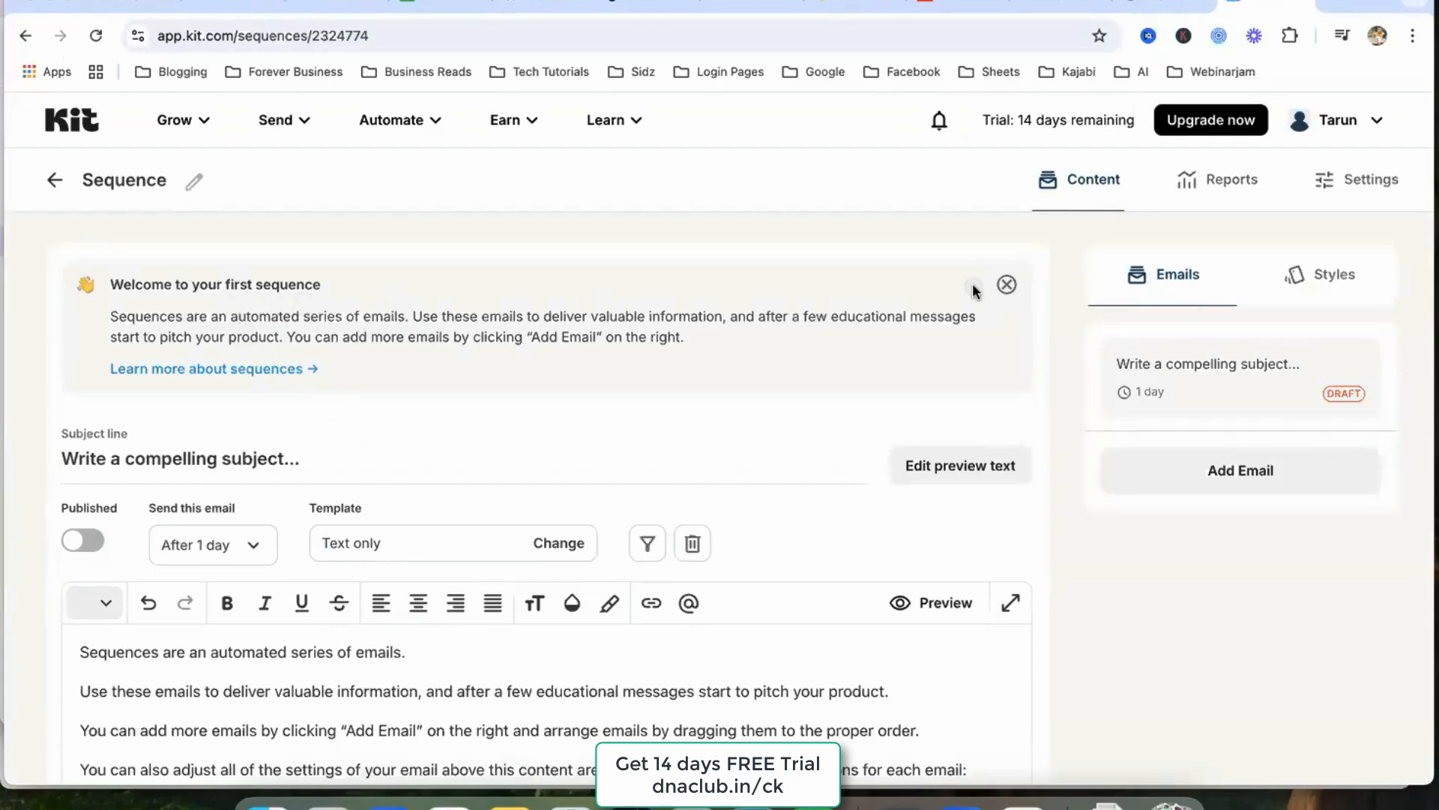
- Dismiss the first-sequence welcome notice and set the email's subject line to "Day 1 Email"
{"action": "left_click", "coordinate": [1007, 284]}
{"action": "scroll", "coordinate": [1034, 371], "scroll_direction": "down", "scroll_amount": 5}
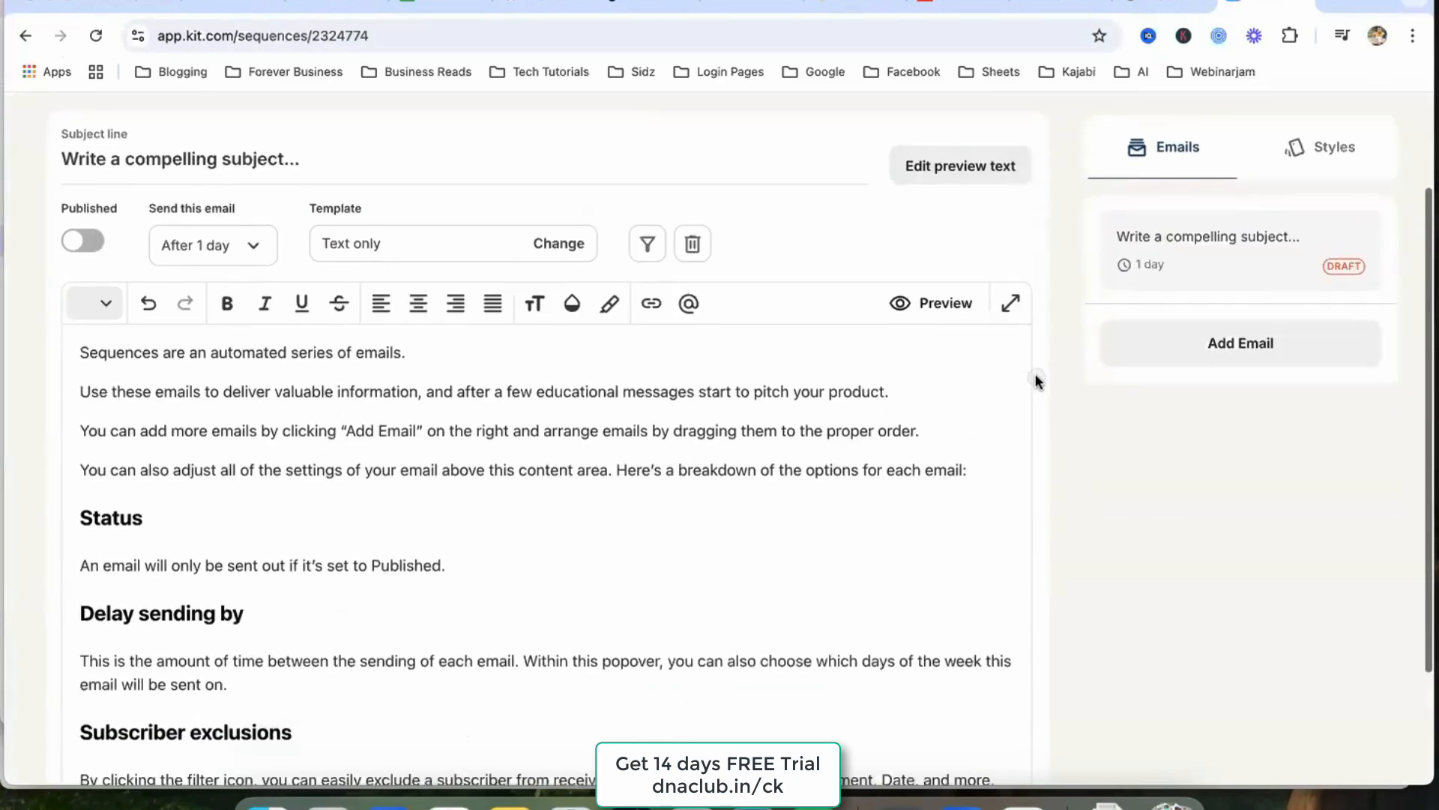
{"action": "scroll", "coordinate": [543, 551], "scroll_direction": "up", "scroll_amount": 5}
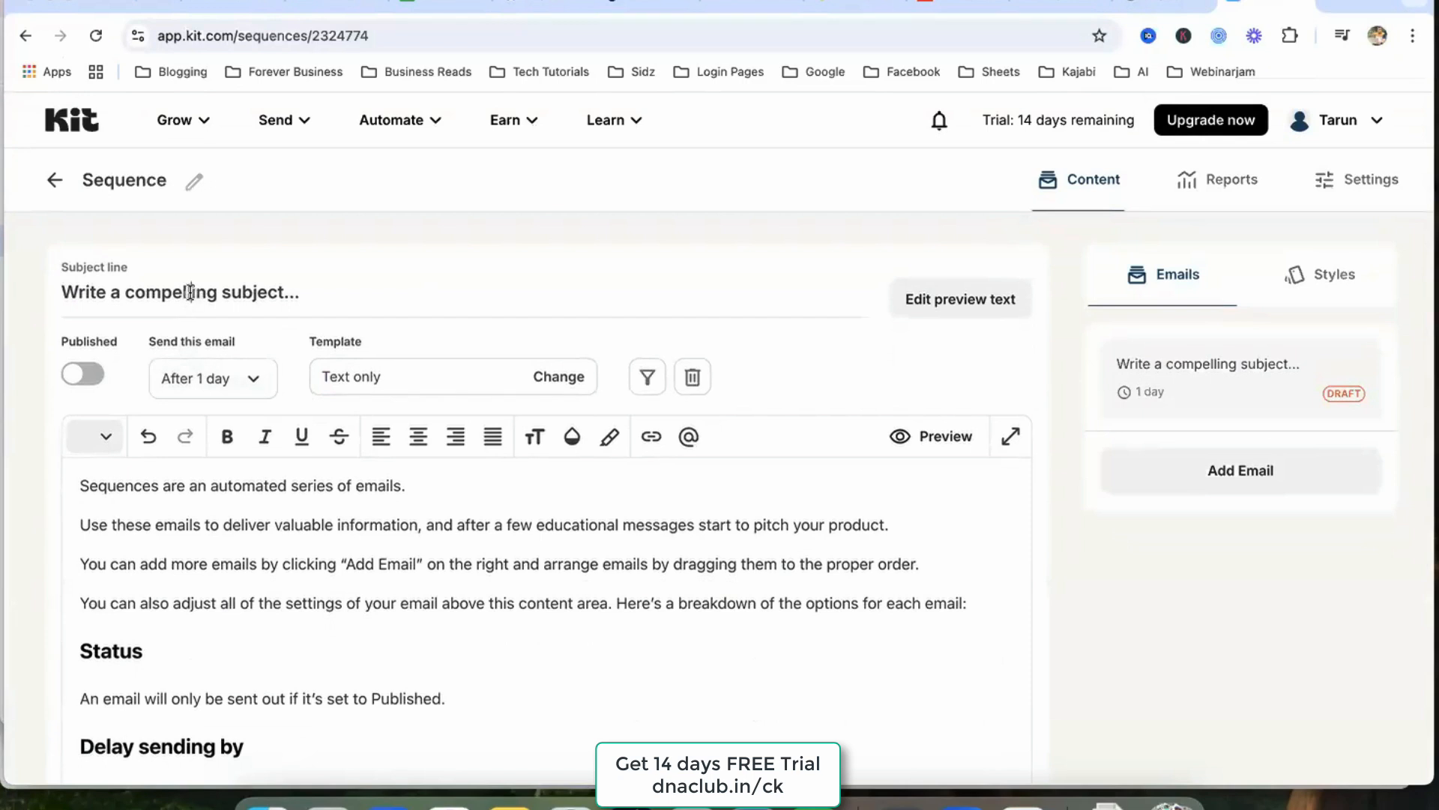
{"action": "double_click", "coordinate": [240, 290]}
{"action": "triple_click", "coordinate": [240, 290]}
{"action": "type", "text": "D"}
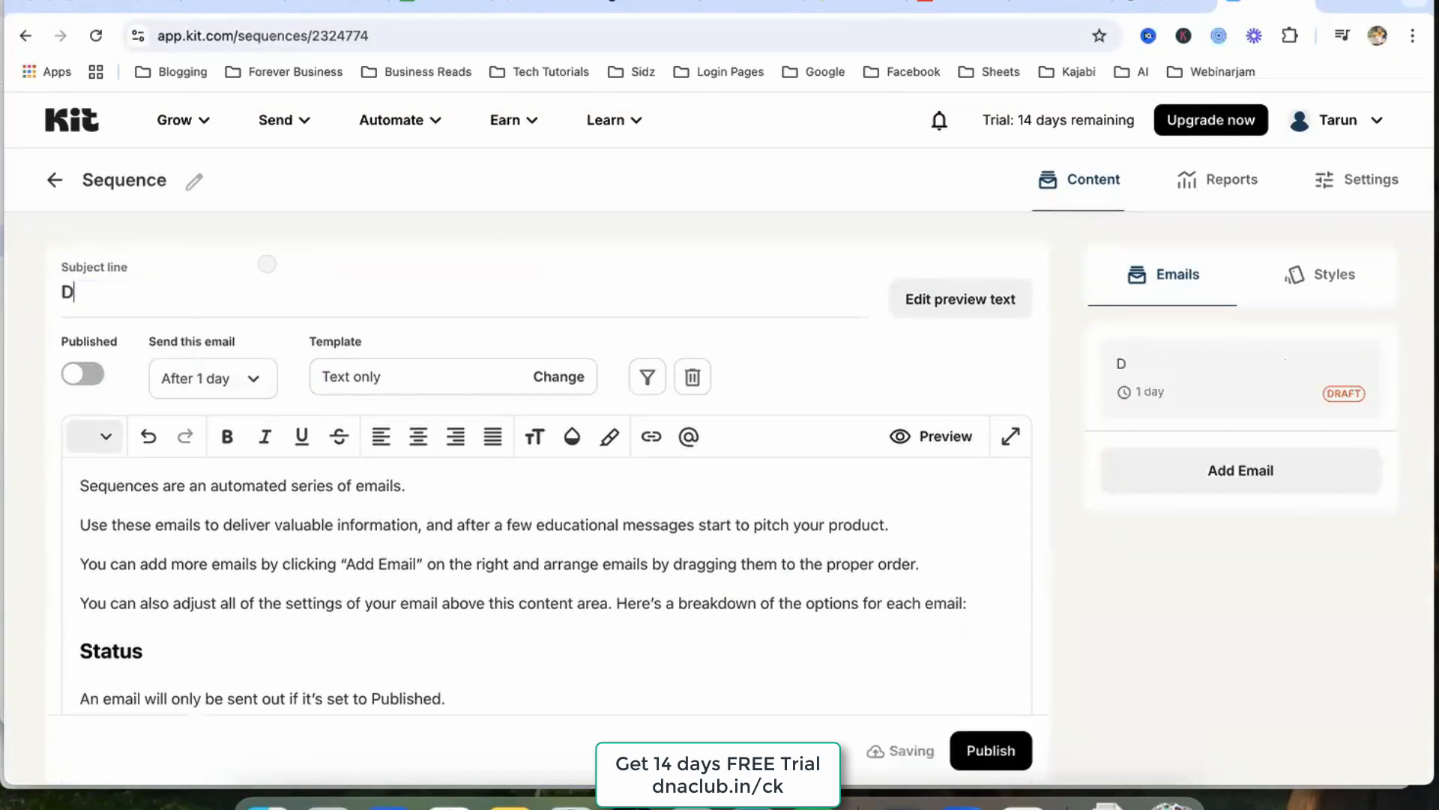
{"action": "type", "text": "ay 1 Email"}
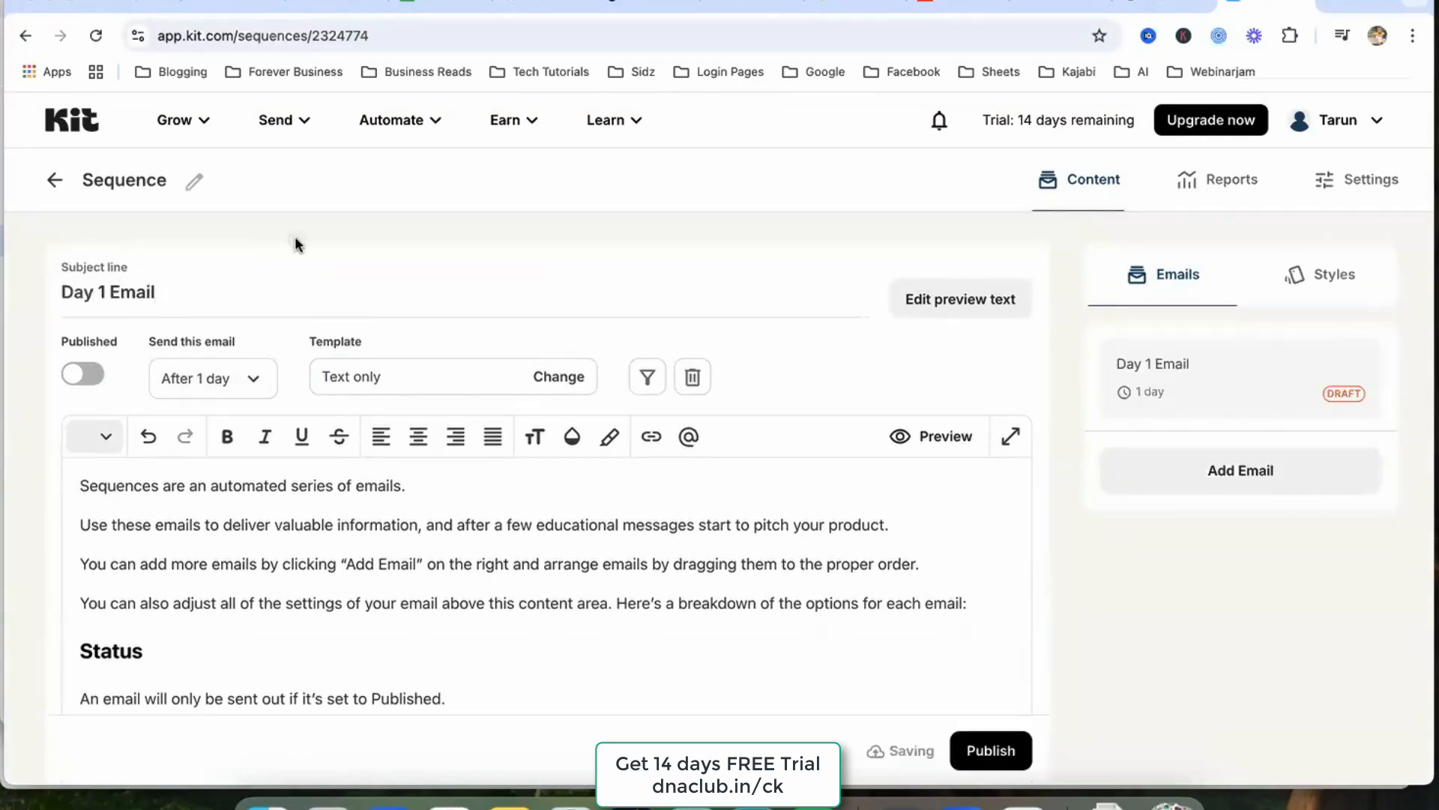
- Replace the sample body of the email with "Day 1 email to book meeting...."
{"action": "triple_click", "coordinate": [410, 559]}
{"action": "key", "text": "ctrl+a"}
{"action": "key", "text": "BackSpace"}
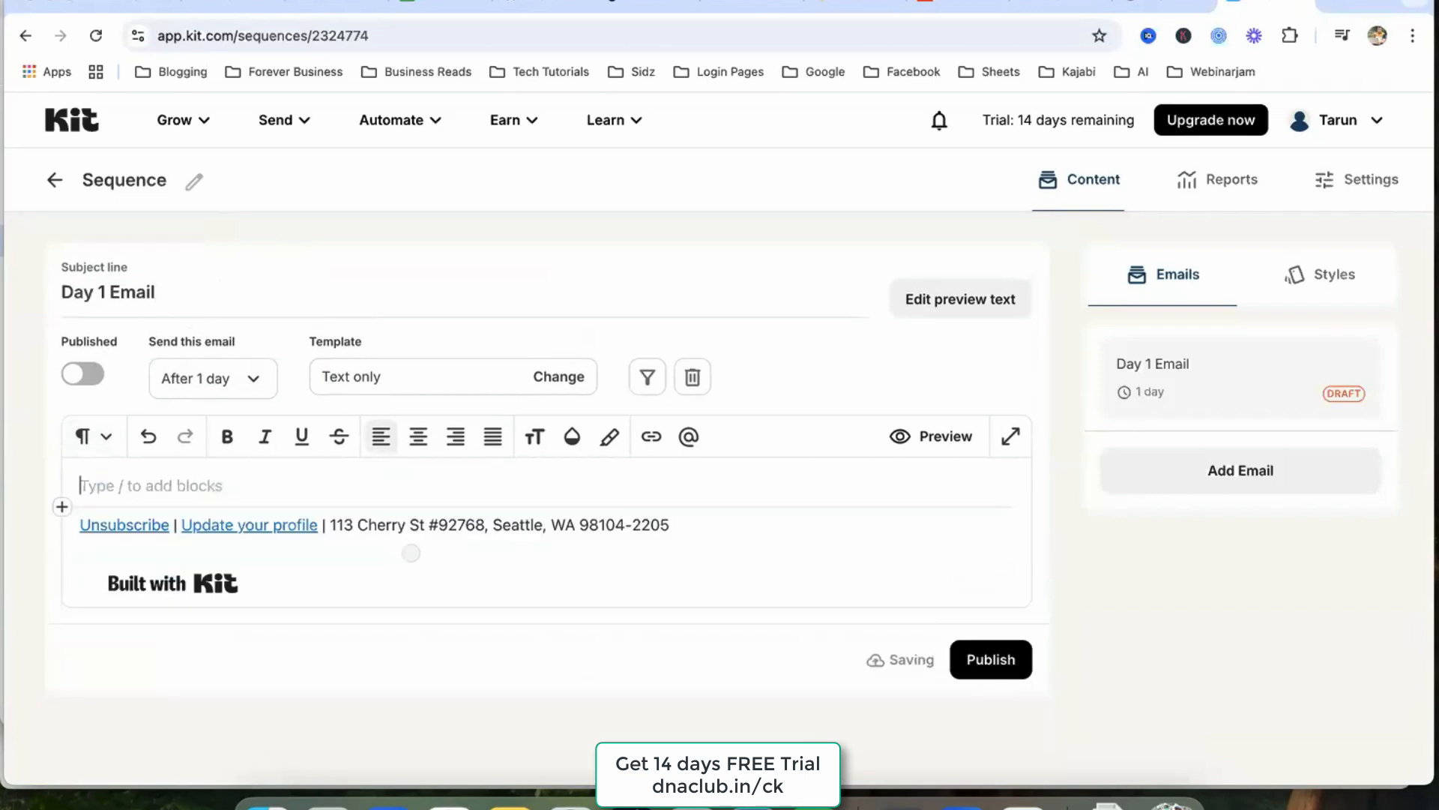
{"action": "type", "text": "Day 1 ema"}
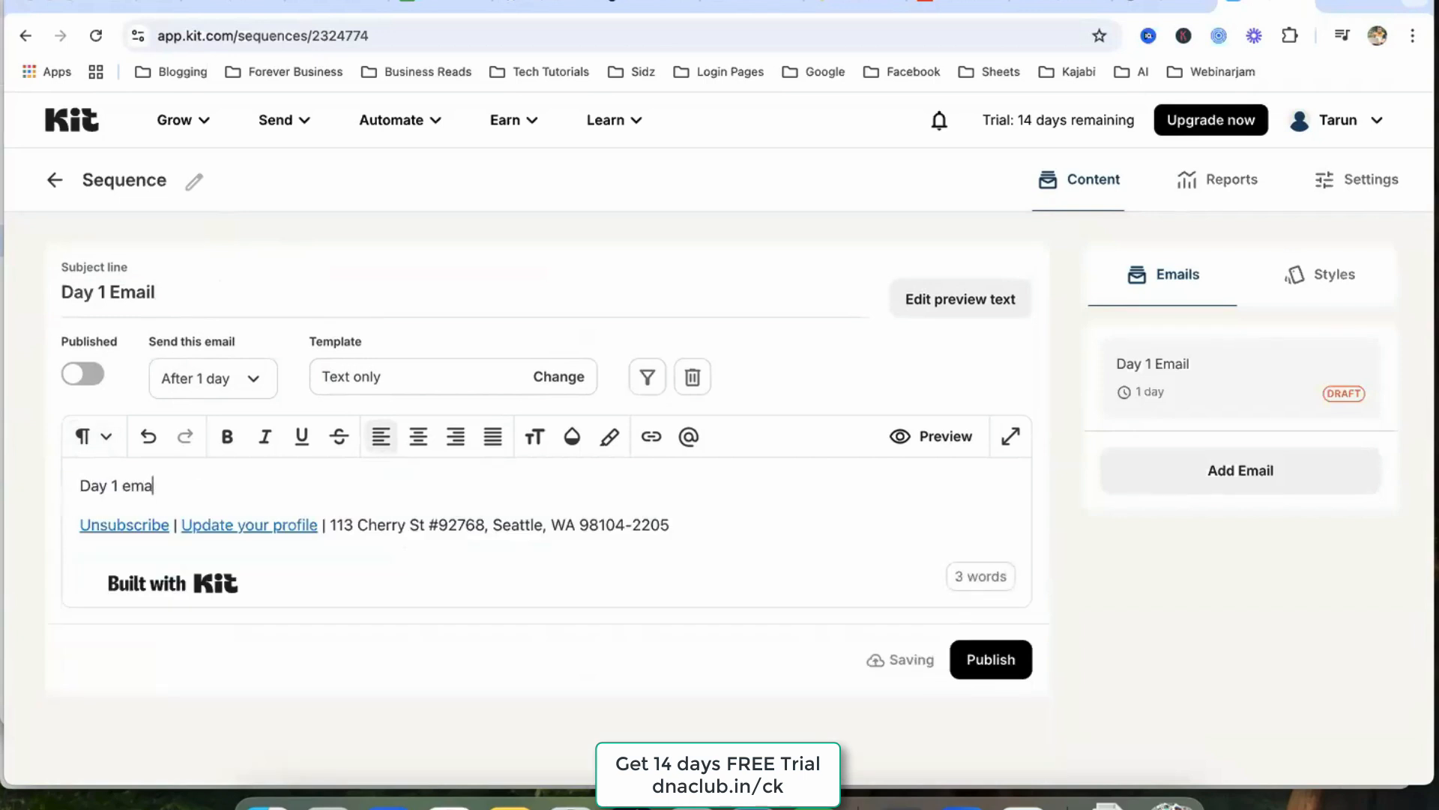
{"action": "type", "text": "il to book meeting...."}
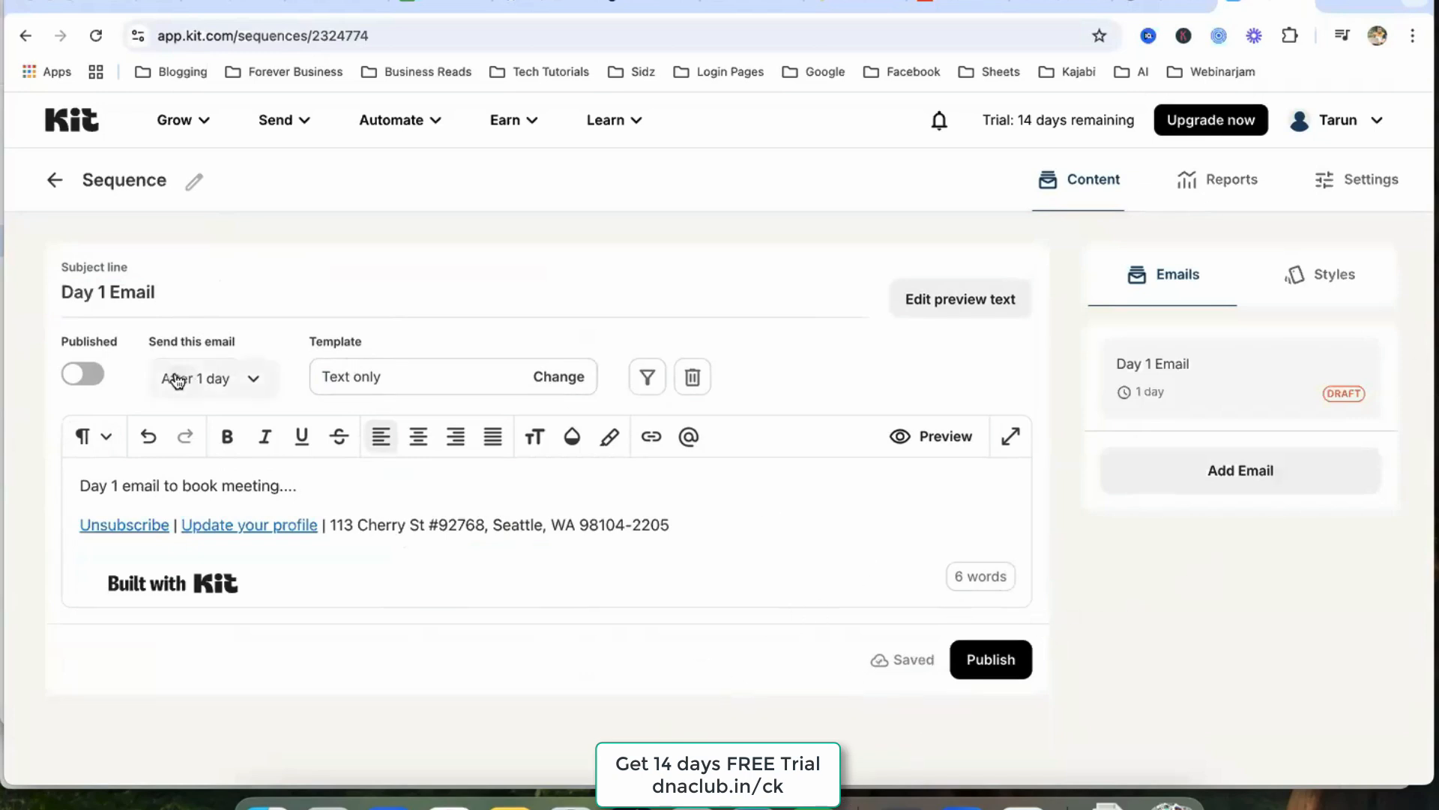
- Examine the Day 1 email's send delay and weekday options and the available templates without changing them
{"action": "left_click", "coordinate": [264, 377]}
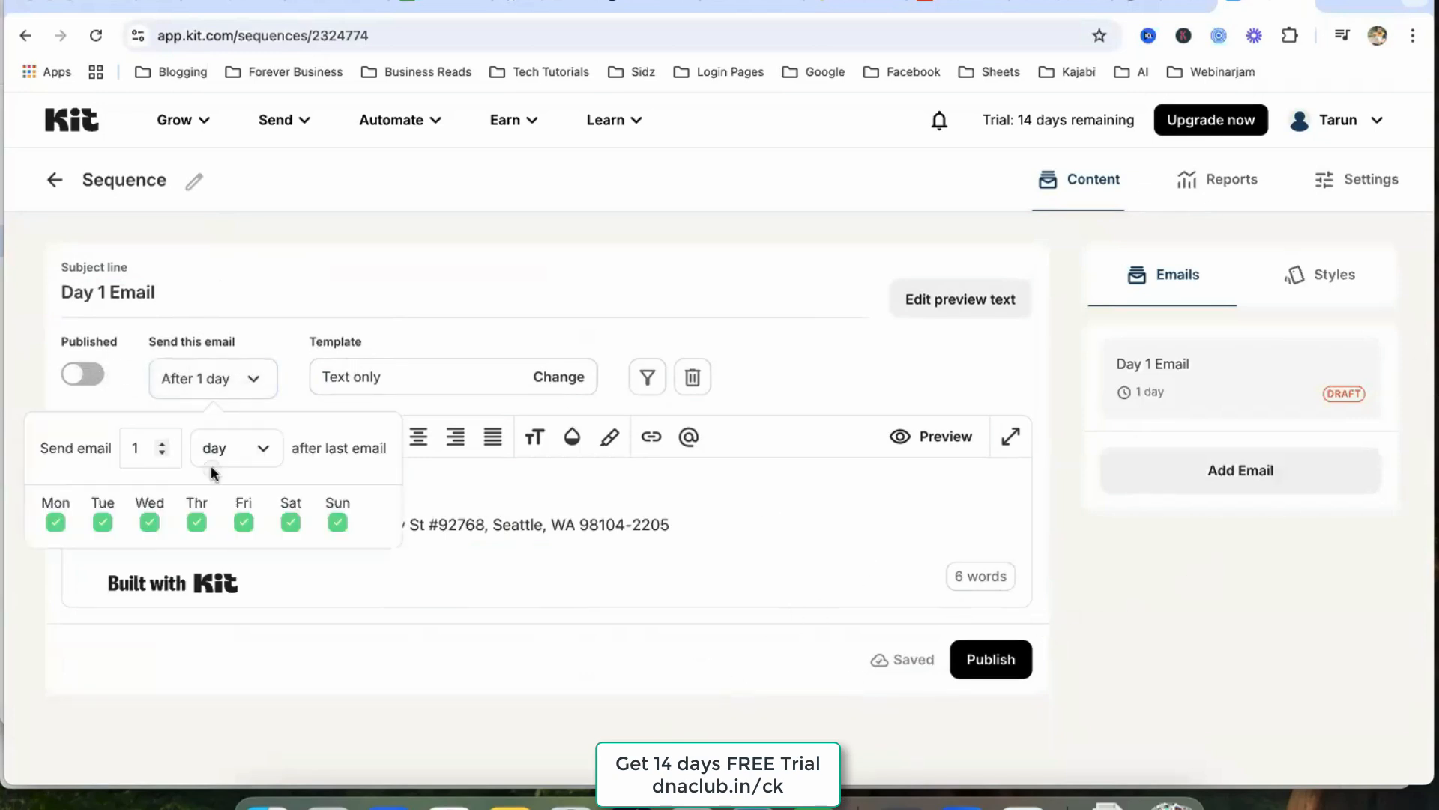
{"action": "left_click", "coordinate": [440, 375]}
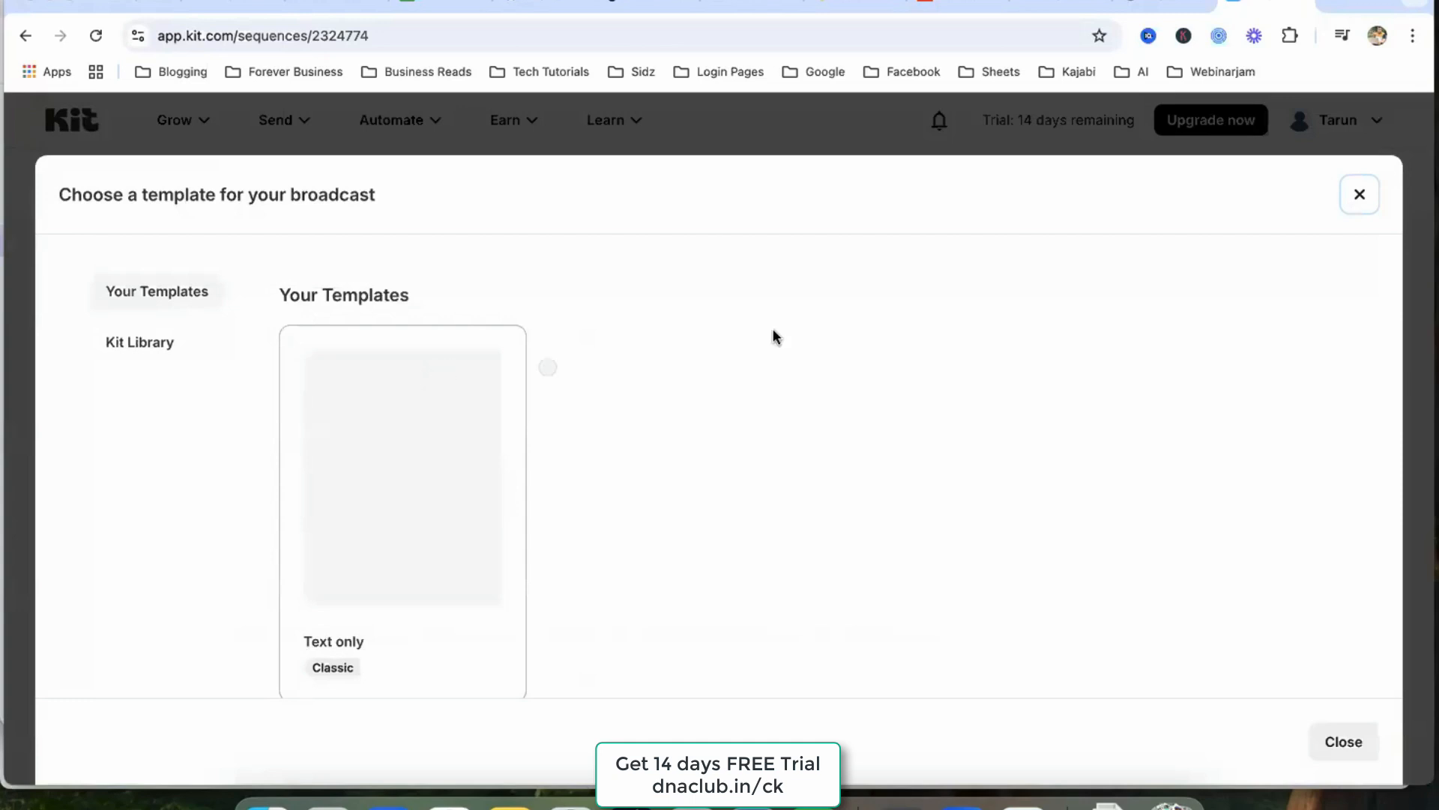
{"action": "left_click", "coordinate": [1360, 199]}
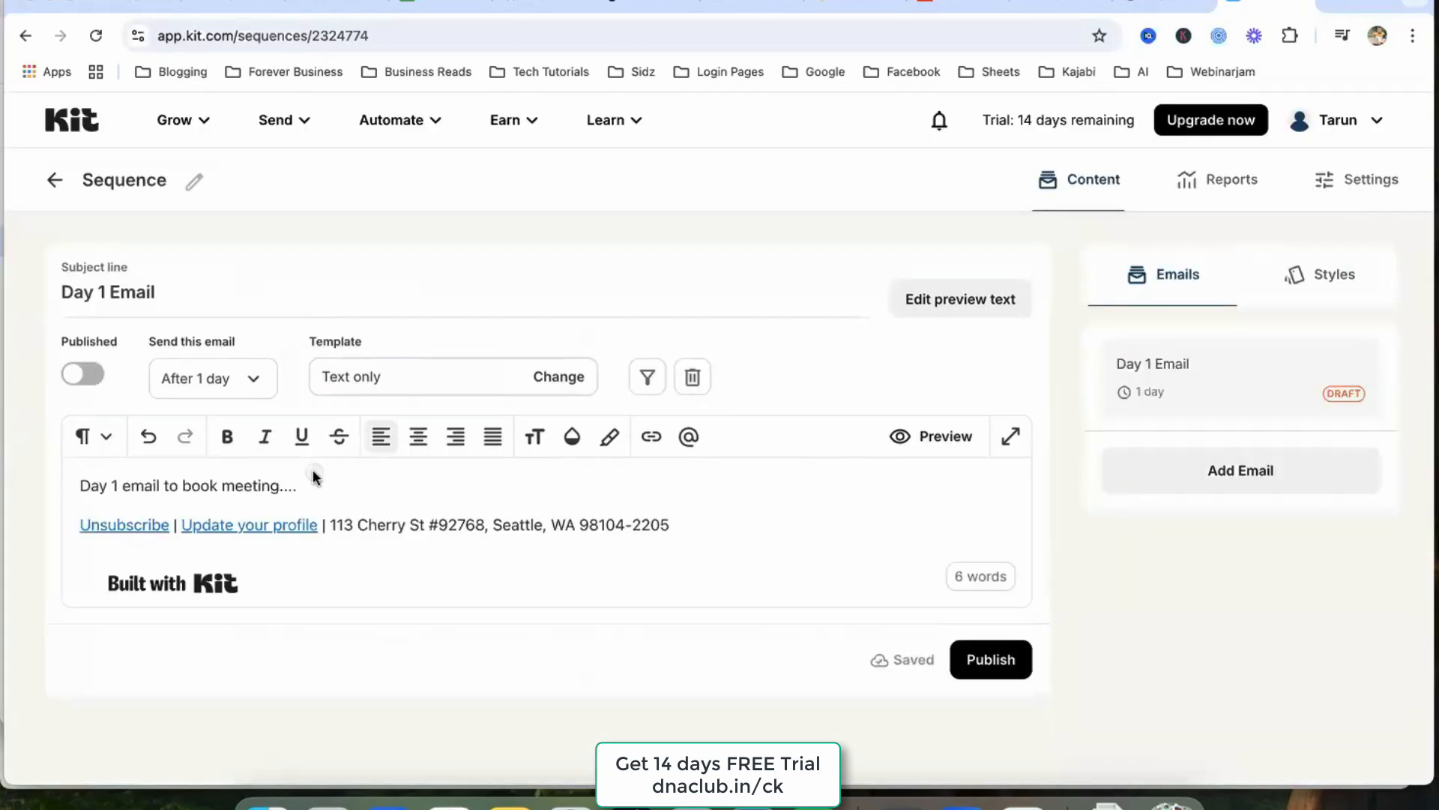
{"action": "left_click", "coordinate": [254, 381]}
{"action": "left_click", "coordinate": [1080, 637]}
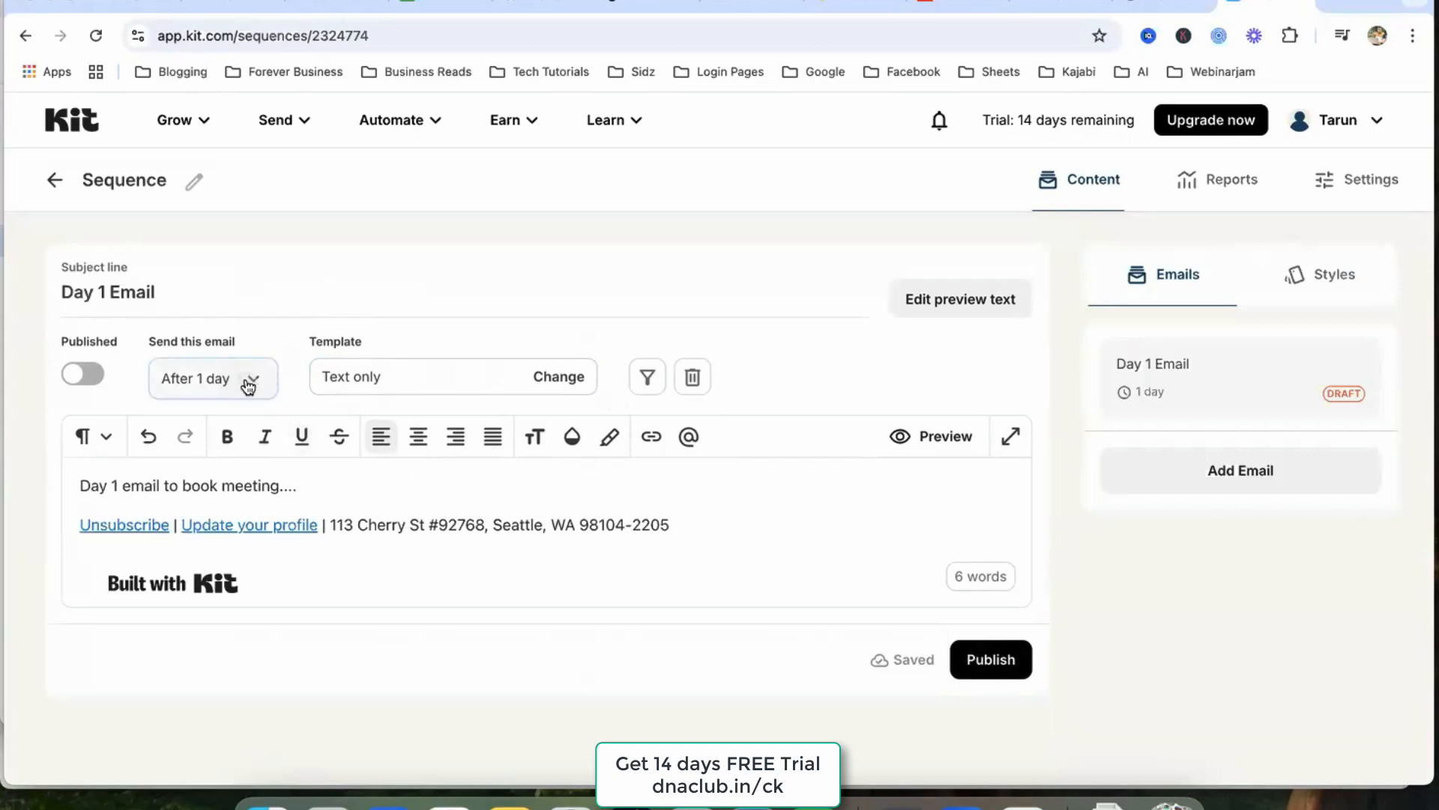
{"action": "left_click", "coordinate": [996, 658]}
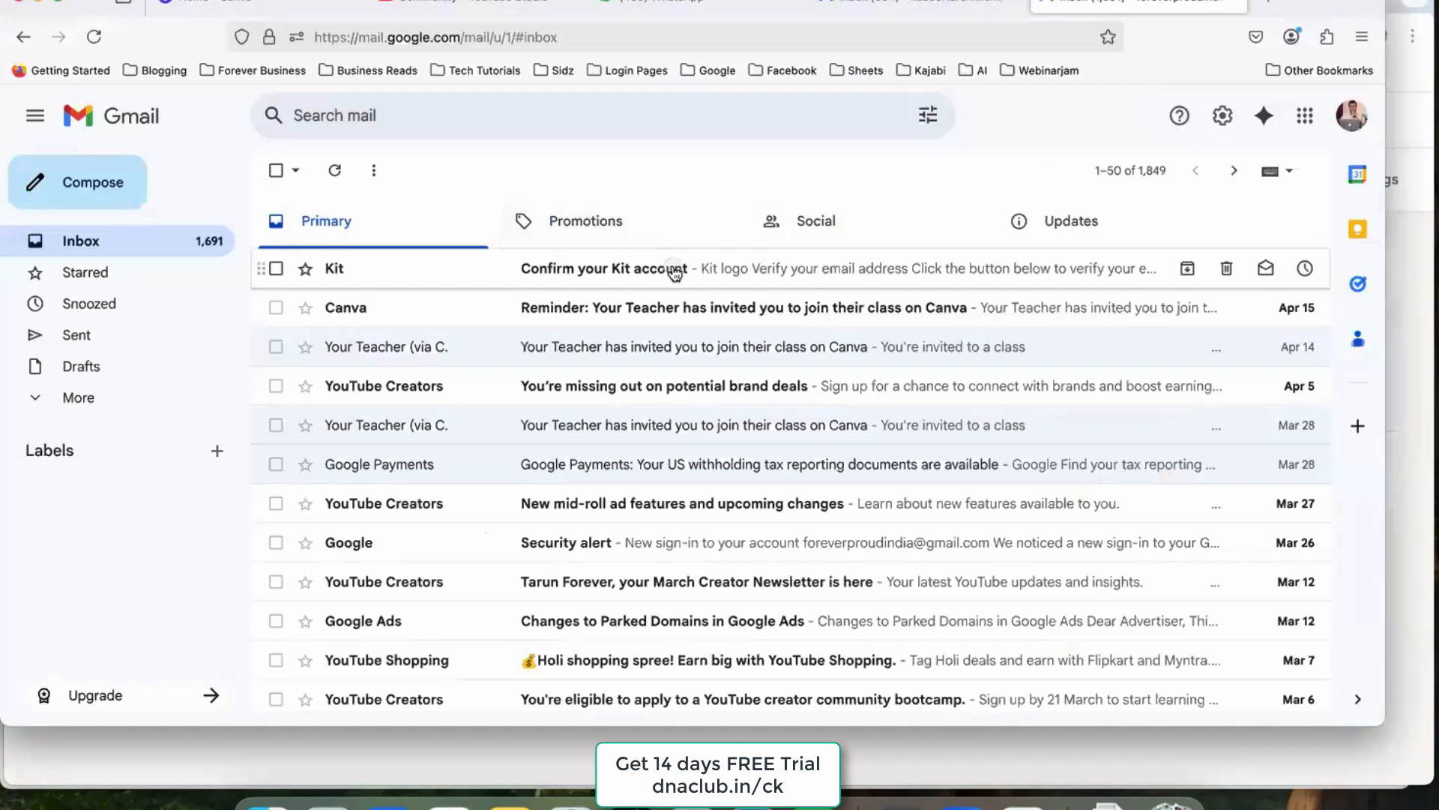
{"action": "left_click", "coordinate": [659, 267]}
{"action": "scroll", "coordinate": [750, 581], "scroll_direction": "down", "scroll_amount": 3}
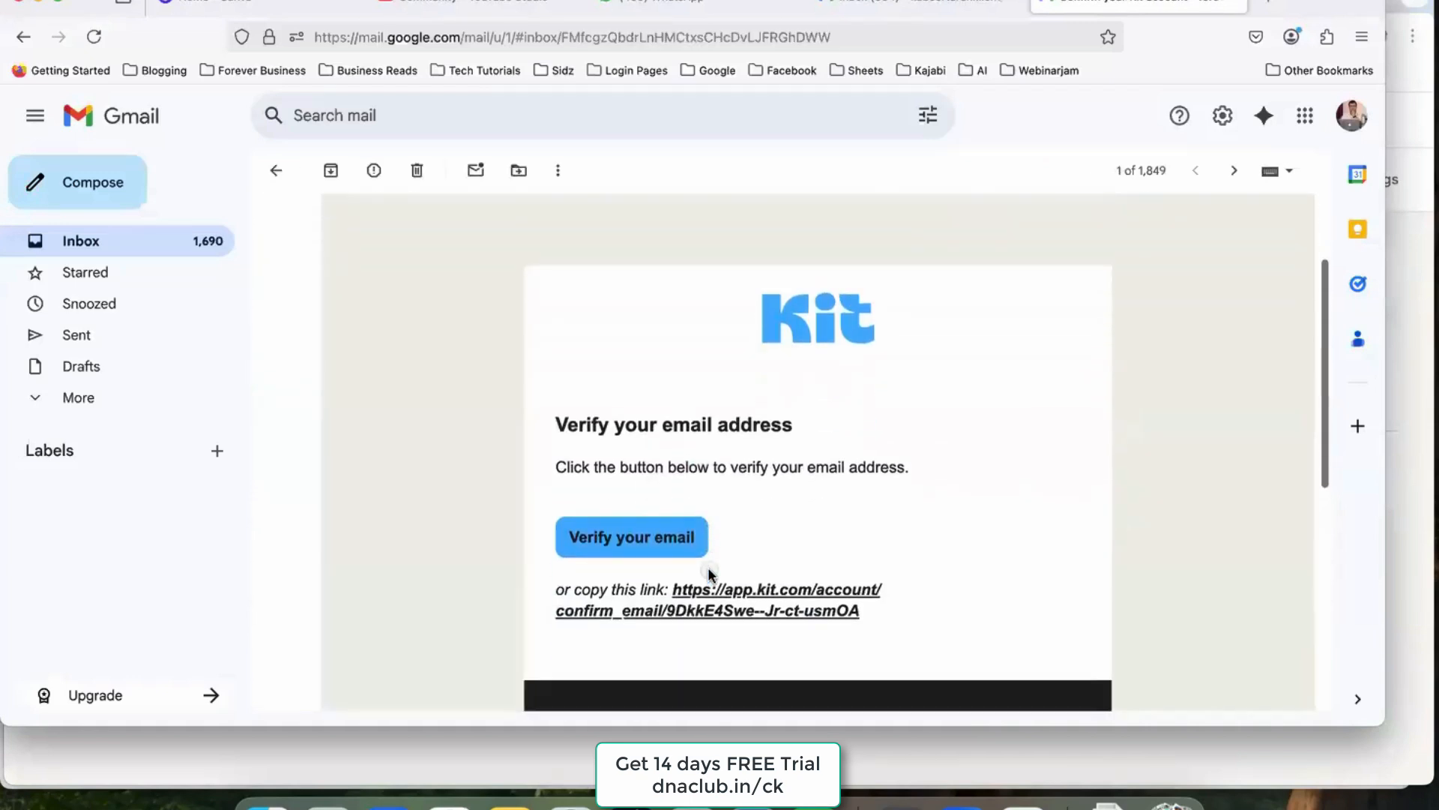
{"action": "left_click_drag", "start_coordinate": [863, 522], "coordinate": [681, 497]}
{"action": "key", "text": "ctrl+c"}
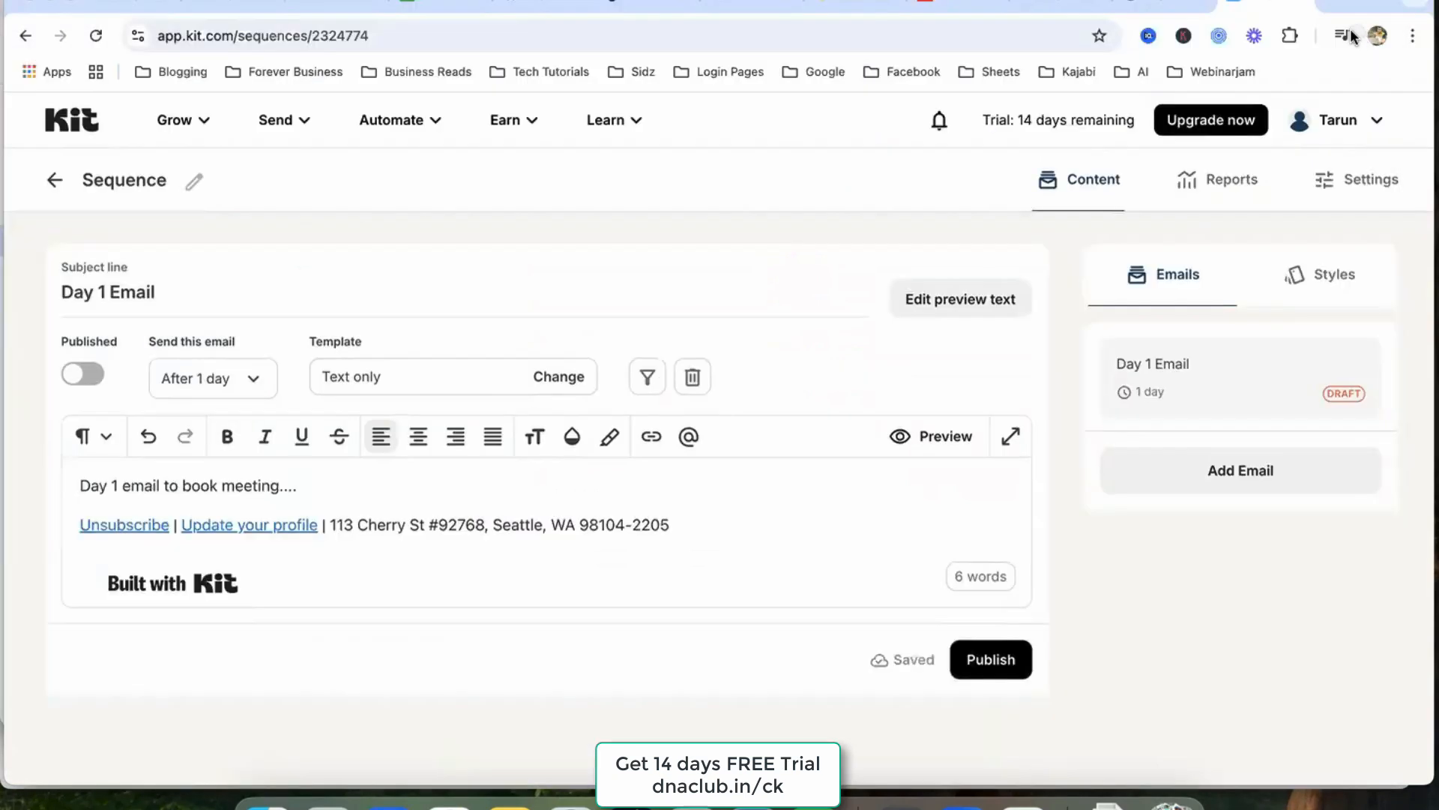
- Verify the account's email address by opening the copied verification link in a separate browser tab, and return to the sequence to publish Day 1 Email
{"action": "left_click", "coordinate": [1346, 7]}
{"action": "key", "text": "ctrl+v"}
{"action": "key", "text": "Return"}
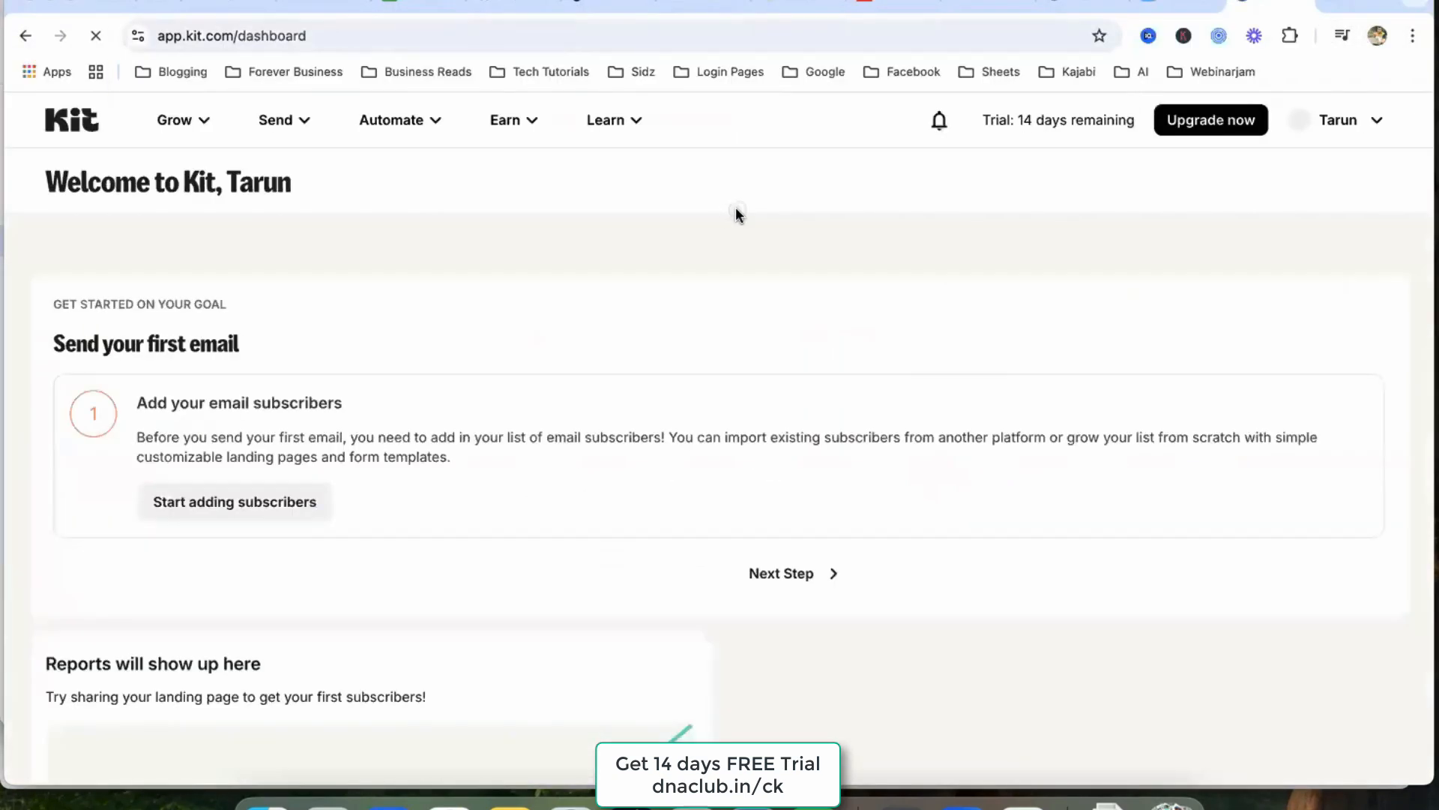
{"action": "left_click", "coordinate": [1219, 6]}
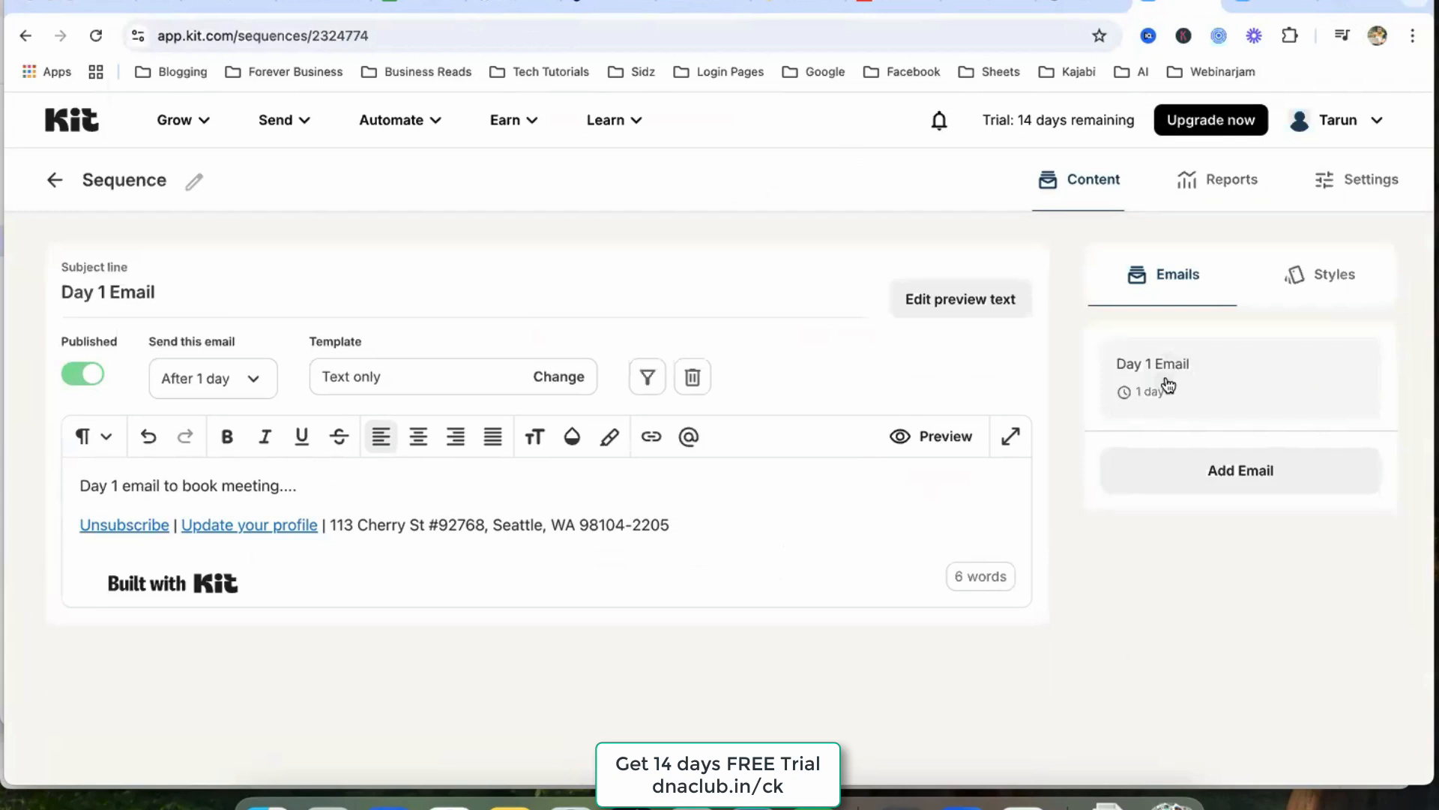
- Add a second email to the sequence with the subject line "Day 2 email"
{"action": "left_click", "coordinate": [1254, 472]}
{"action": "triple_click", "coordinate": [167, 292]}
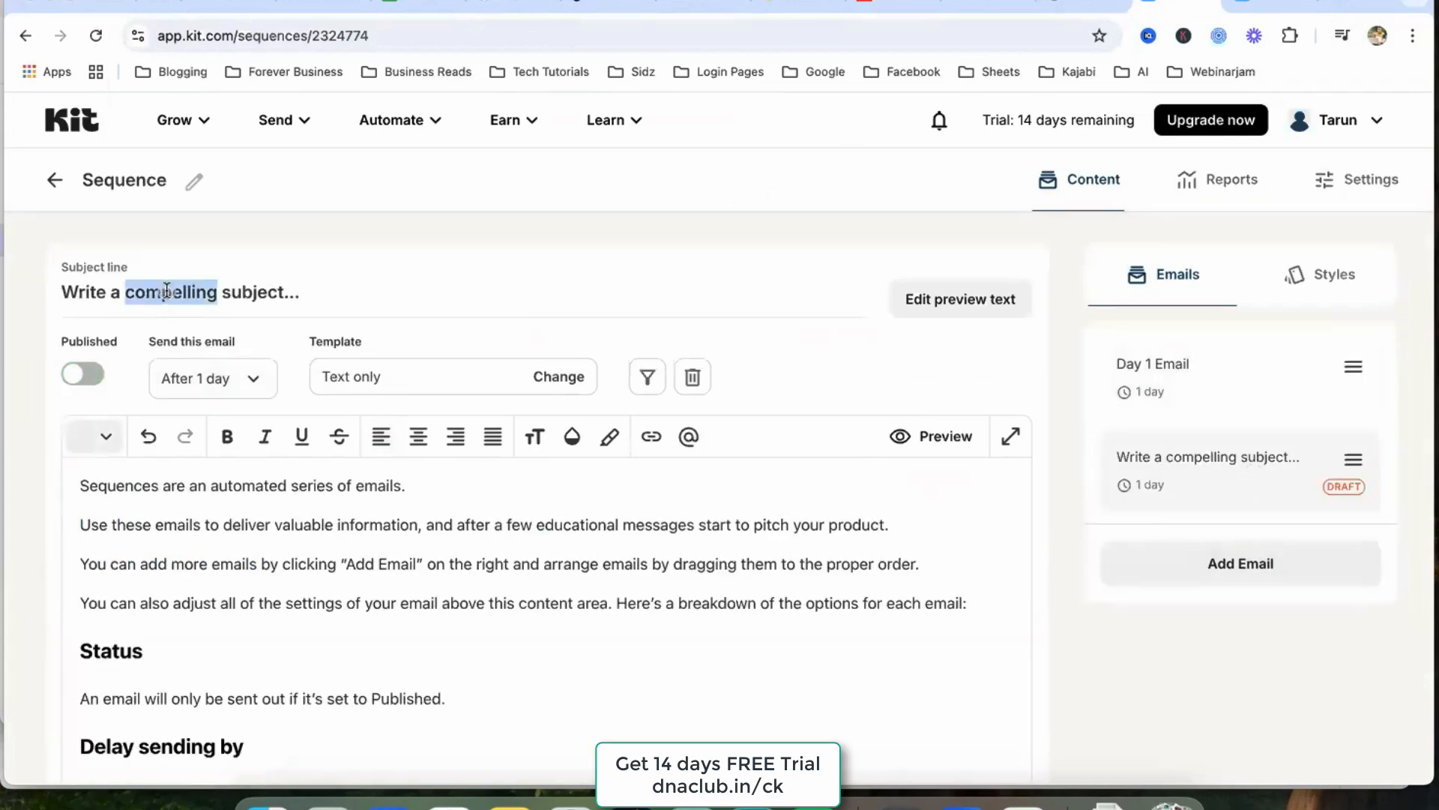
{"action": "type", "text": "Day"}
{"action": "key", "text": "BackSpace"}
{"action": "type", "text": "ay 2"}
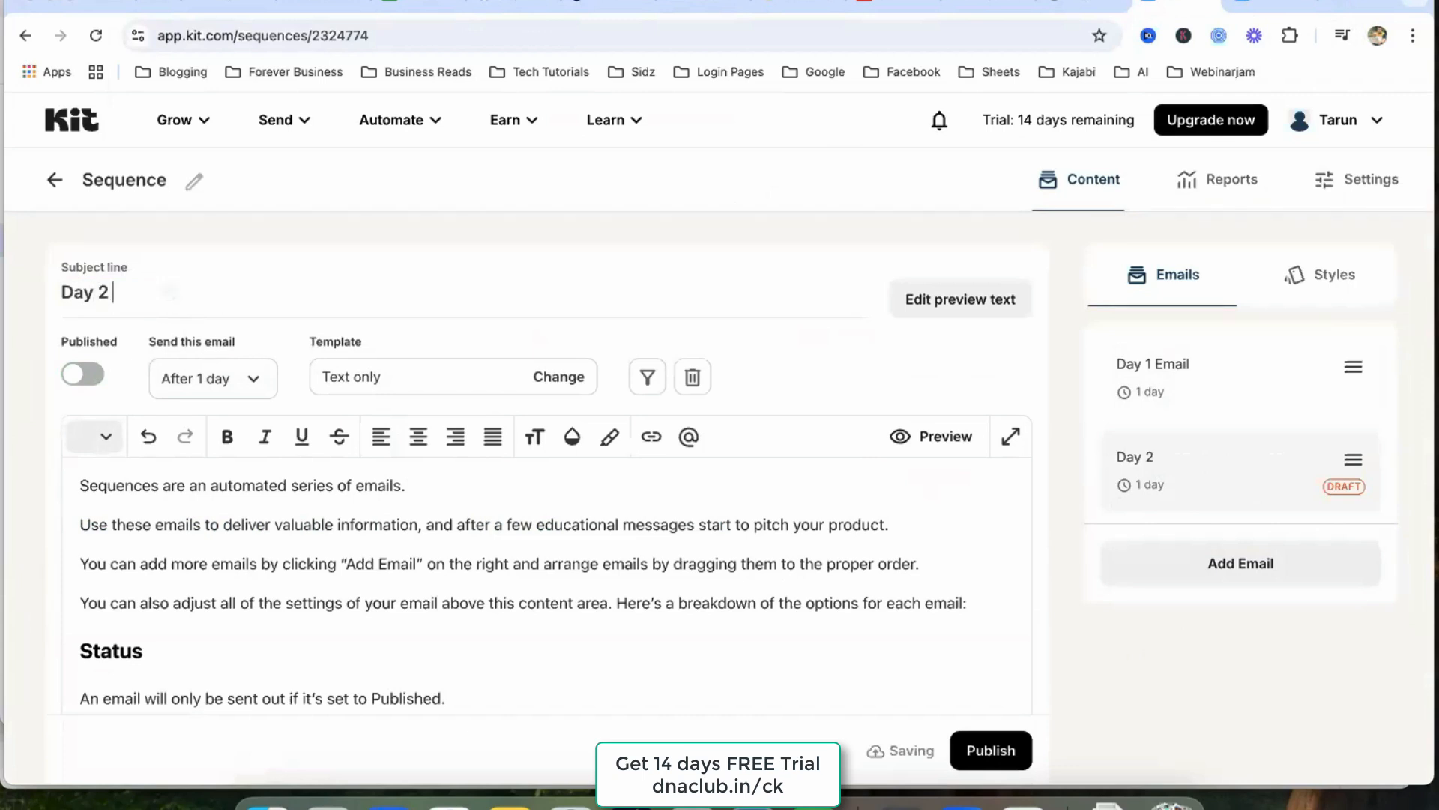
{"action": "type", "text": " email"}
{"action": "key", "text": "Tab"}
- Replace the sample body of the second email with "Day 2 email body"
{"action": "triple_click", "coordinate": [261, 545]}
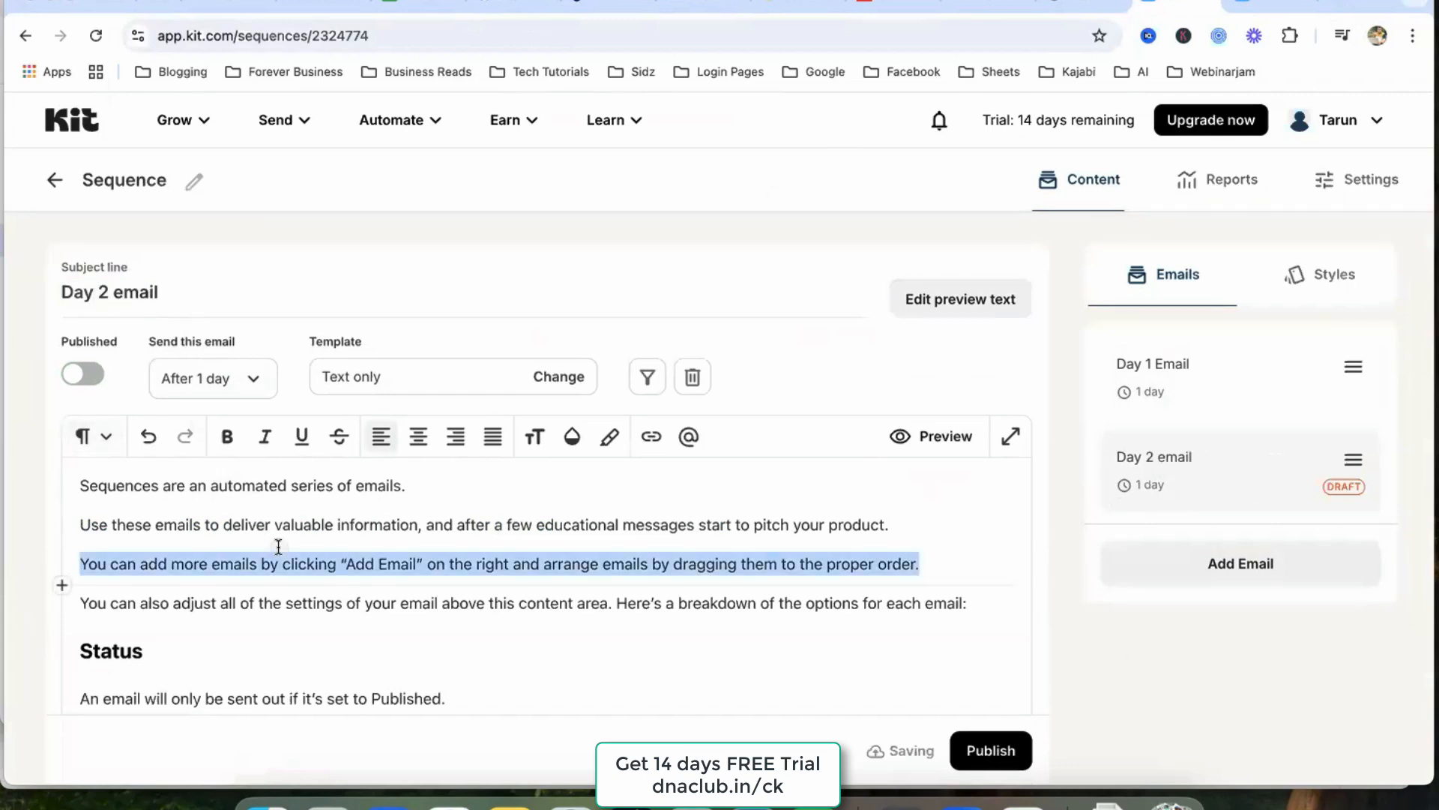
{"action": "key", "text": "ctrl+a"}
{"action": "key", "text": "BackSpace"}
{"action": "type", "text": "Day 2 email body"}
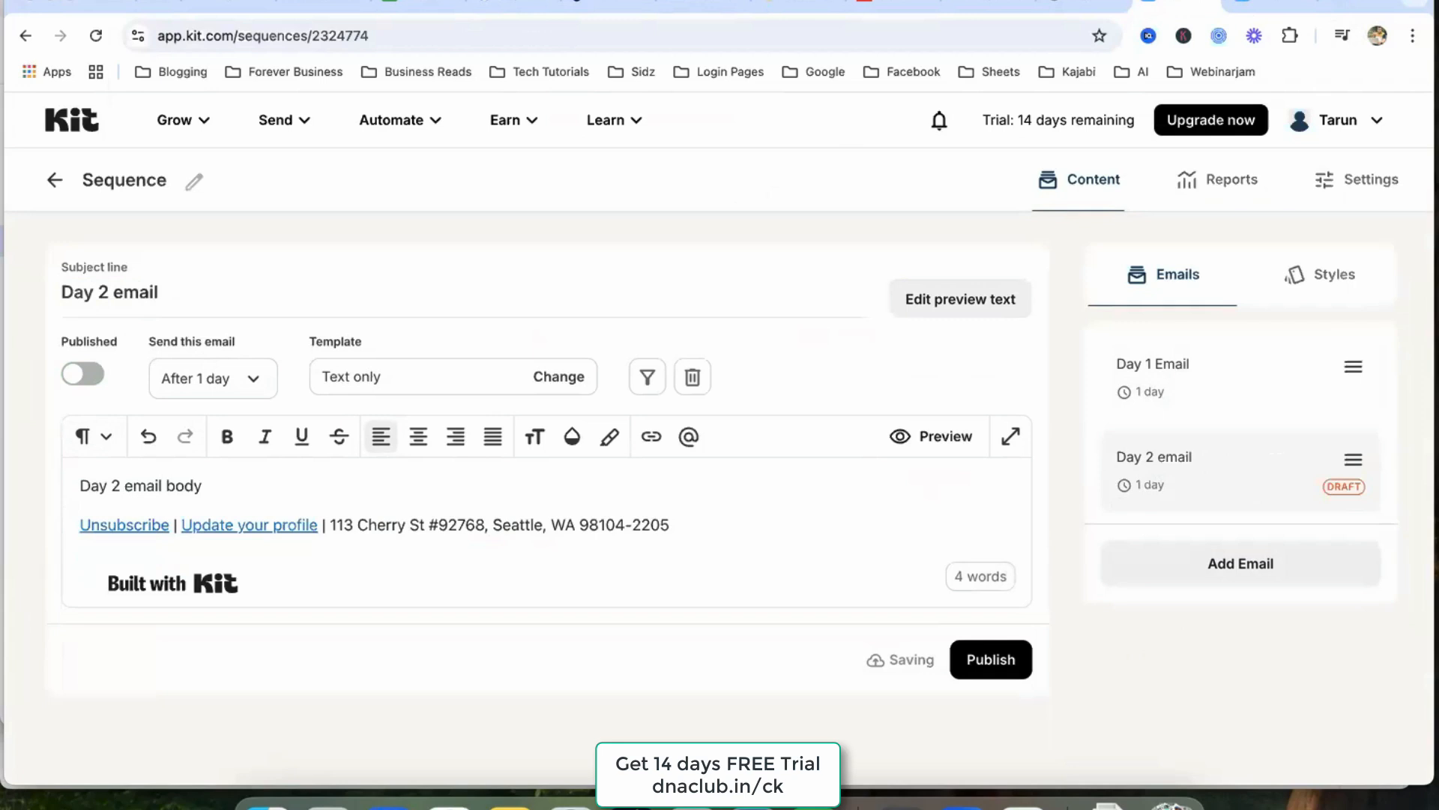
- Set the Day 2 email to send 1 day after the last email and publish it
{"action": "left_click", "coordinate": [223, 365]}
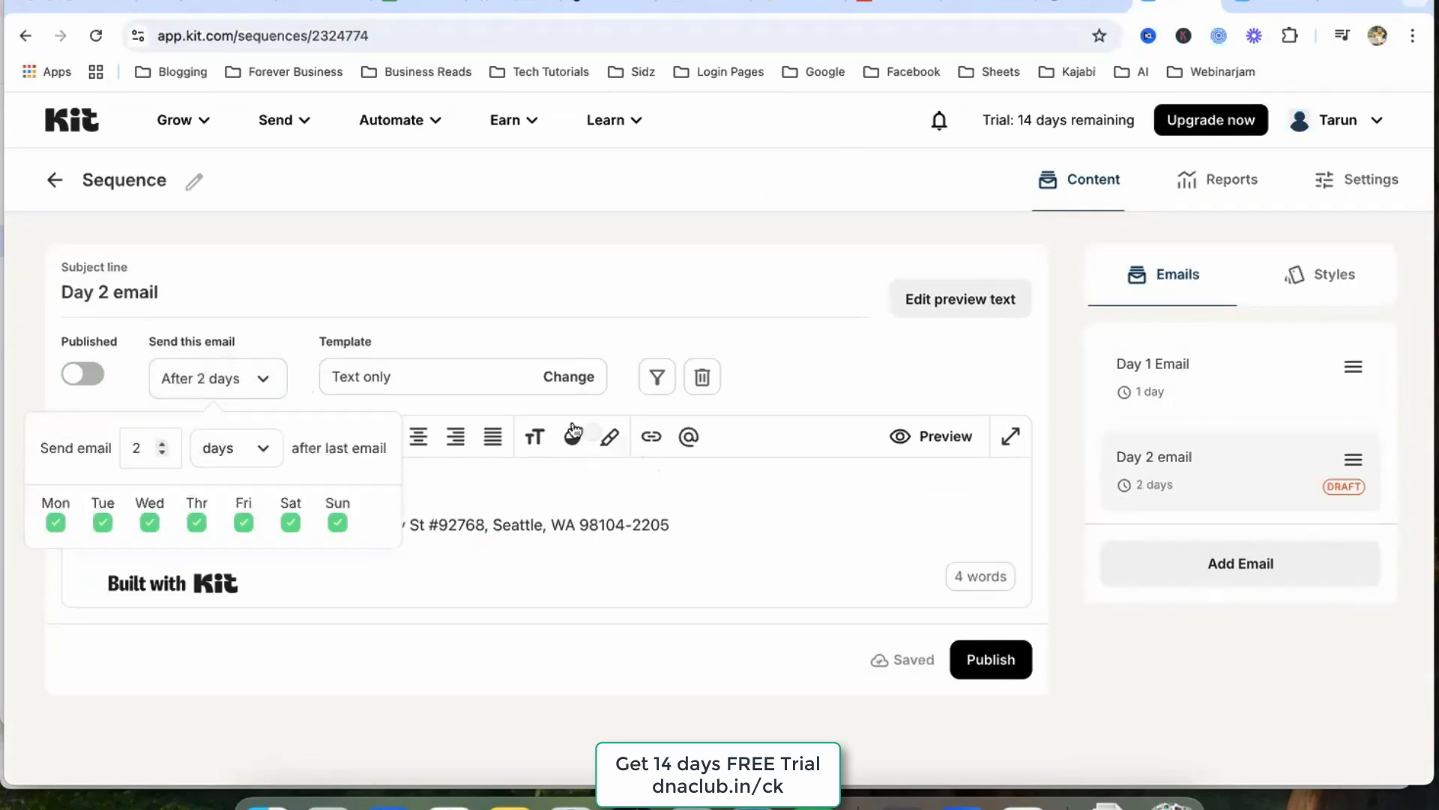
{"action": "left_click", "coordinate": [162, 453]}
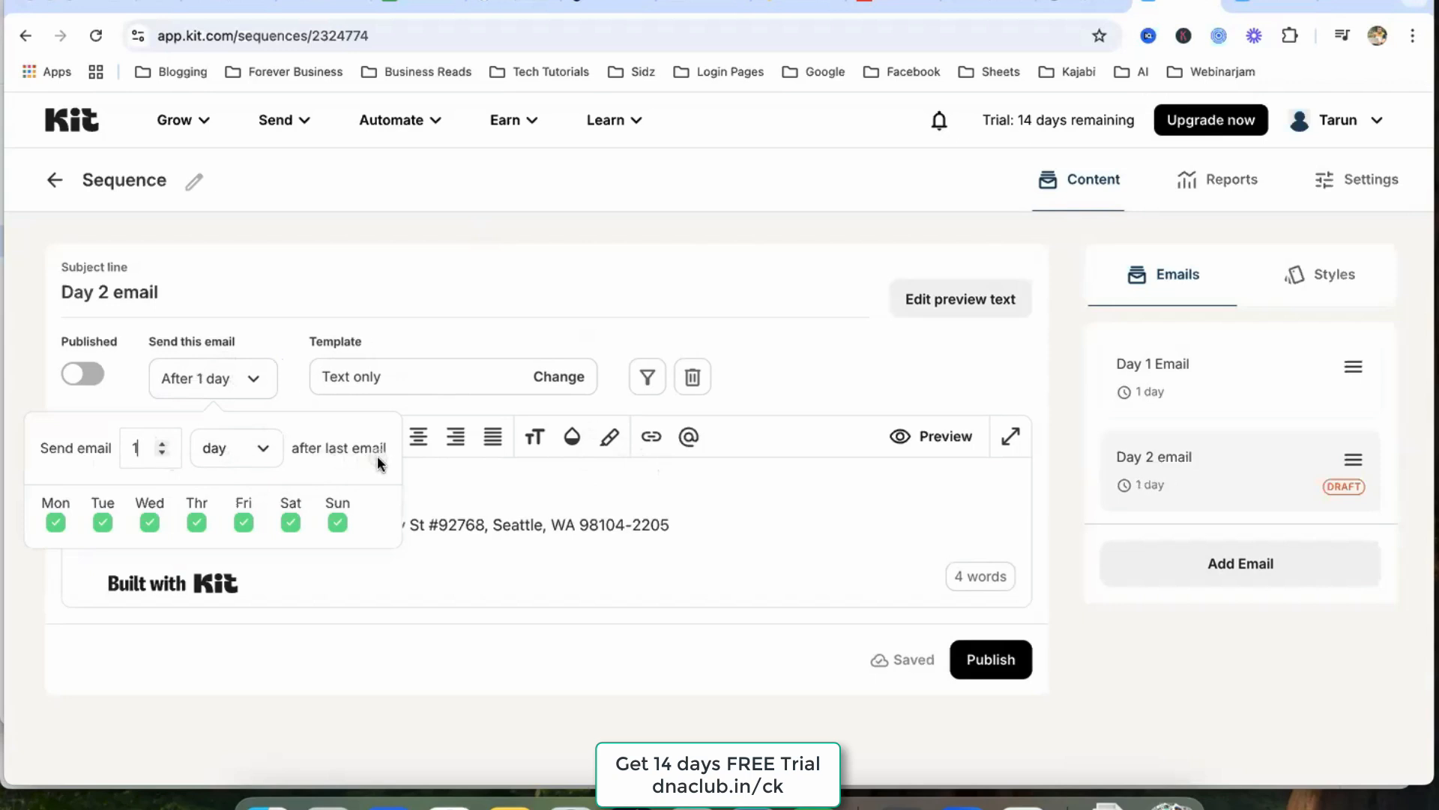
{"action": "left_click", "coordinate": [503, 273]}
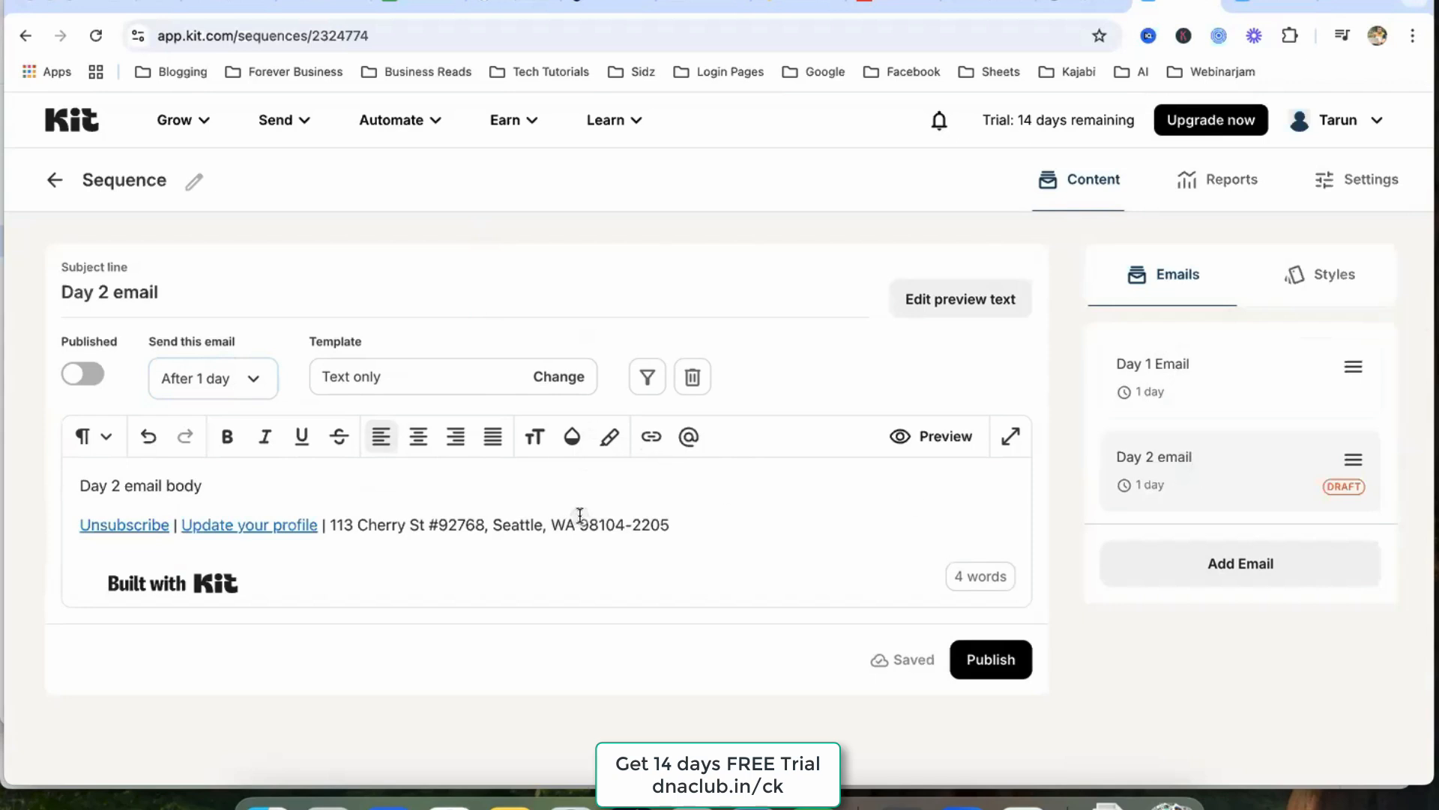
{"action": "left_click", "coordinate": [988, 658]}
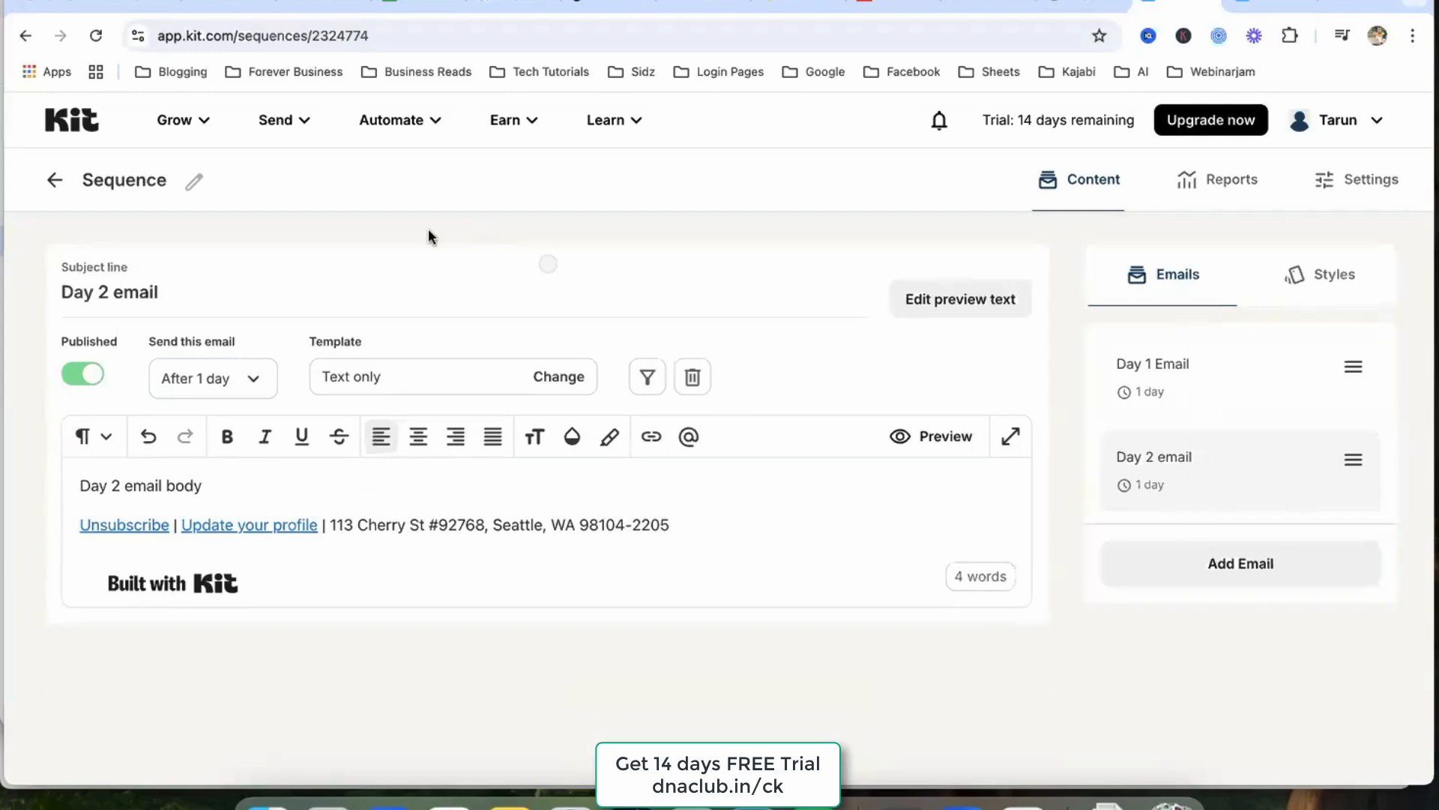
- Rename the sequence "After Opt-in" and return to the list of sequences
{"action": "left_click", "coordinate": [195, 181]}
{"action": "double_click", "coordinate": [150, 180]}
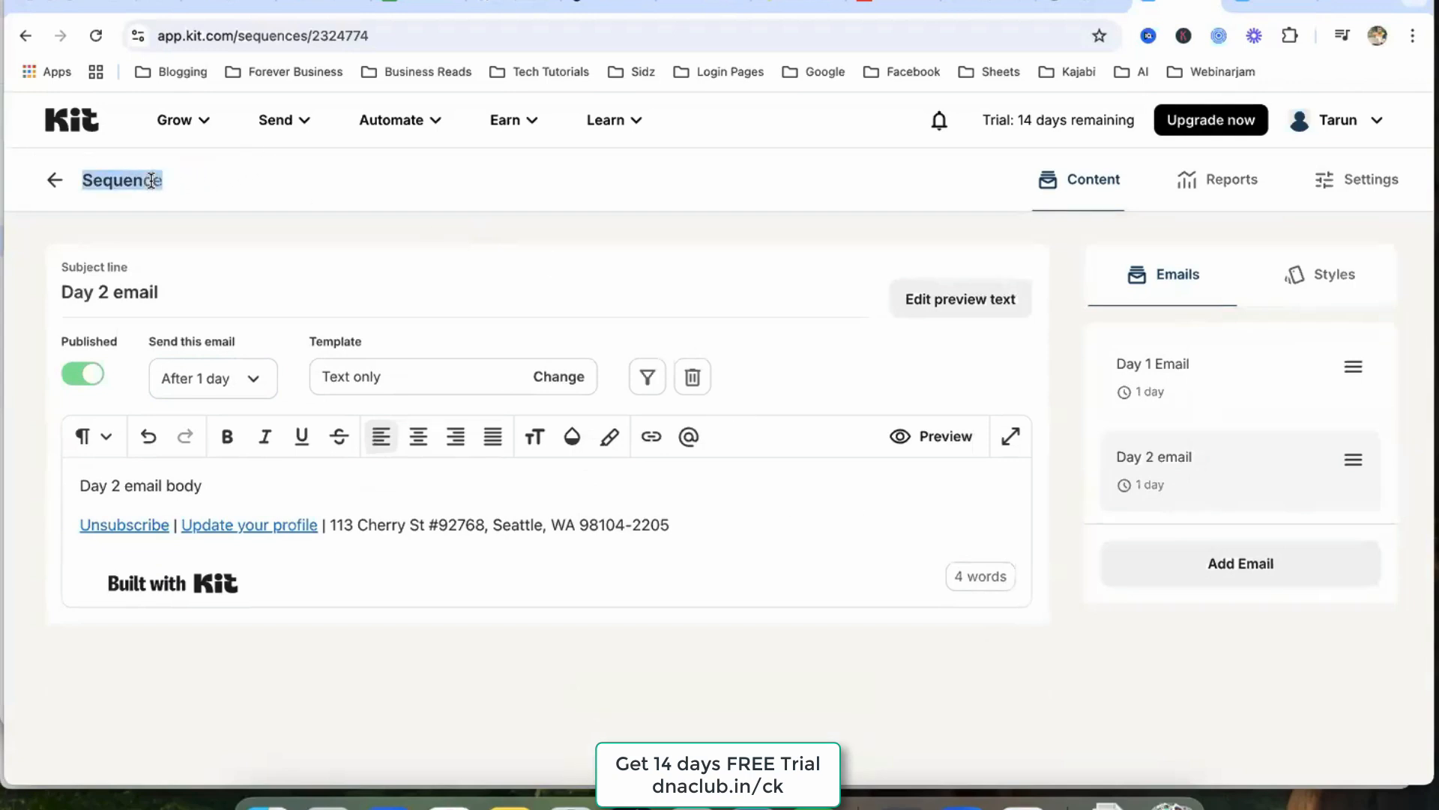
{"action": "key", "text": "BackSpace"}
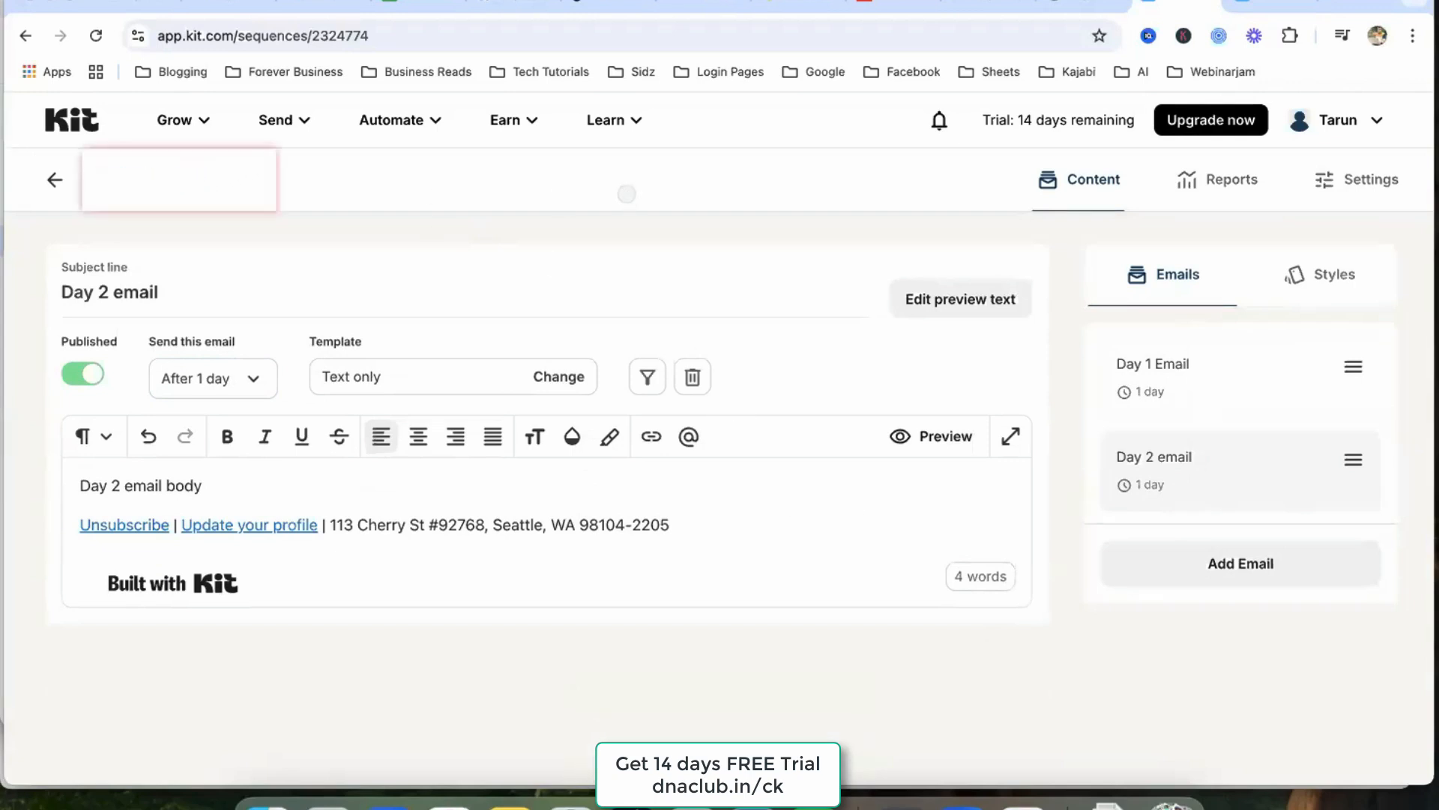
{"action": "type", "text": "After Opt-in"}
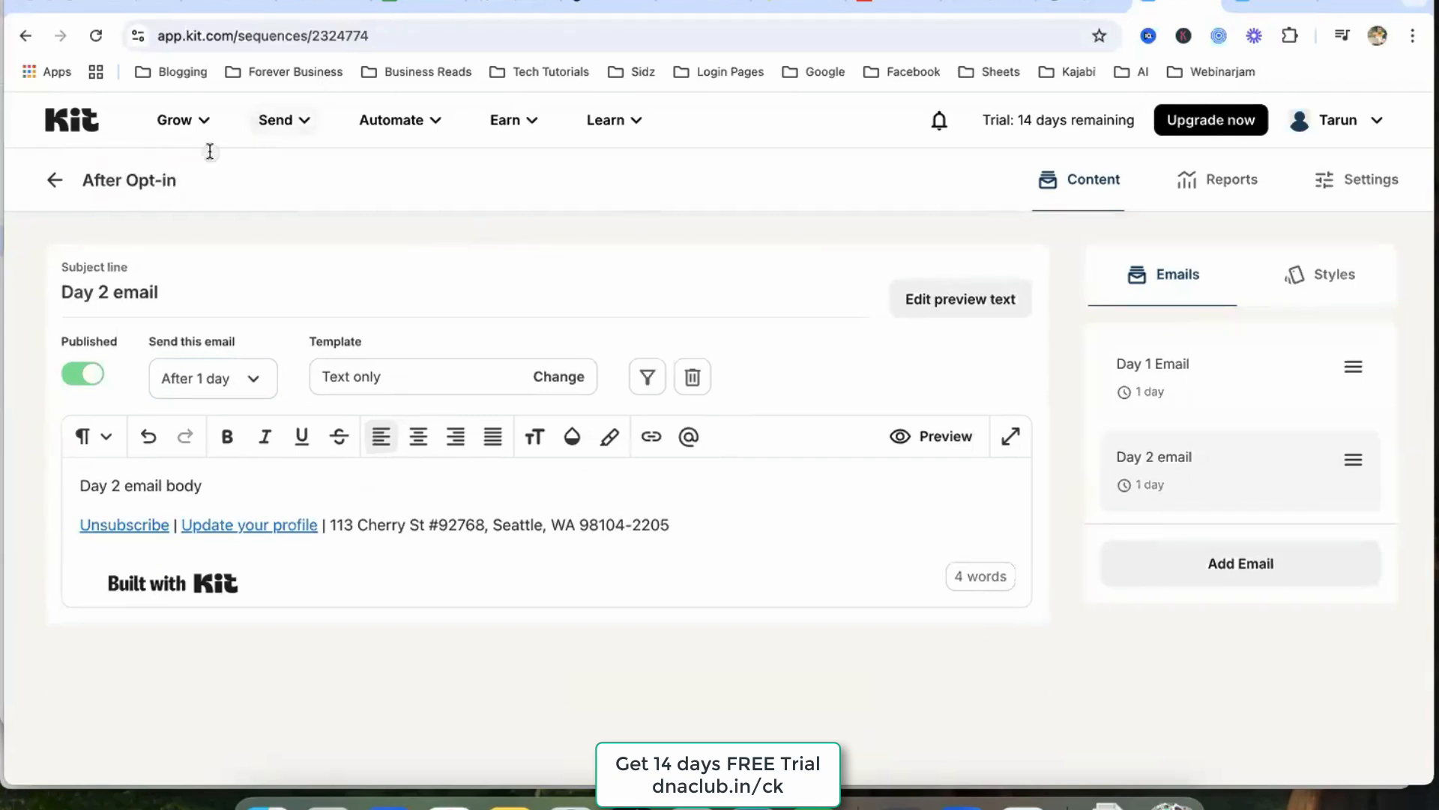
{"action": "left_click", "coordinate": [55, 180]}
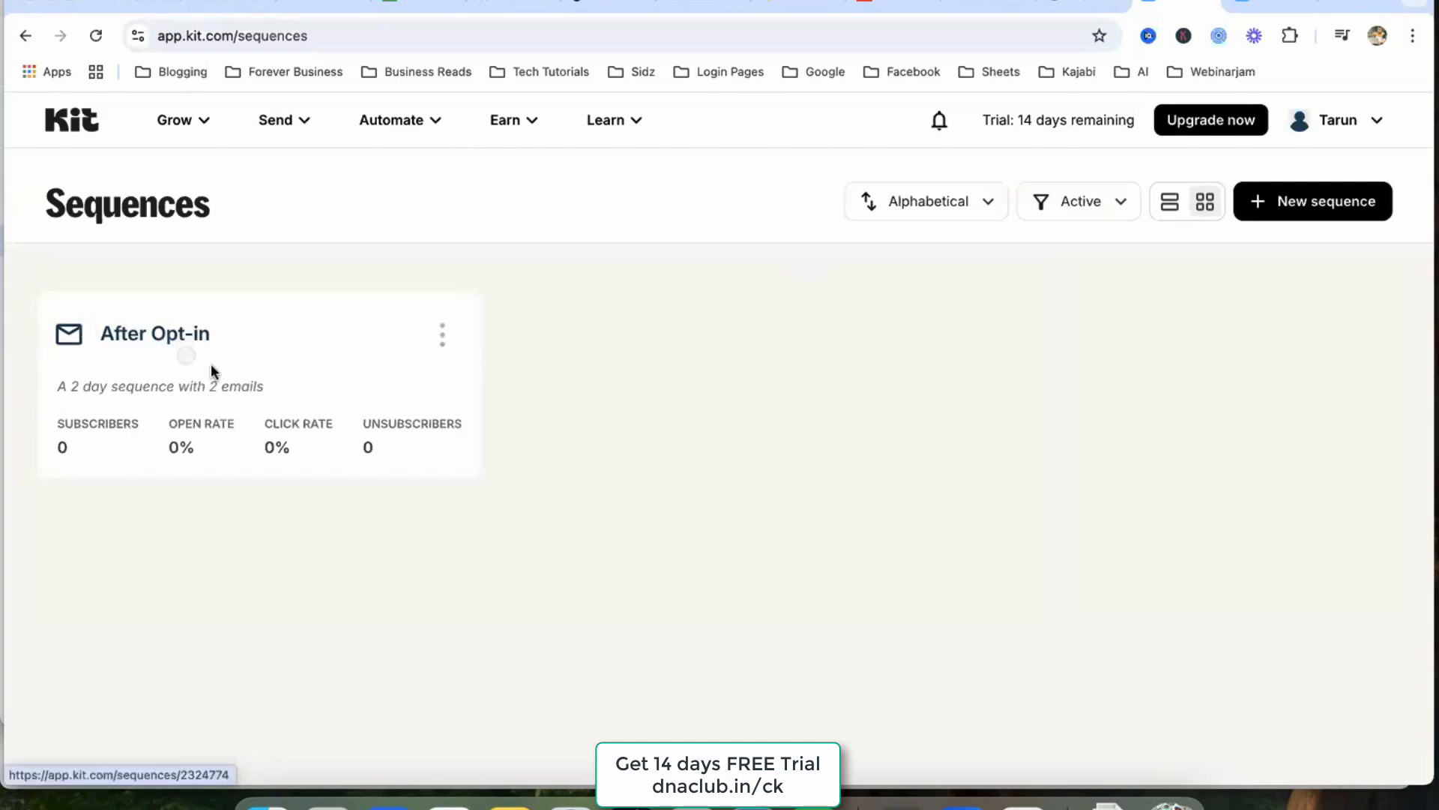
- Create a new visual automation from scratch using the Empty Automation option
{"action": "left_click", "coordinate": [431, 127]}
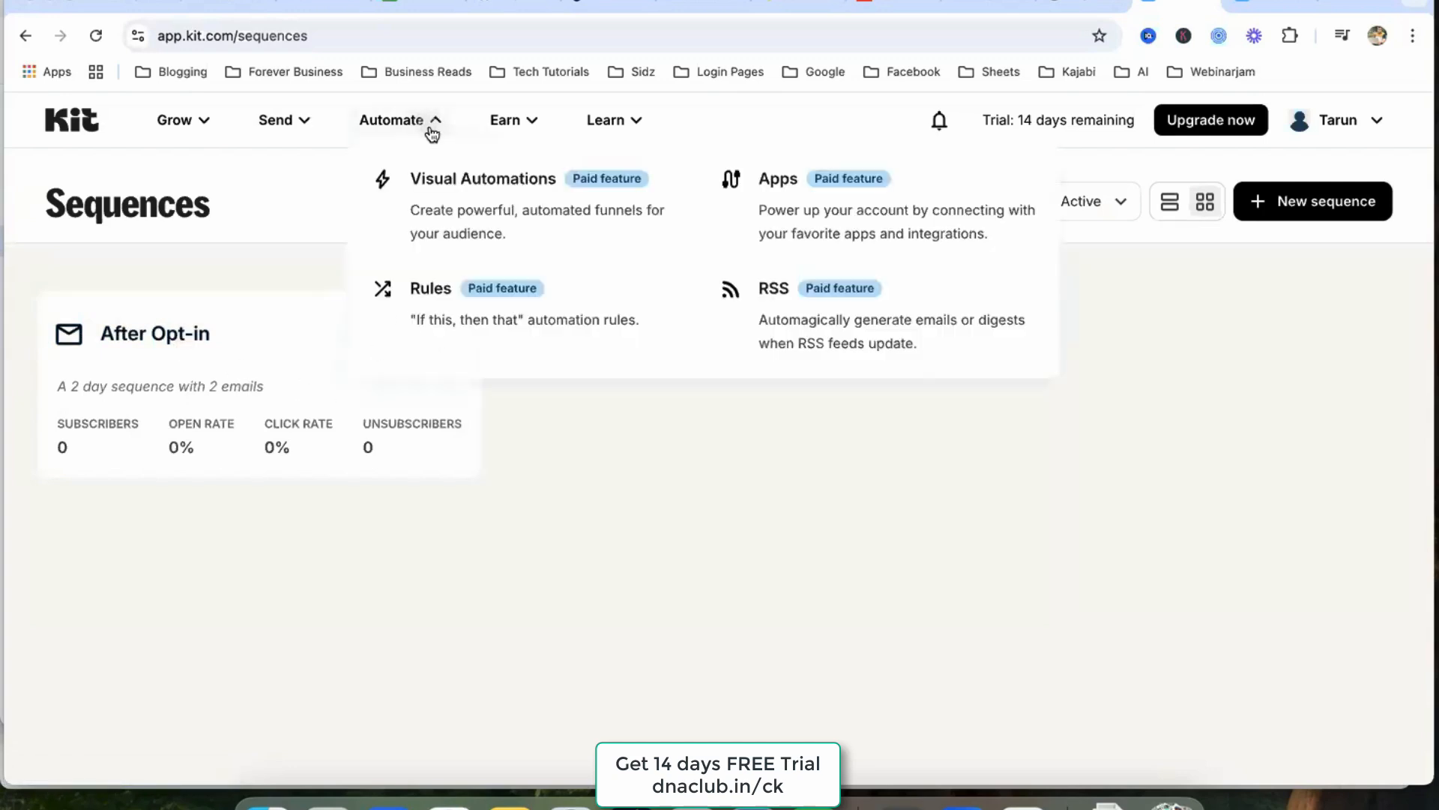
{"action": "left_click", "coordinate": [507, 235]}
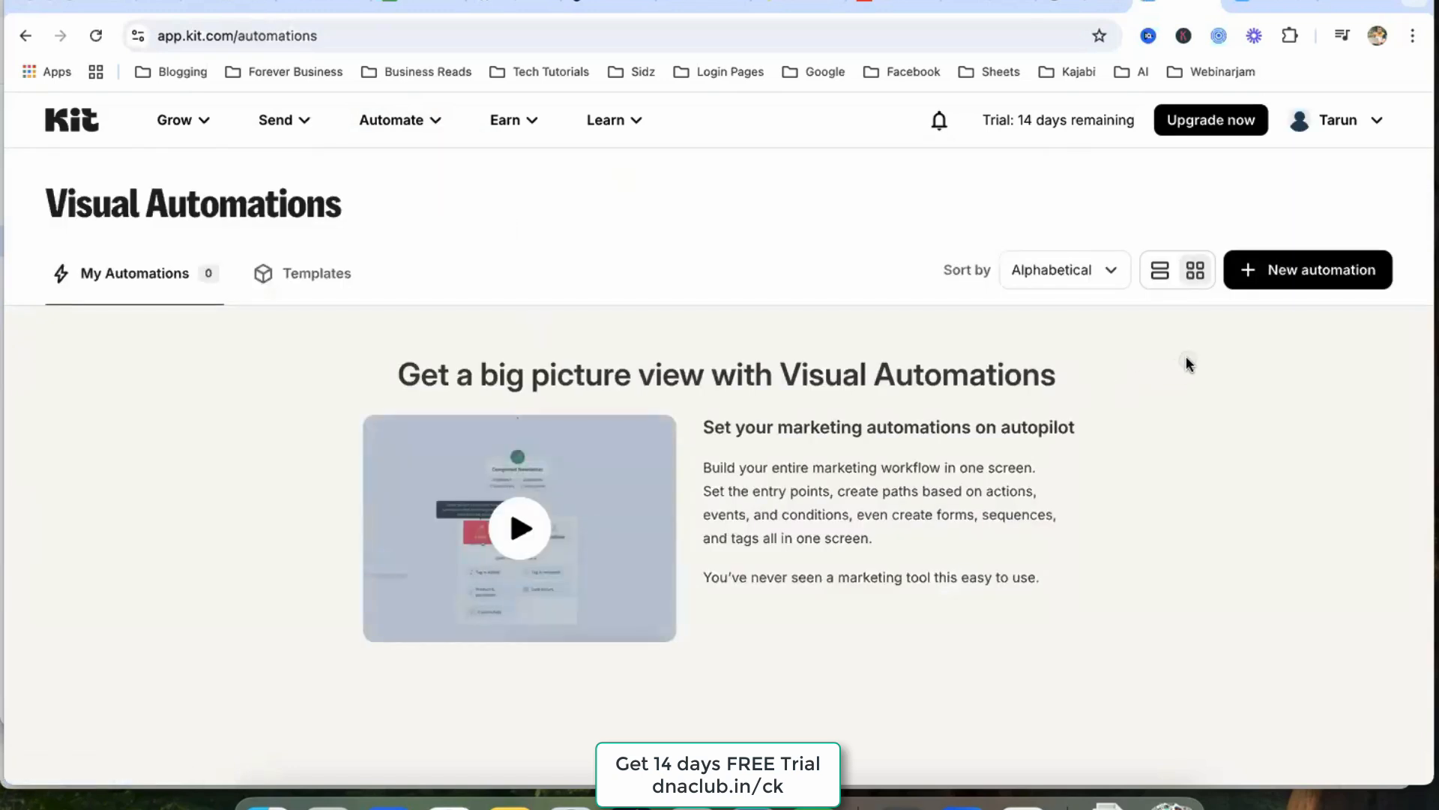
{"action": "left_click", "coordinate": [1295, 272]}
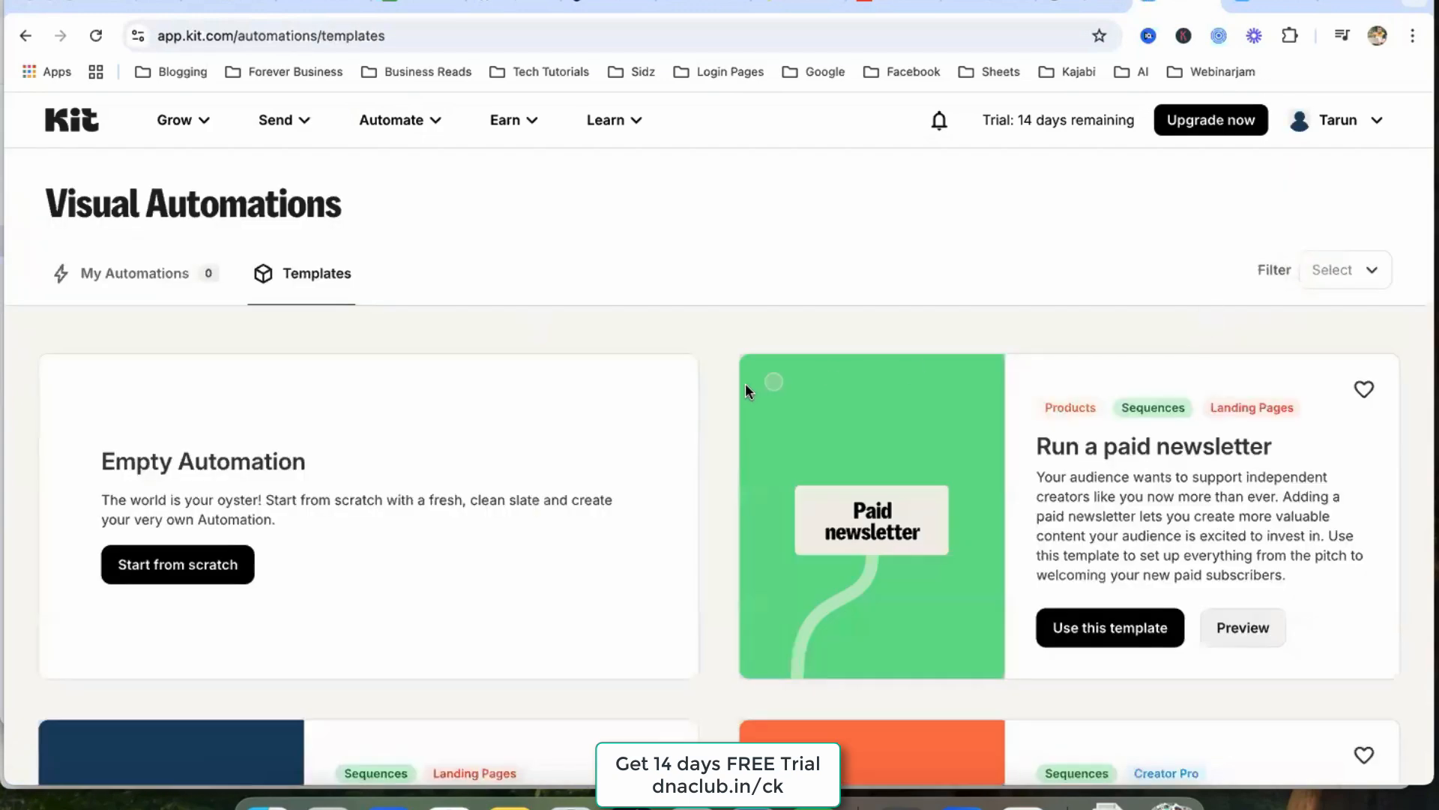
{"action": "scroll", "coordinate": [448, 464], "scroll_direction": "down", "scroll_amount": 3}
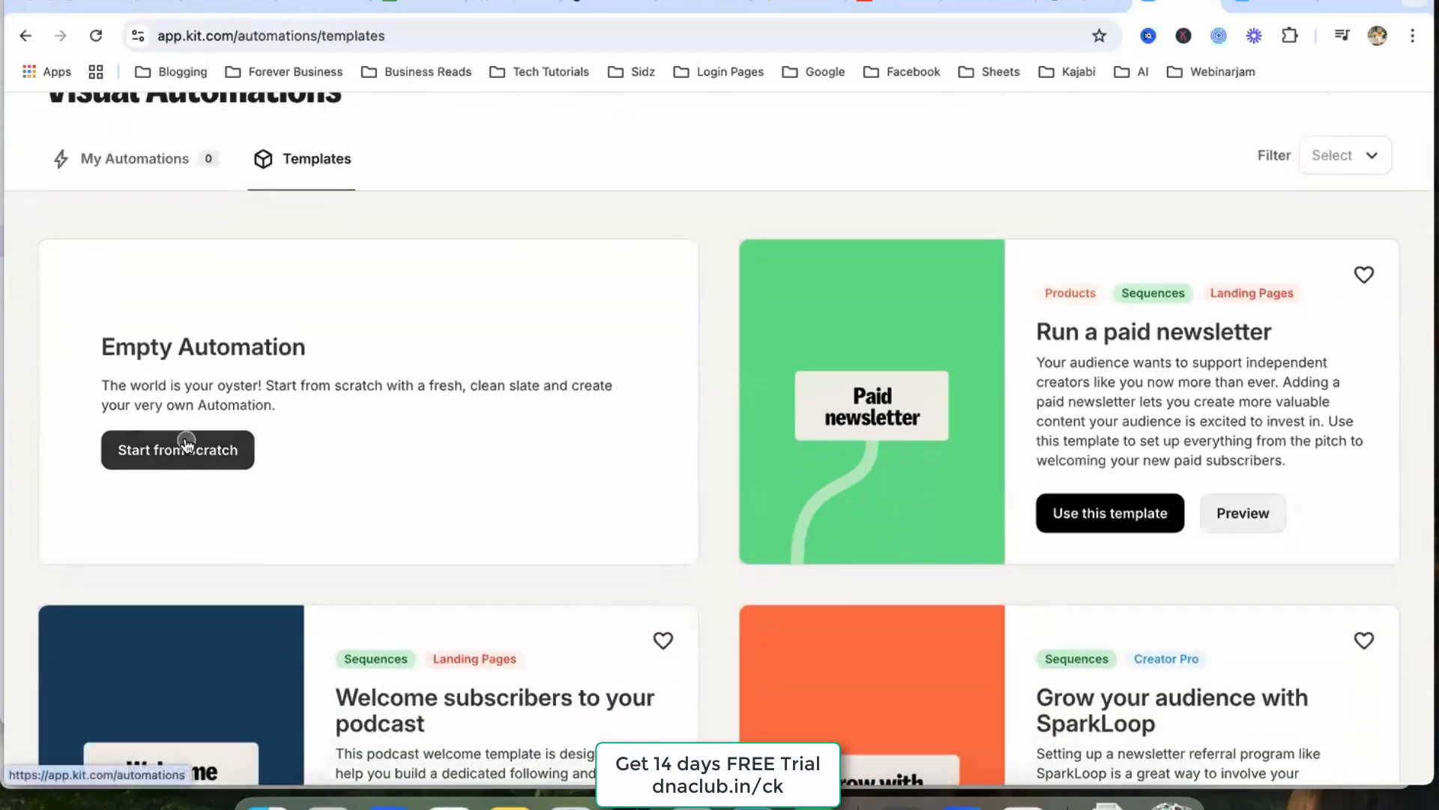
{"action": "scroll", "coordinate": [186, 444], "scroll_direction": "down", "scroll_amount": 10}
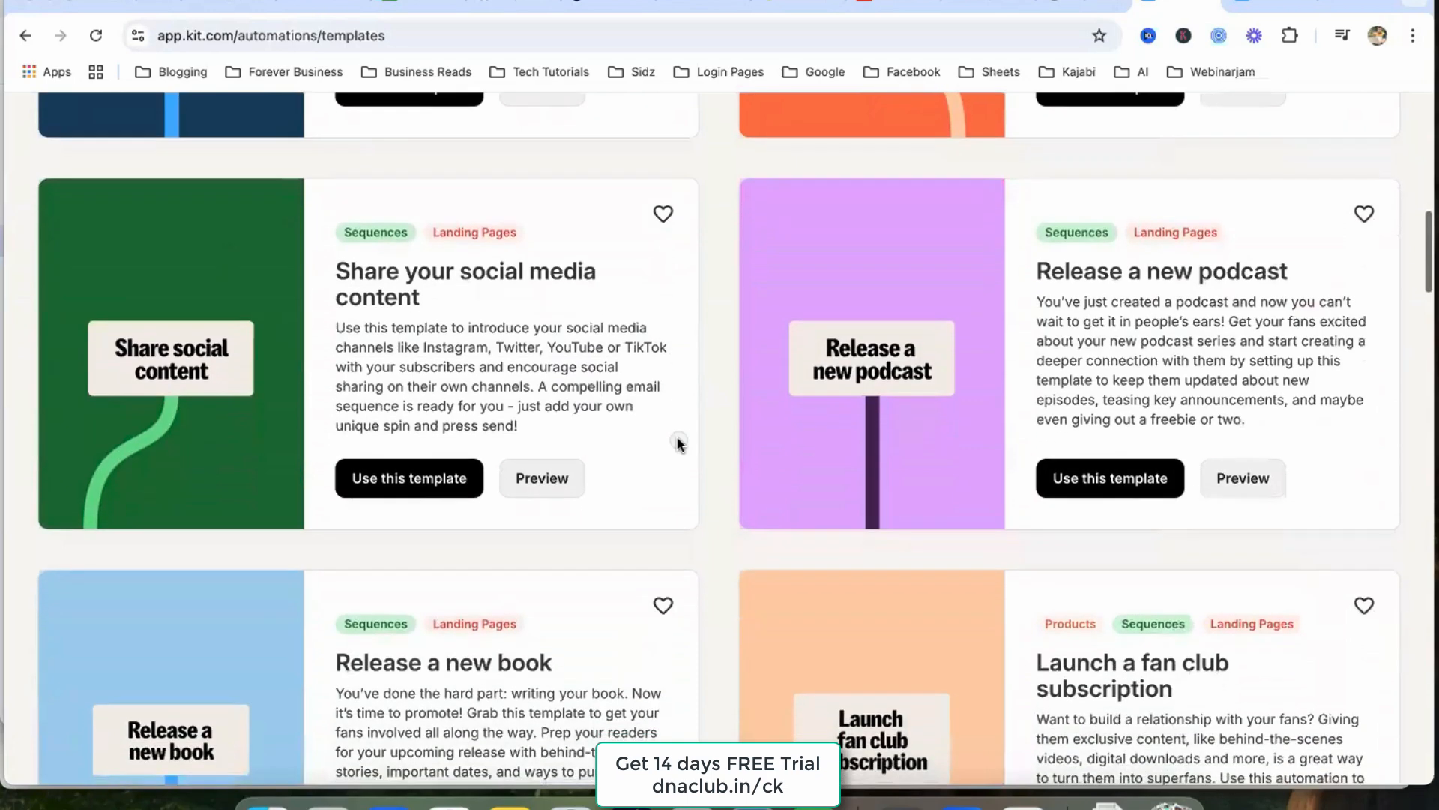
{"action": "scroll", "coordinate": [640, 401], "scroll_direction": "up", "scroll_amount": 5}
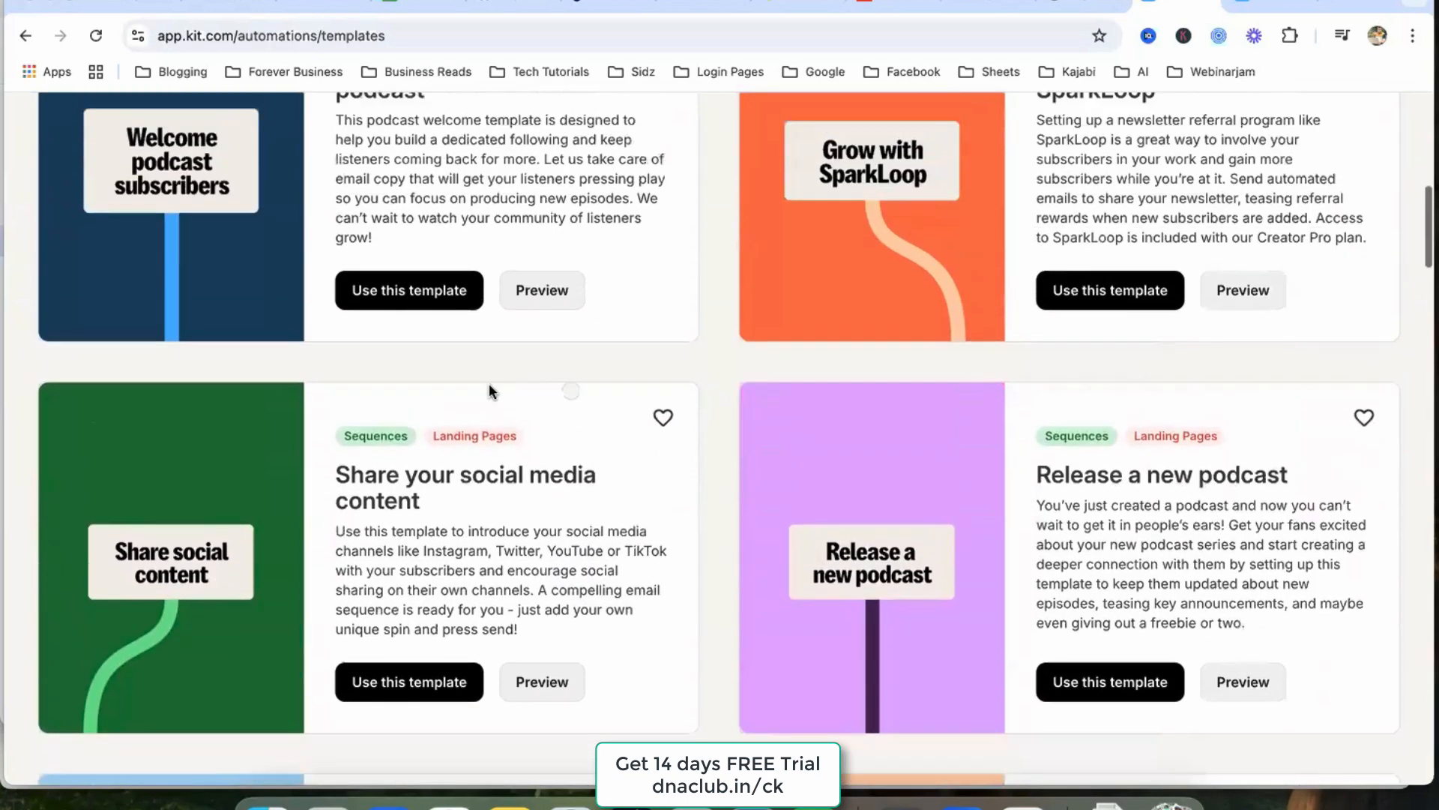
{"action": "scroll", "coordinate": [488, 390], "scroll_direction": "up", "scroll_amount": 10}
{"action": "scroll", "coordinate": [456, 405], "scroll_direction": "down", "scroll_amount": 2}
{"action": "left_click", "coordinate": [168, 486]}
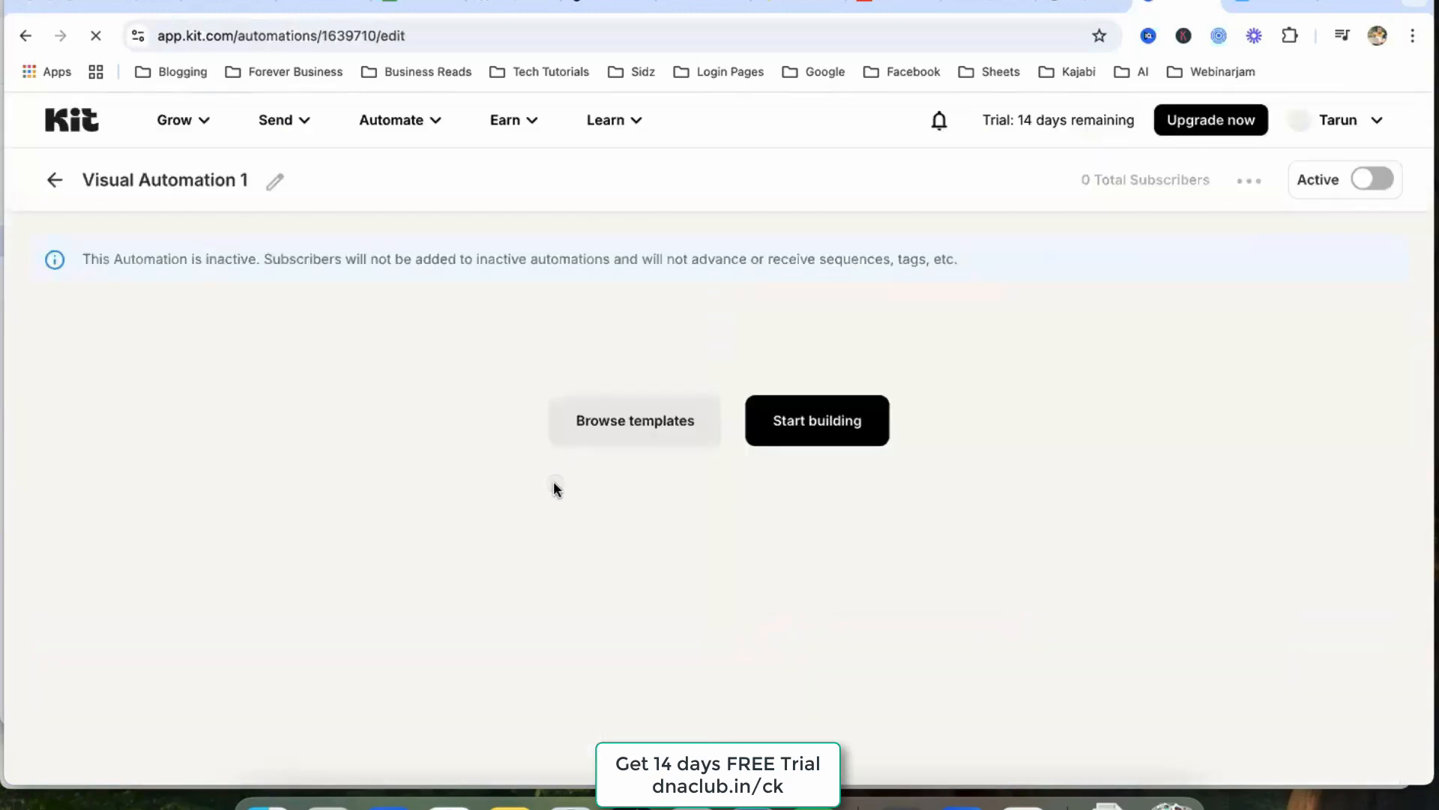
{"action": "scroll", "coordinate": [855, 491], "scroll_direction": "down", "scroll_amount": 2}
{"action": "left_click", "coordinate": [835, 312]}
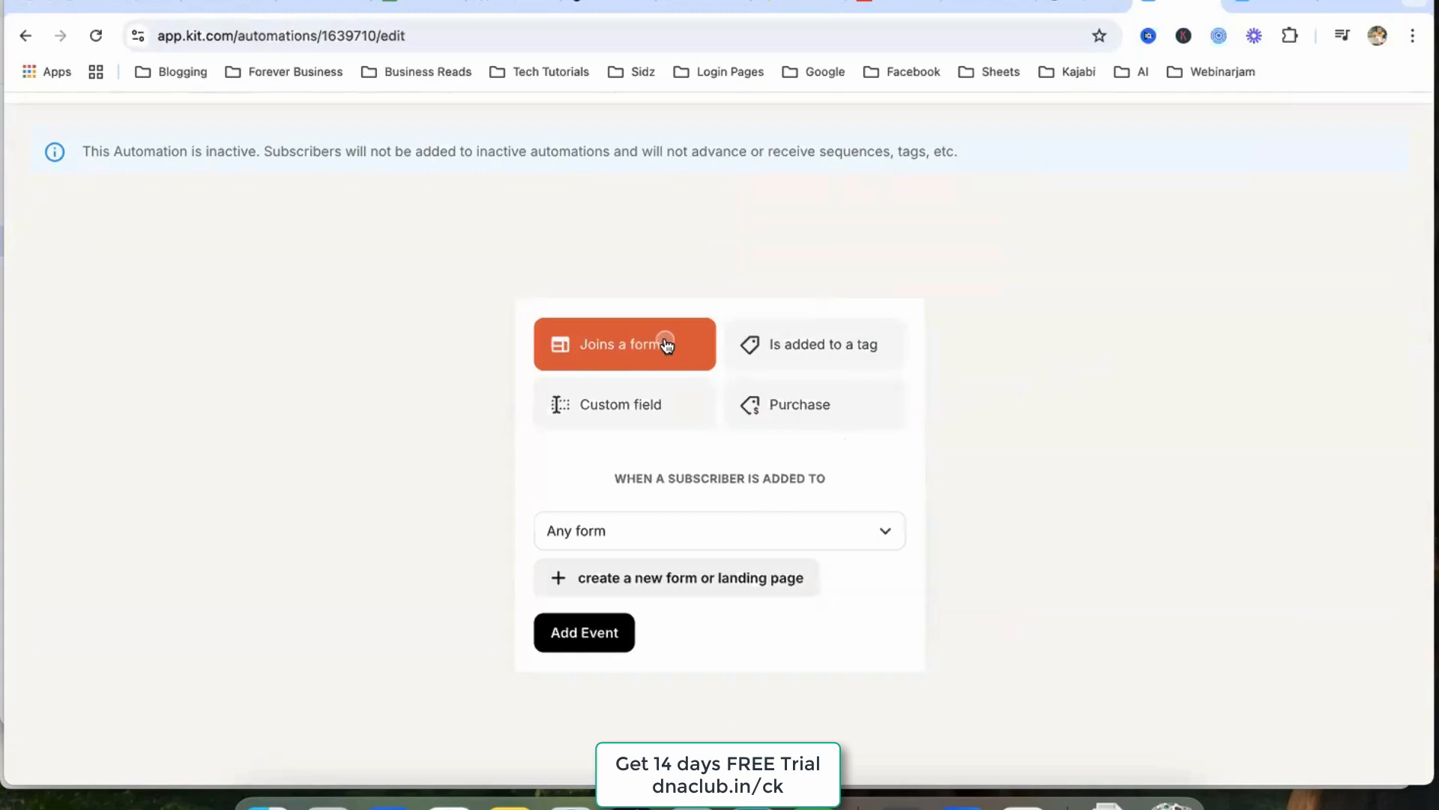
{"action": "scroll", "coordinate": [629, 405], "scroll_direction": "down", "scroll_amount": 1}
{"action": "left_click", "coordinate": [601, 459]}
{"action": "left_click", "coordinate": [936, 446]}
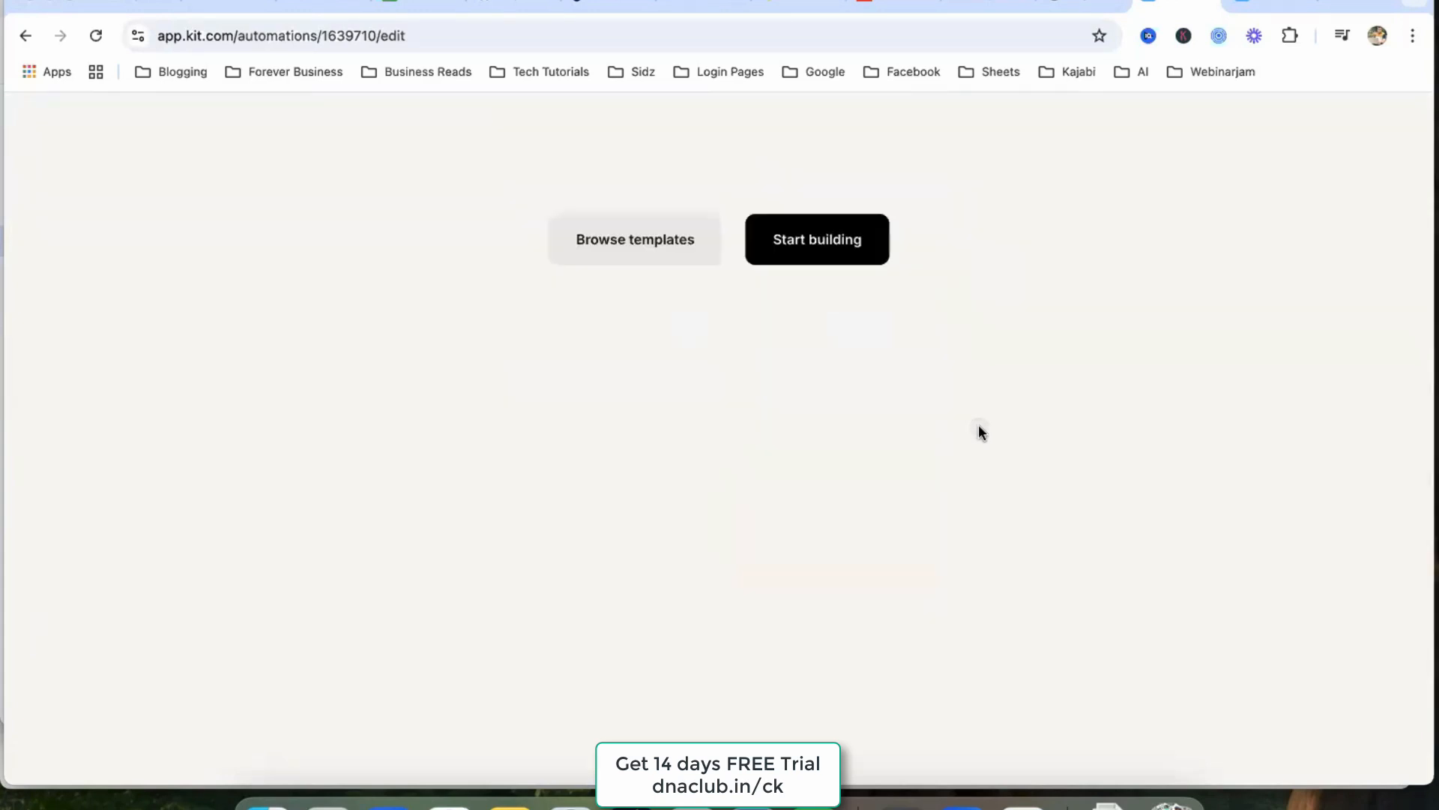
{"action": "left_click", "coordinate": [783, 236]}
{"action": "scroll", "coordinate": [315, 225], "scroll_direction": "up", "scroll_amount": 3}
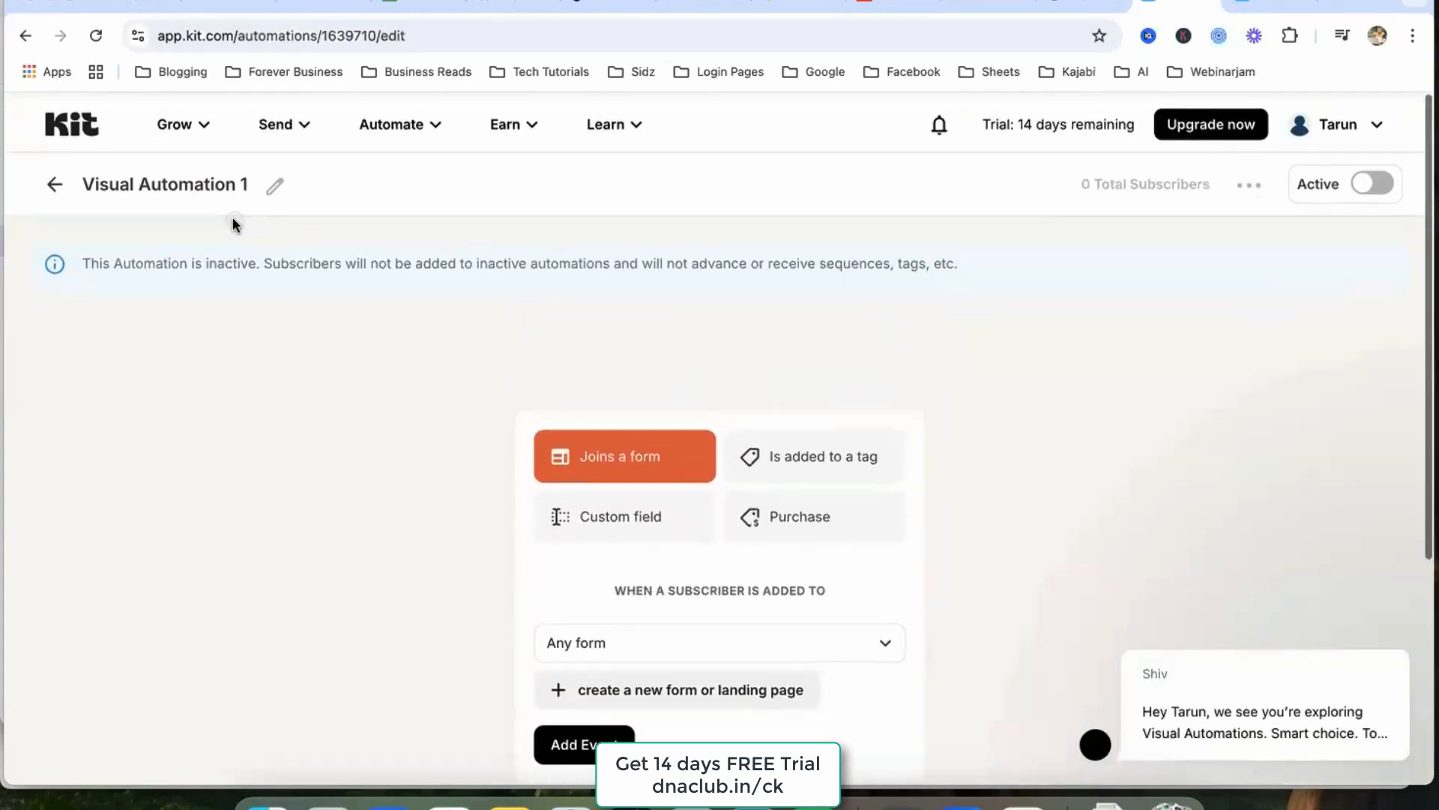
- Create a landing page from the Abbey template, publish it and dismiss the publication notice
{"action": "left_click", "coordinate": [212, 124]}
{"action": "left_click", "coordinate": [303, 332]}
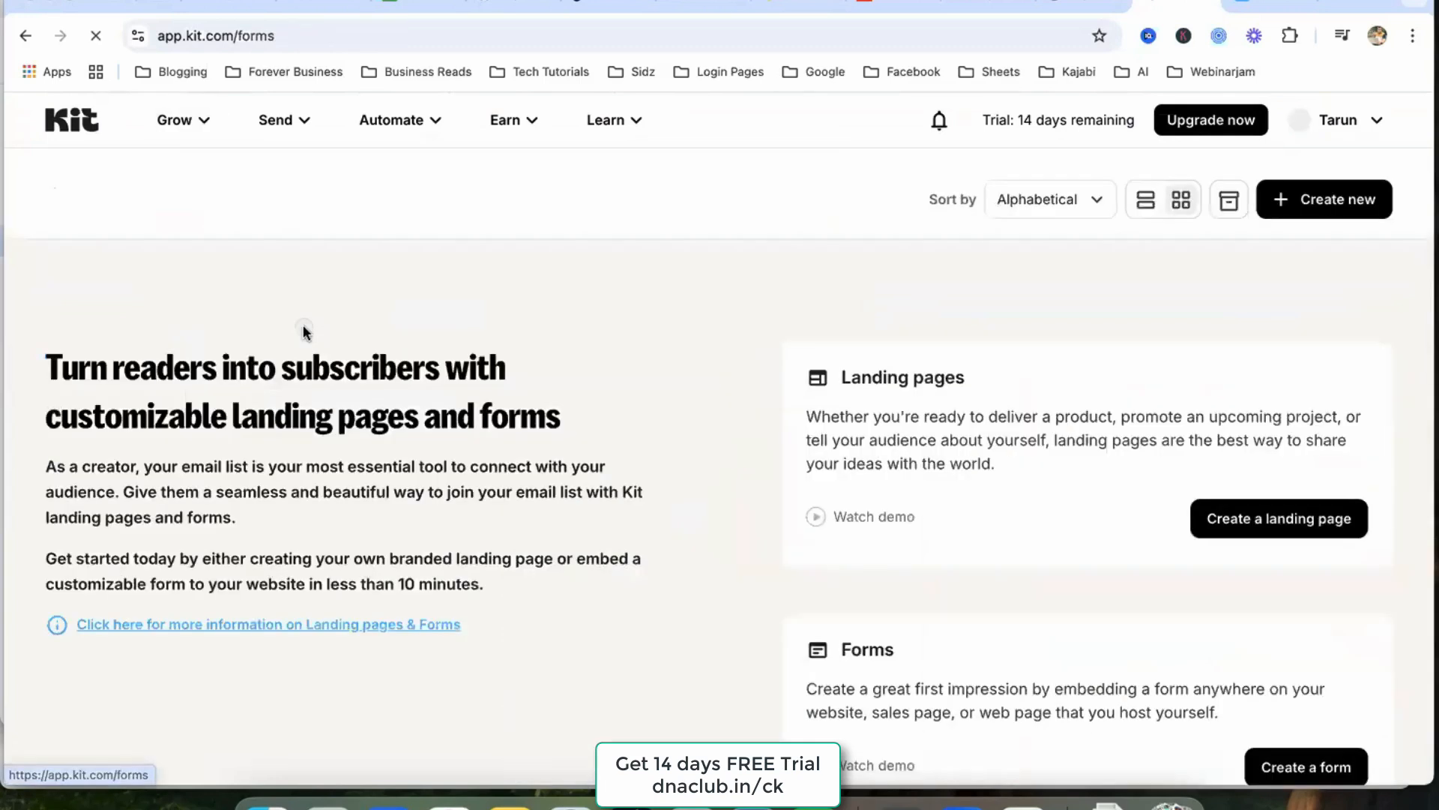
{"action": "scroll", "coordinate": [1208, 493], "scroll_direction": "down", "scroll_amount": 2}
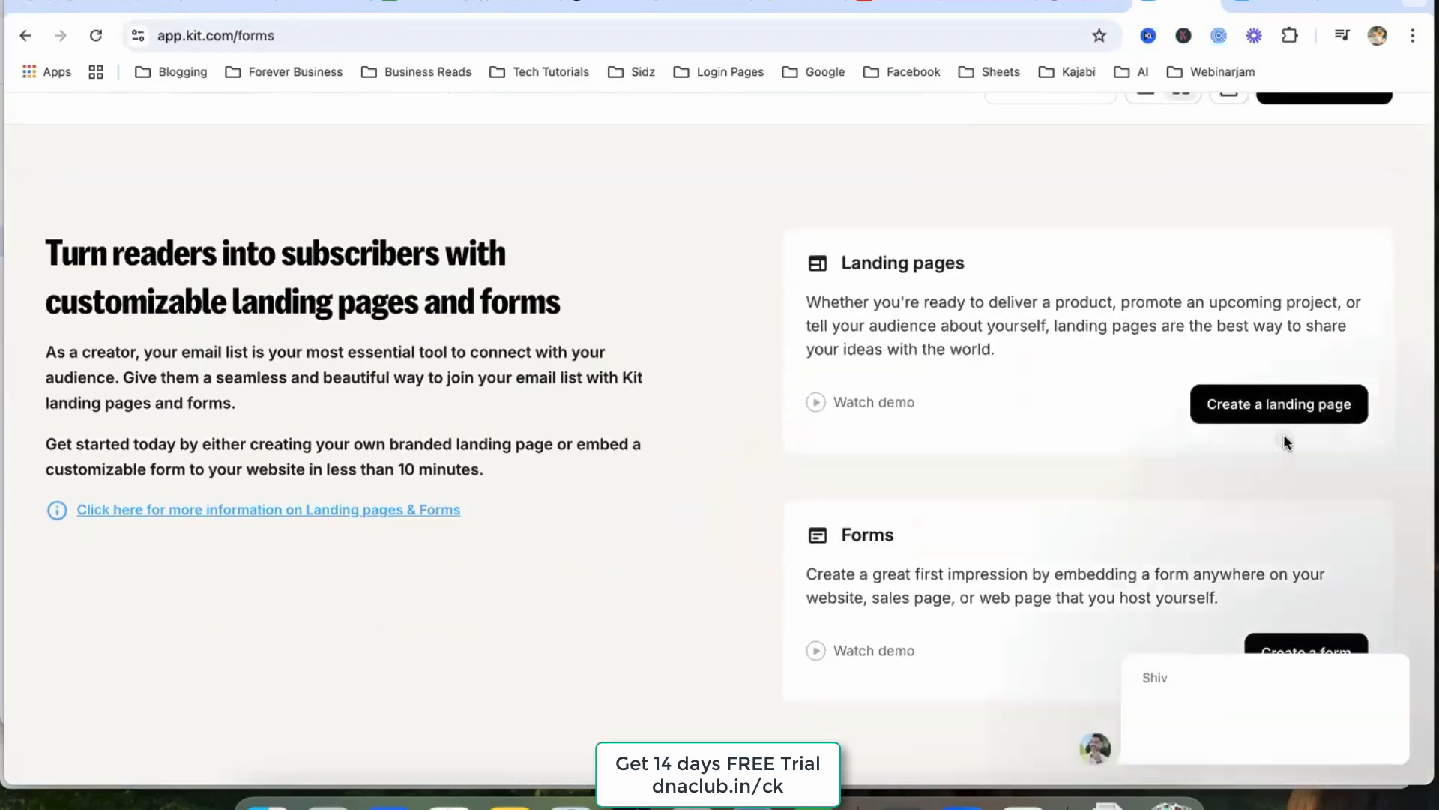
{"action": "left_click", "coordinate": [1272, 411]}
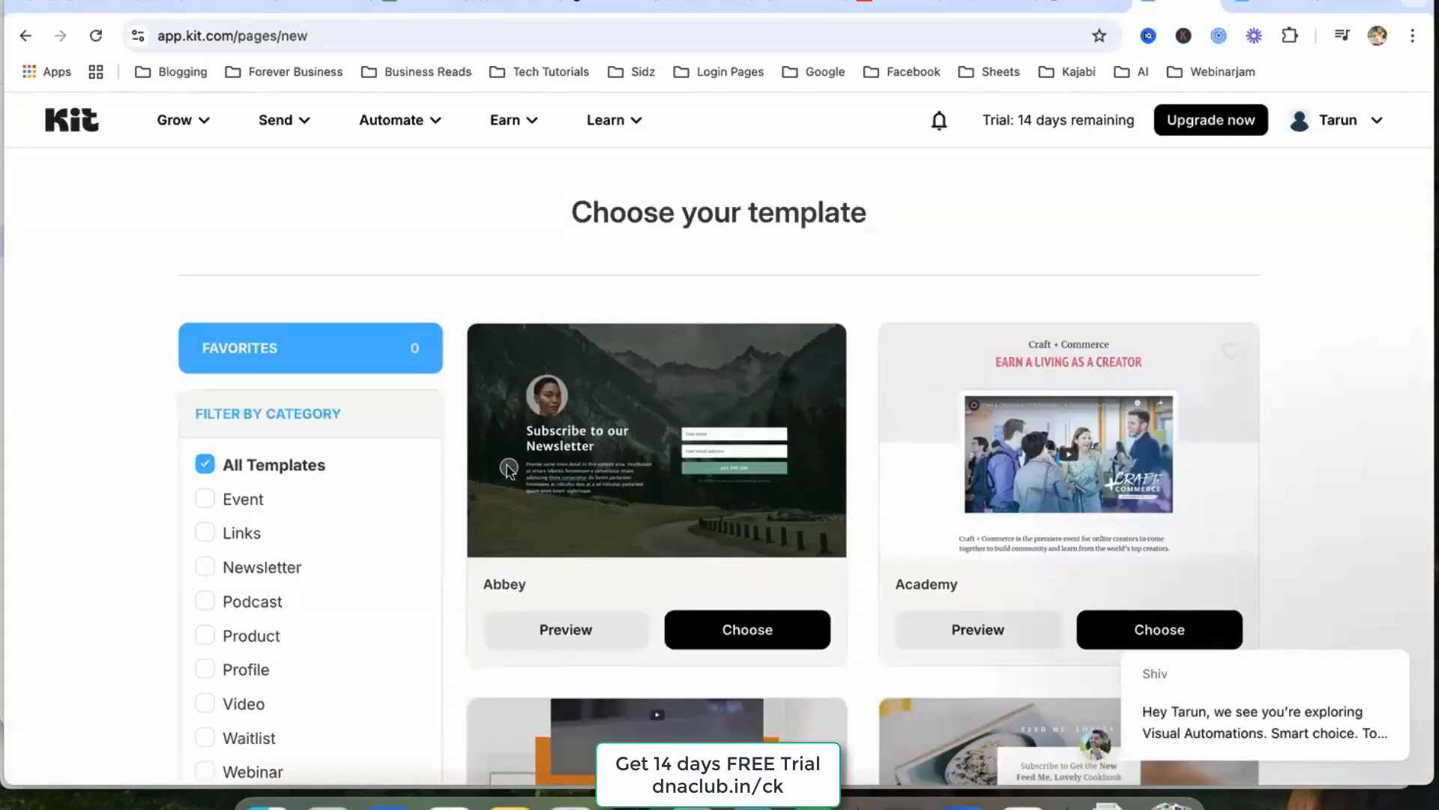
{"action": "left_click", "coordinate": [729, 632]}
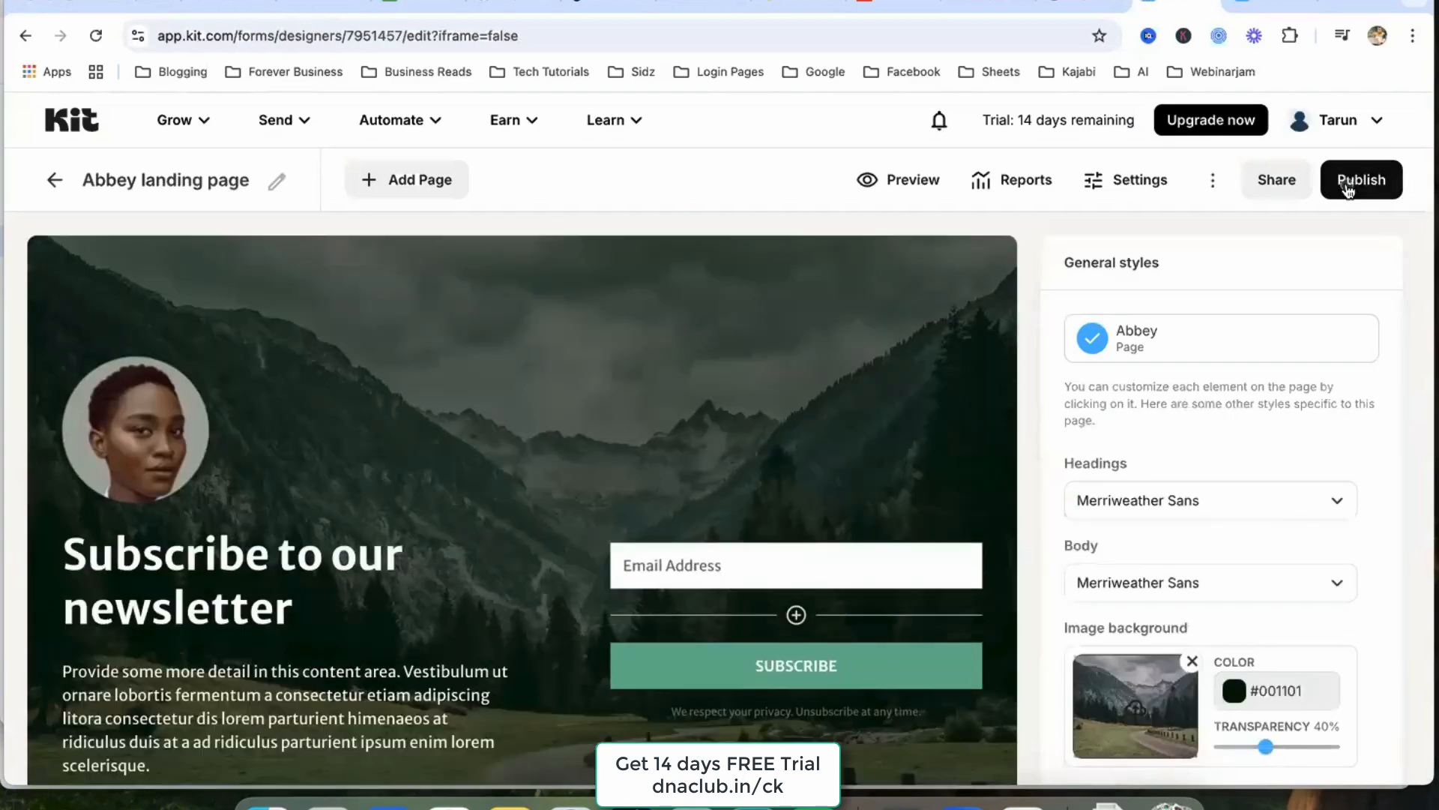
{"action": "left_click", "coordinate": [1348, 184]}
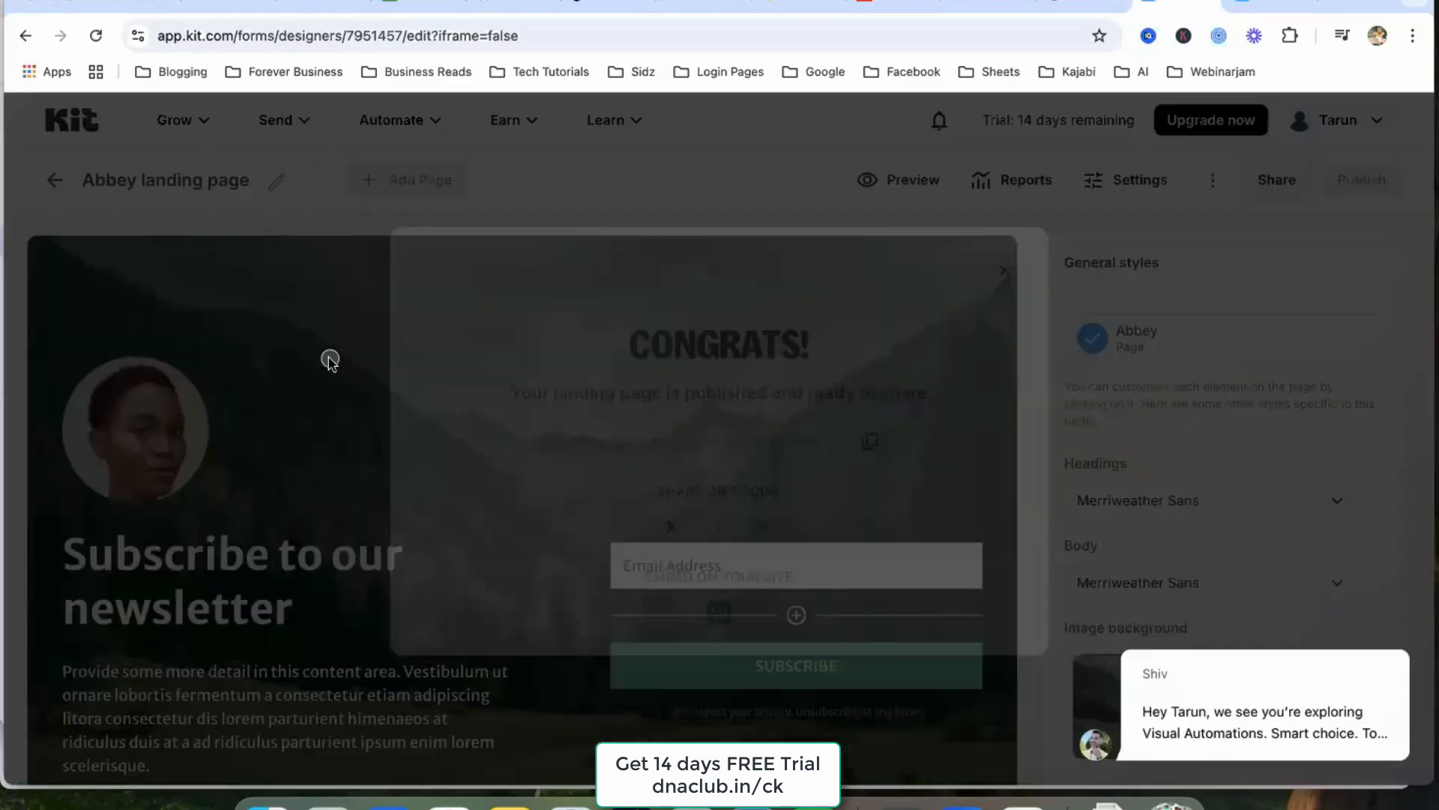
{"action": "left_click", "coordinate": [1002, 283]}
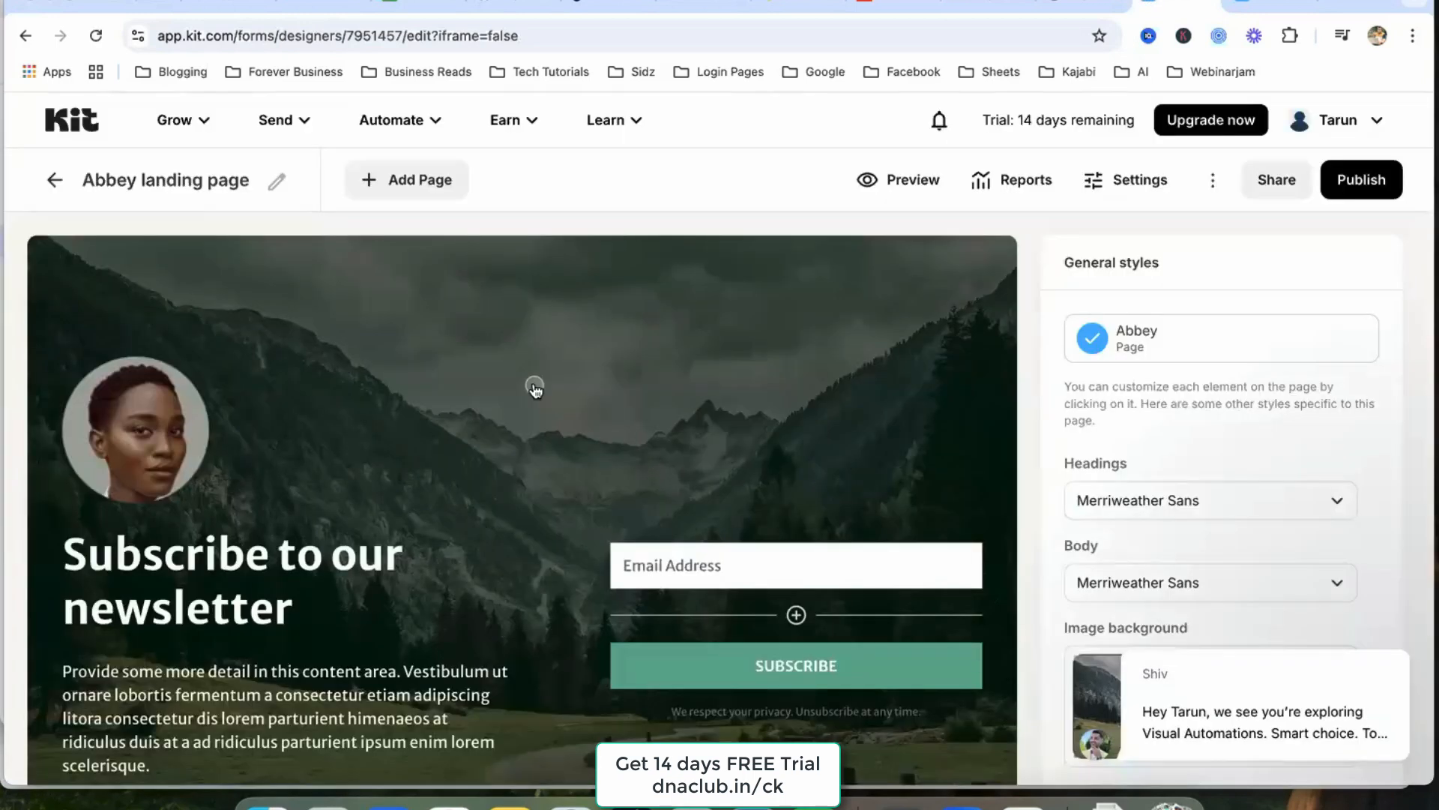
- Open Visual Automation 1 for editing from the list of visual automations
{"action": "left_click", "coordinate": [404, 128]}
{"action": "left_click", "coordinate": [862, 343]}
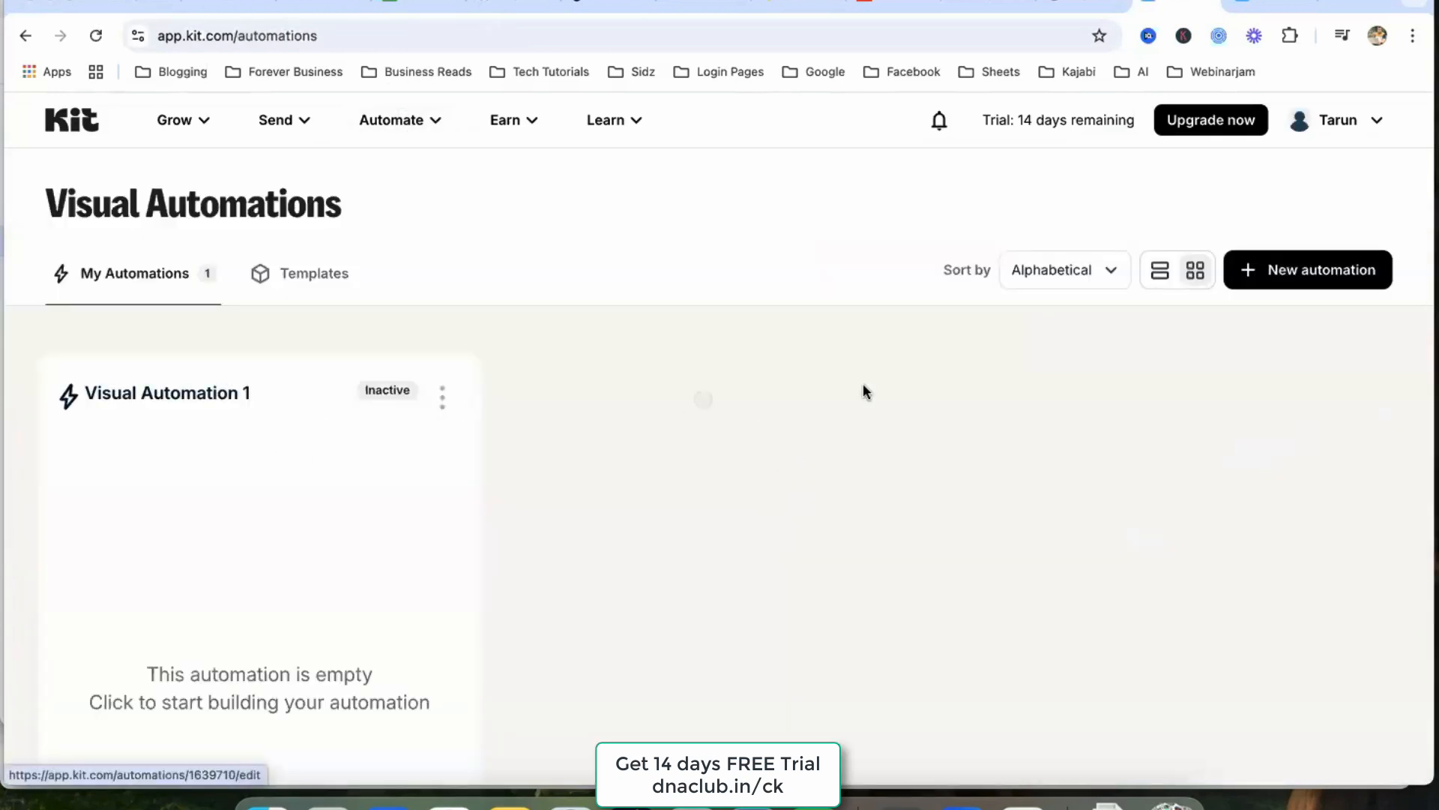
{"action": "left_click", "coordinate": [443, 397]}
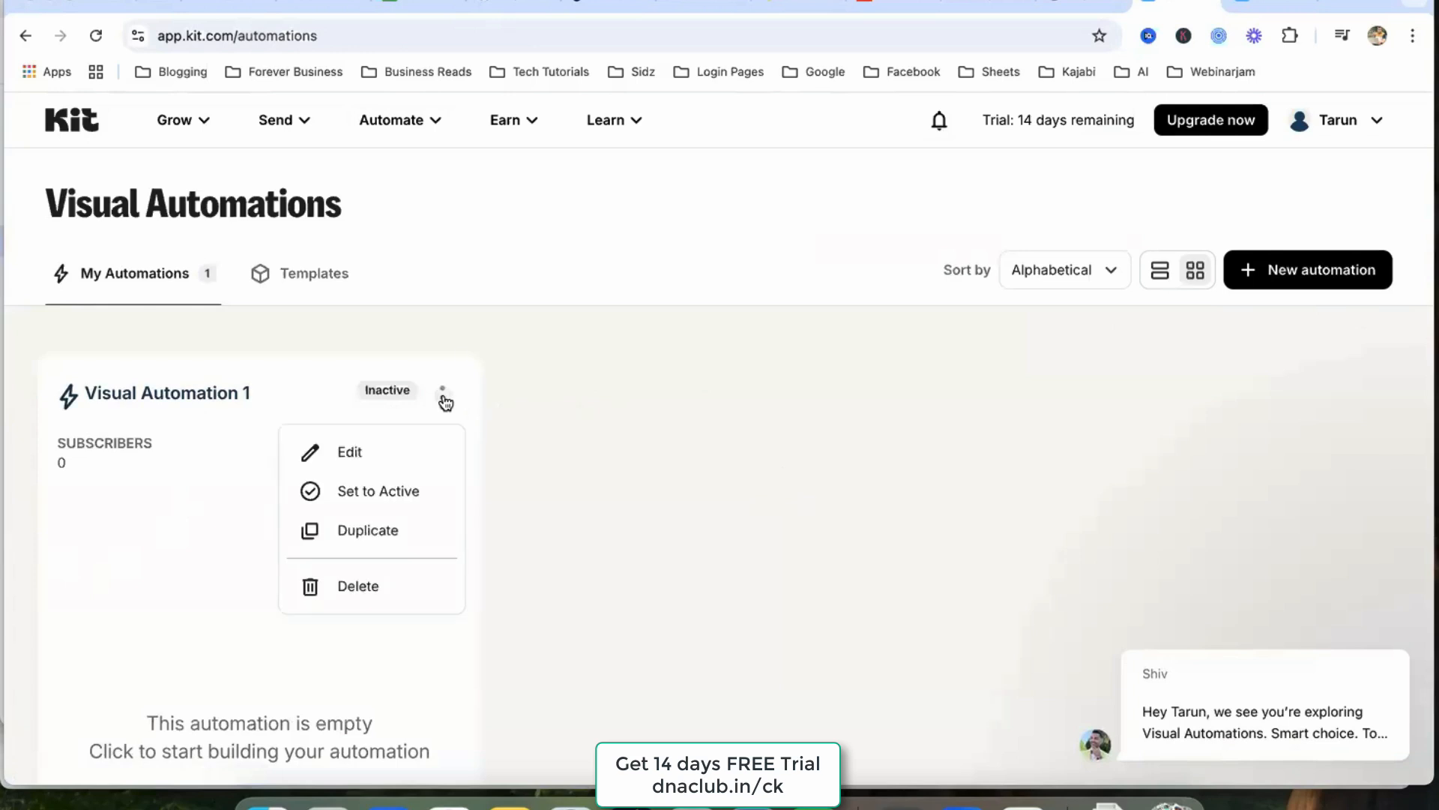
{"action": "left_click", "coordinate": [352, 456]}
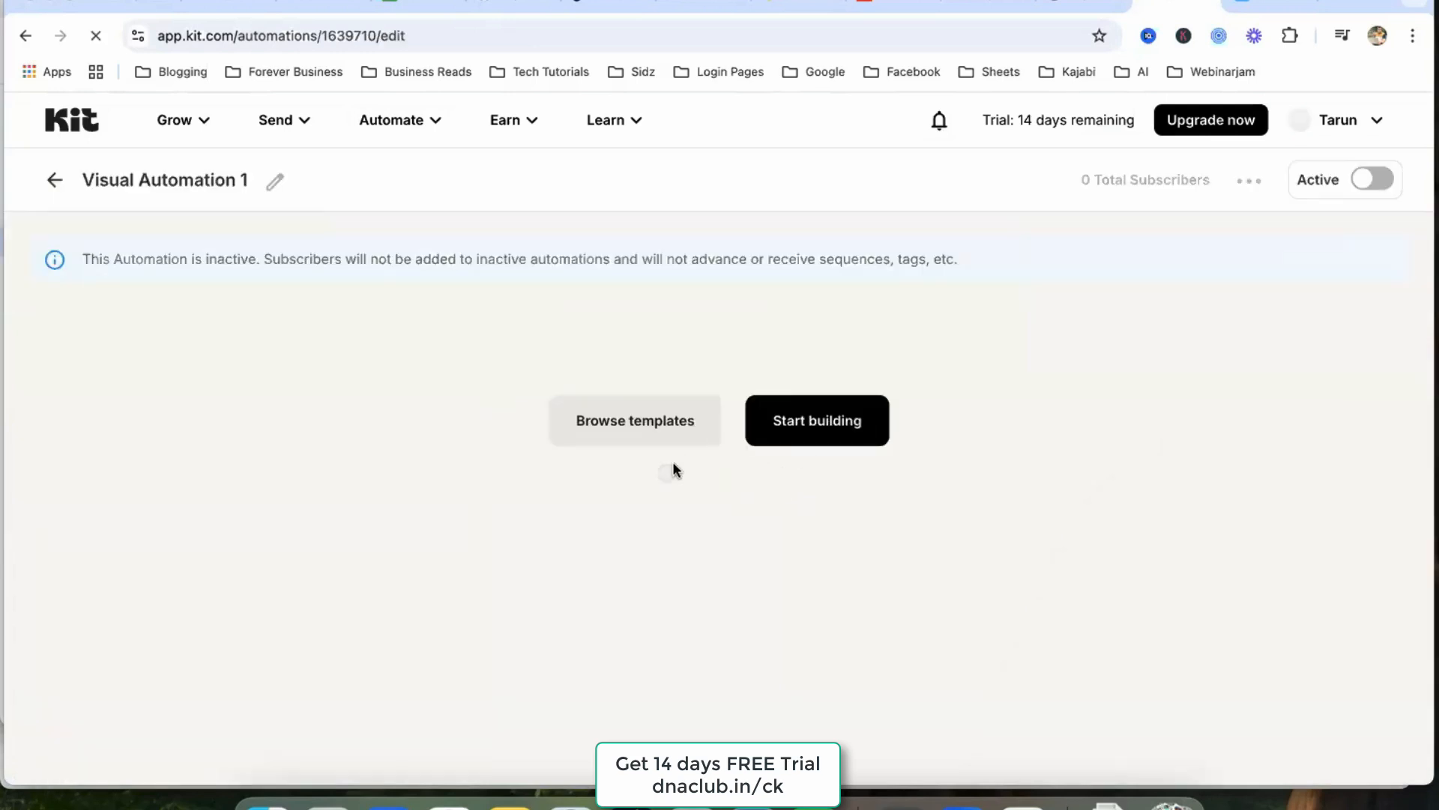
{"action": "left_click", "coordinate": [821, 418]}
{"action": "scroll", "coordinate": [745, 450], "scroll_direction": "down", "scroll_amount": 2}
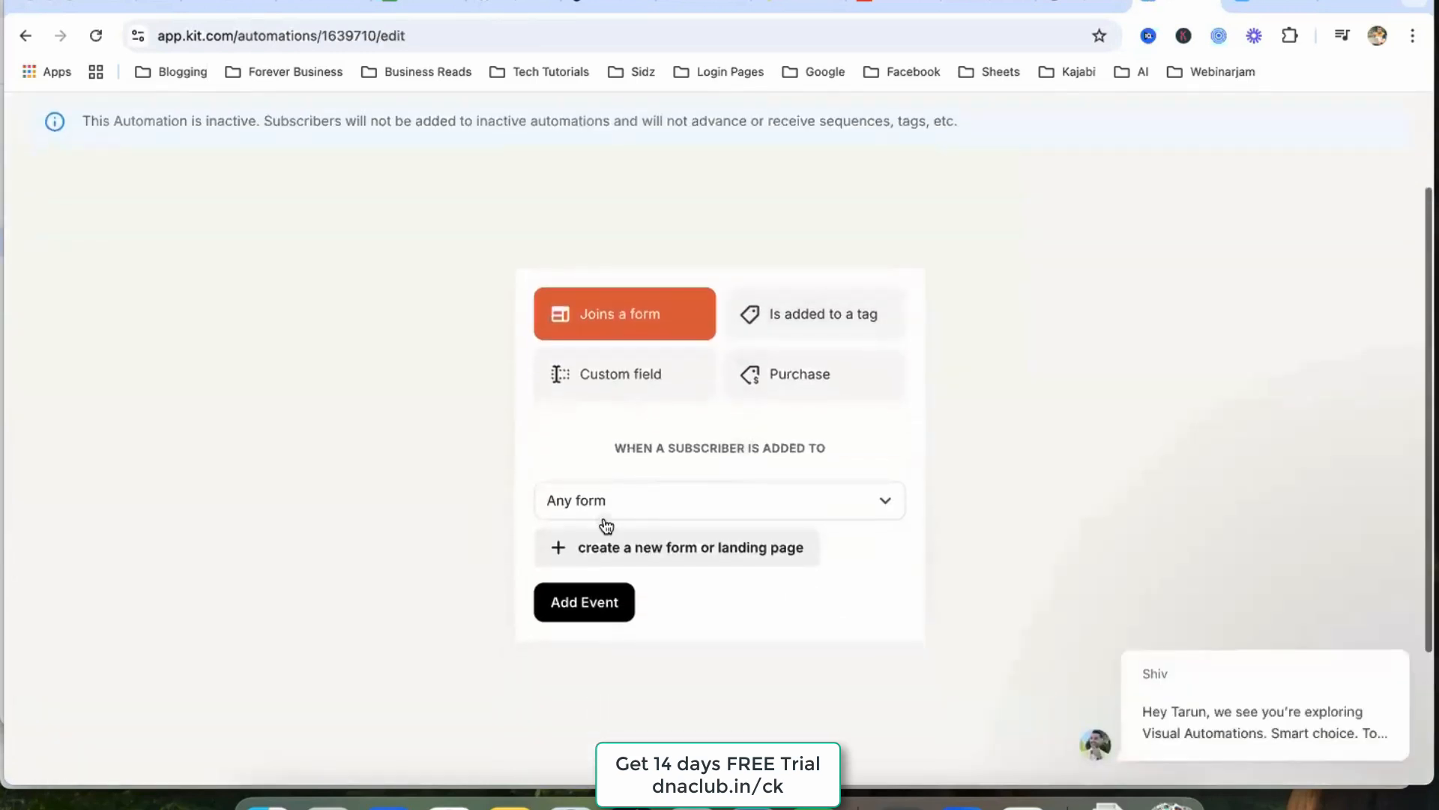
{"action": "left_click", "coordinate": [606, 545]}
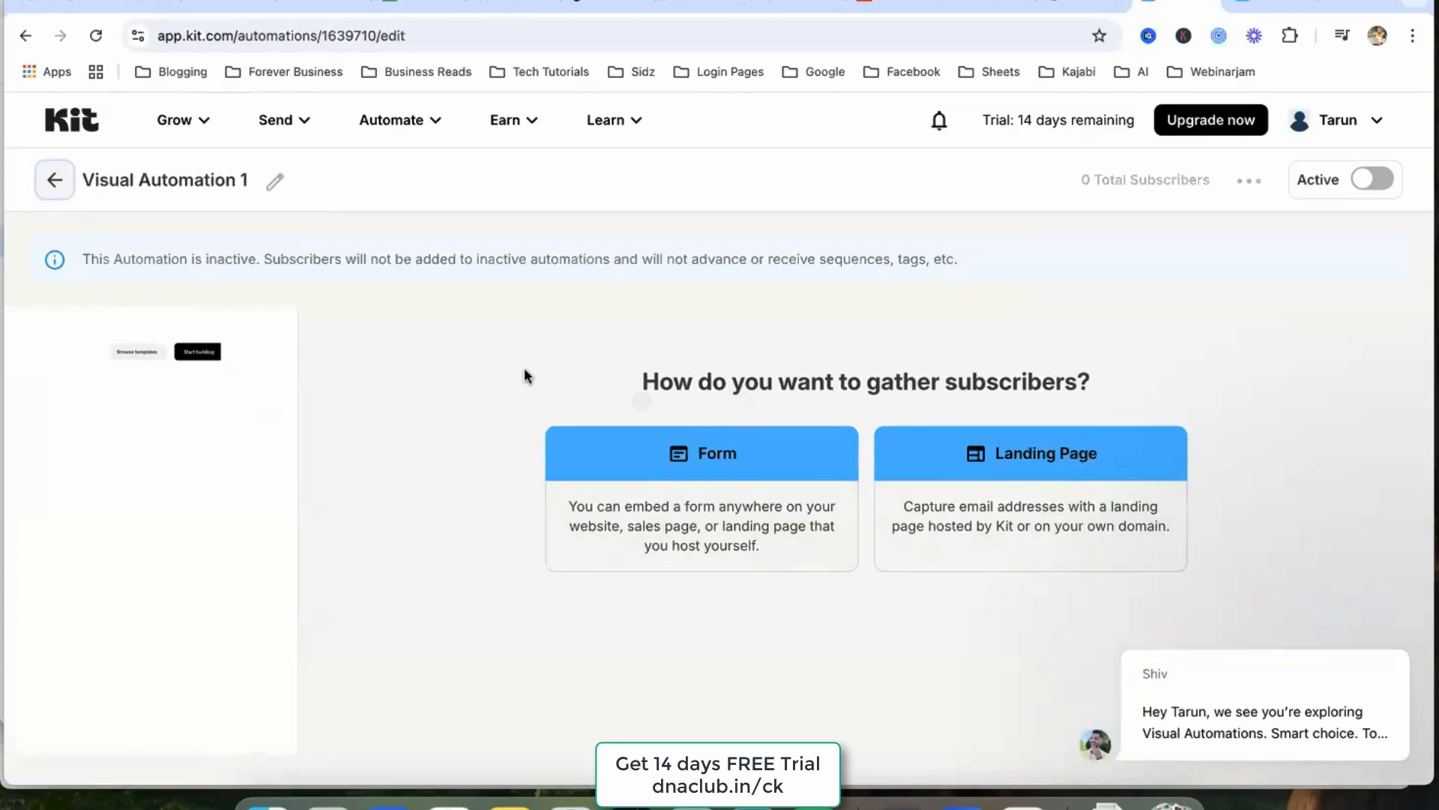
{"action": "left_click", "coordinate": [55, 180]}
{"action": "scroll", "coordinate": [720, 420], "scroll_direction": "down", "scroll_amount": 2}
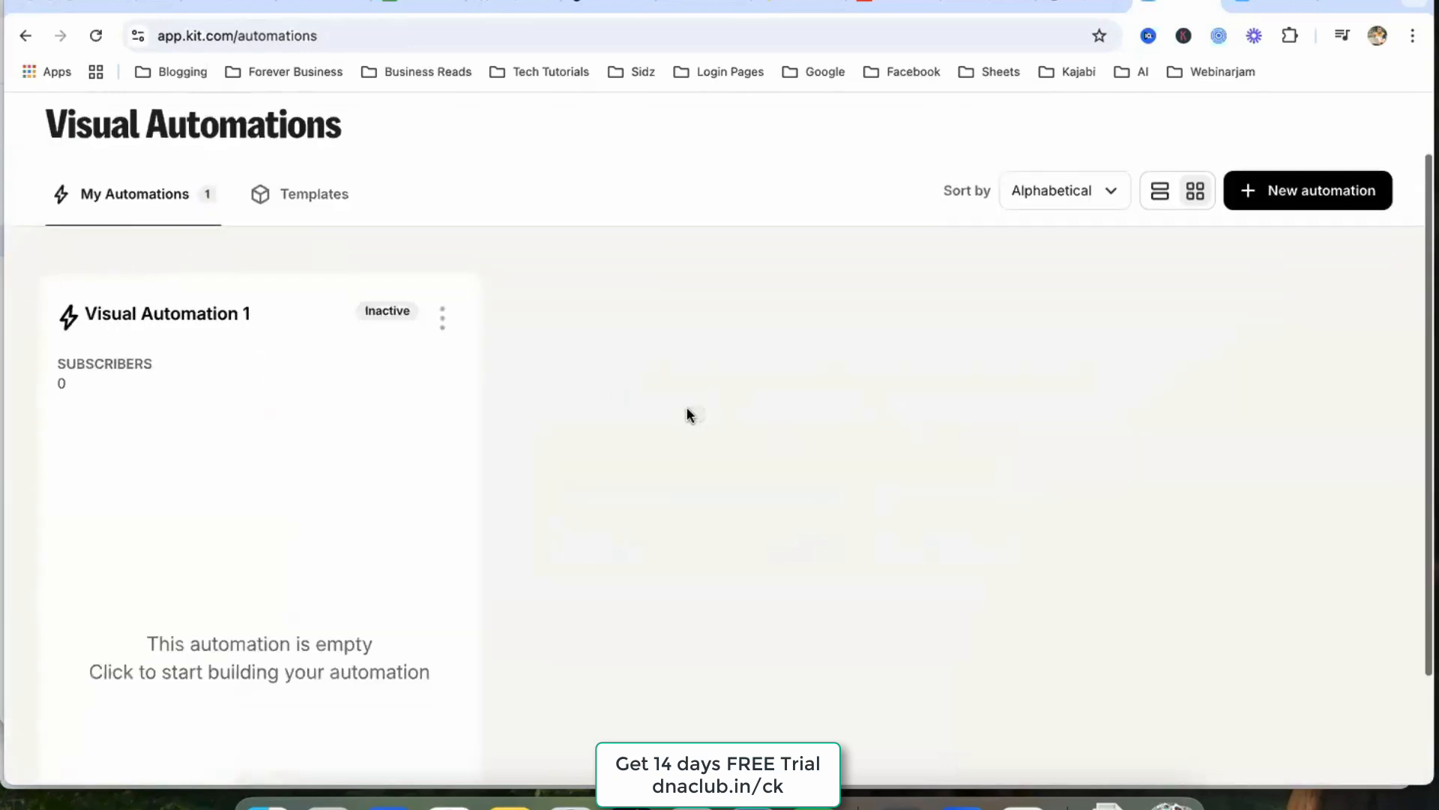
{"action": "left_click", "coordinate": [449, 311]}
{"action": "left_click", "coordinate": [368, 369]}
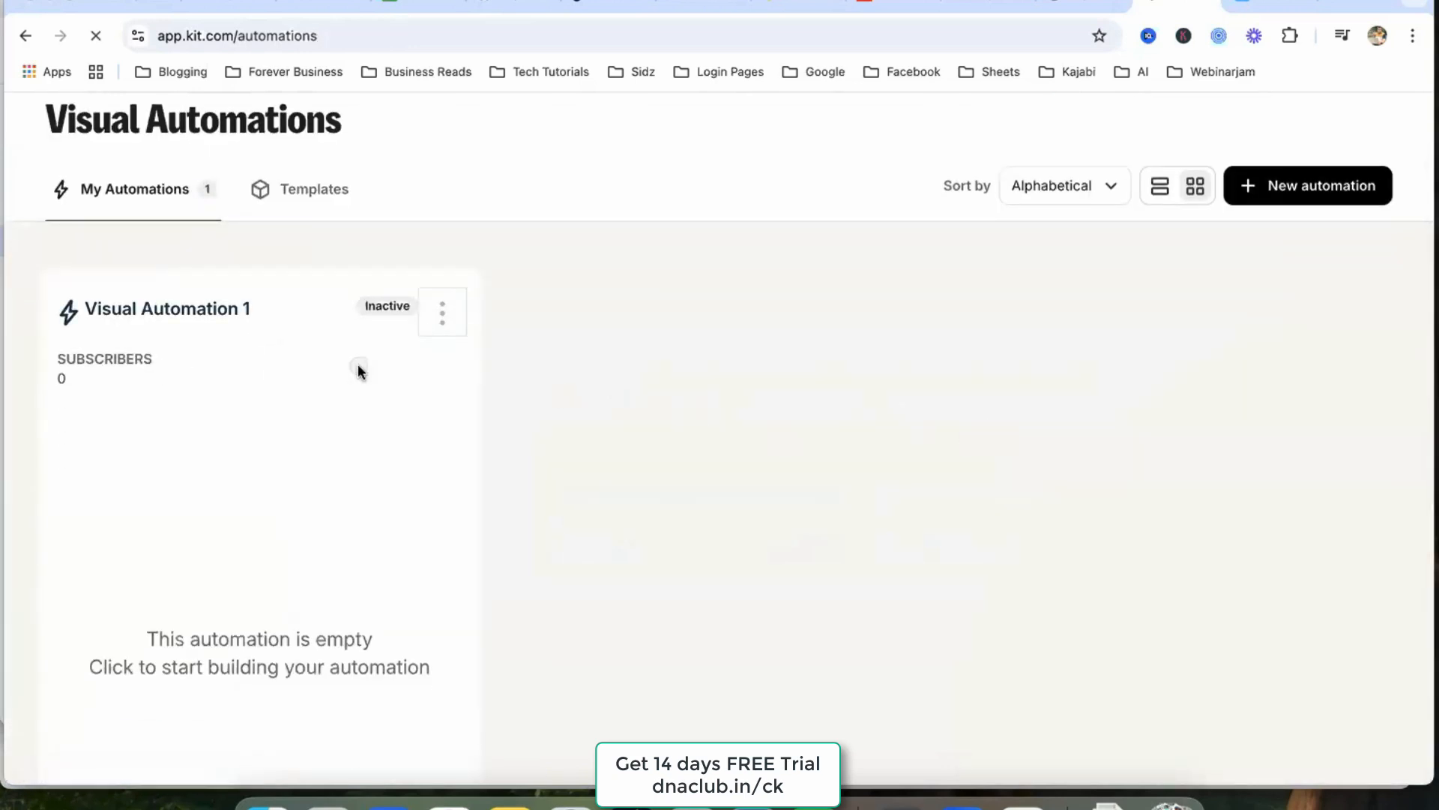
- Start building the automation with a "Joins a form" event triggered by the Abbey landing page
{"action": "left_click", "coordinate": [810, 425]}
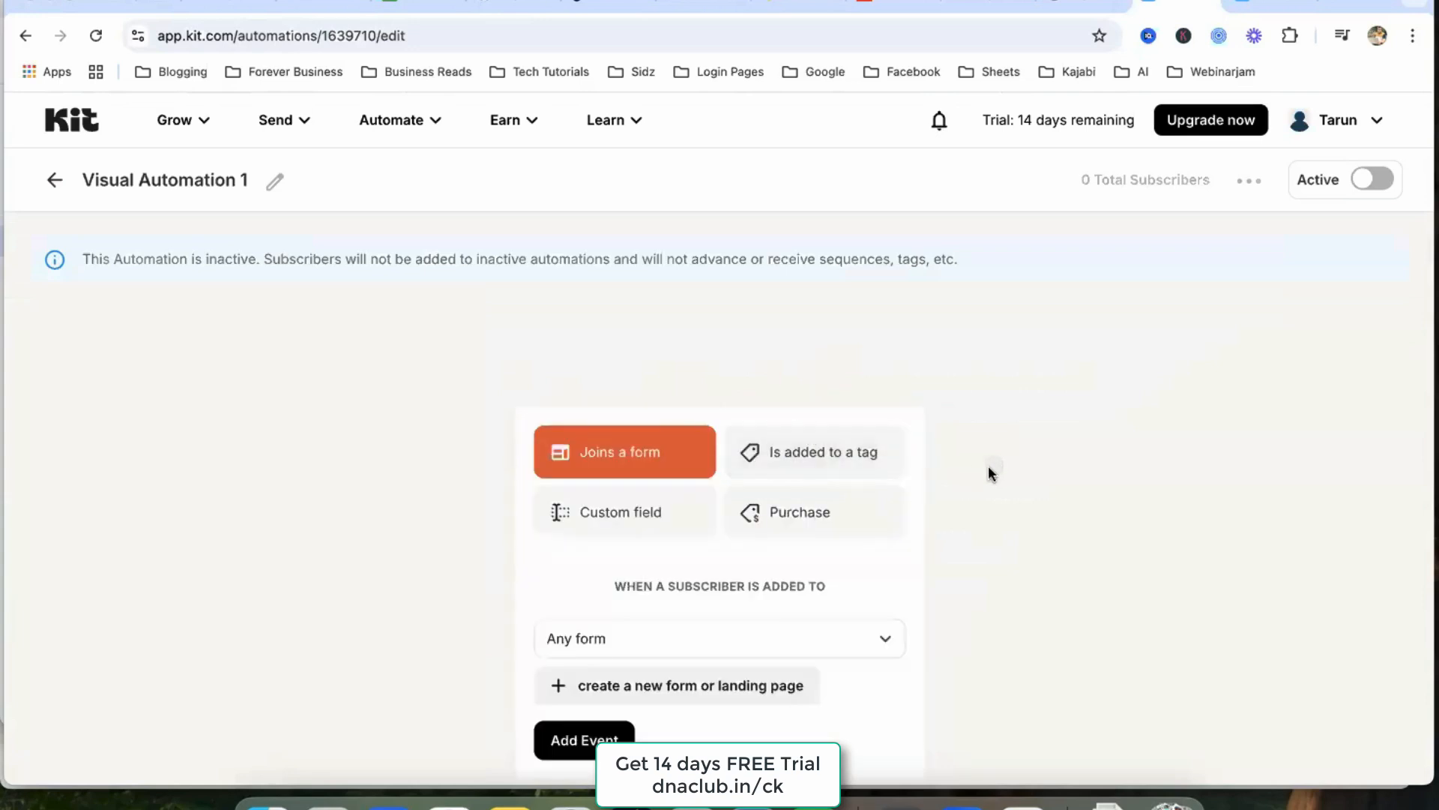
{"action": "scroll", "coordinate": [945, 479], "scroll_direction": "down", "scroll_amount": 2}
{"action": "left_click", "coordinate": [616, 491]}
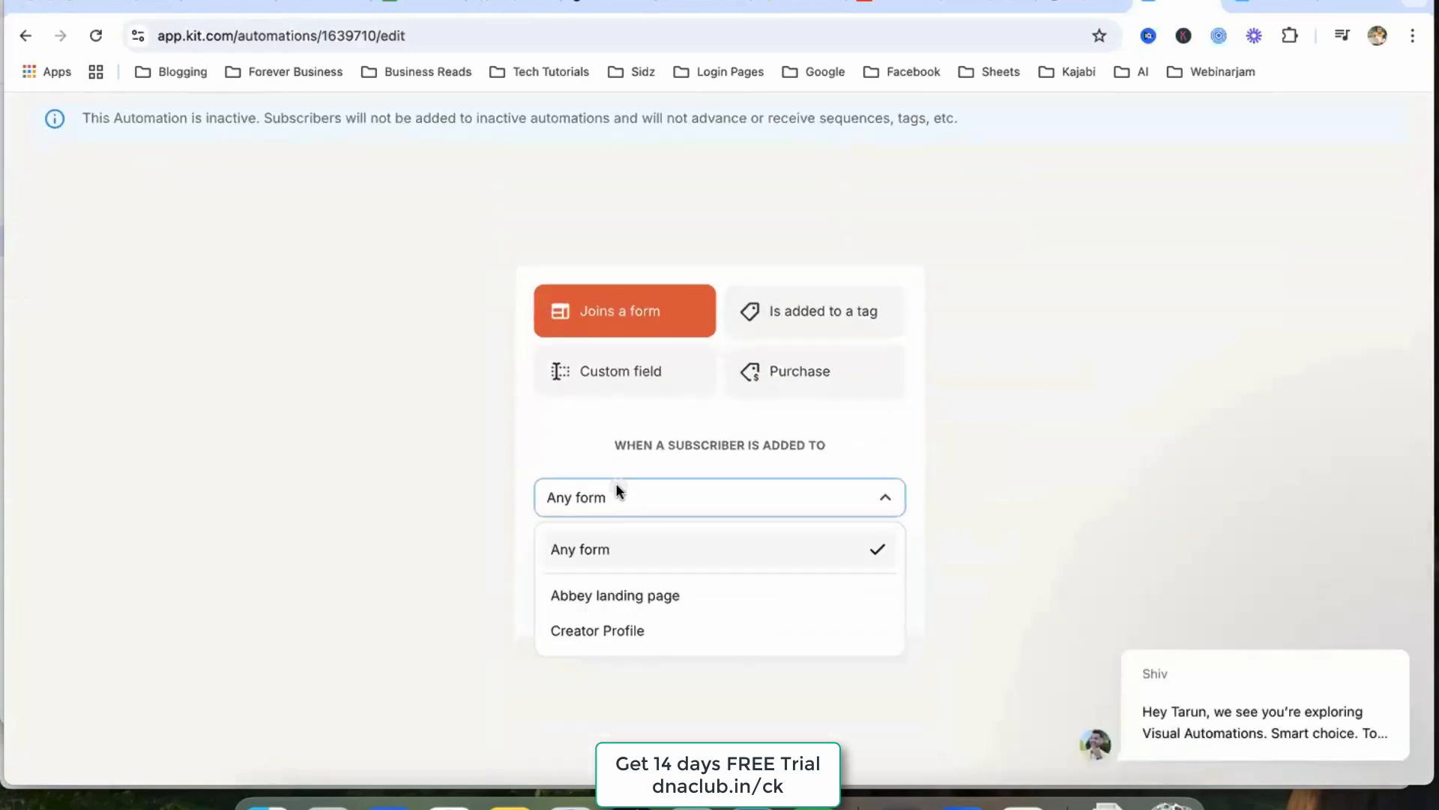
{"action": "left_click", "coordinate": [623, 598]}
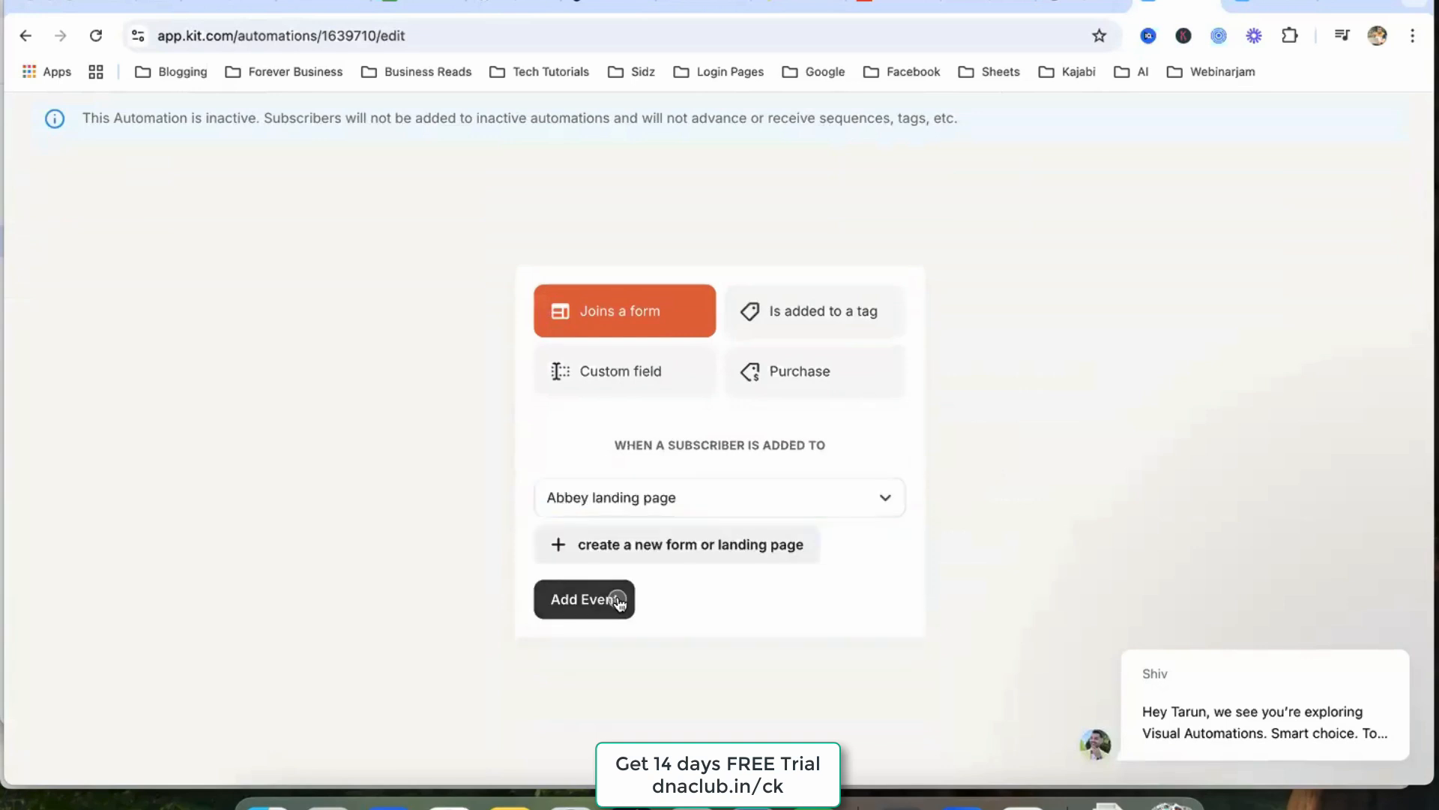
{"action": "scroll", "coordinate": [654, 513], "scroll_direction": "down", "scroll_amount": 1}
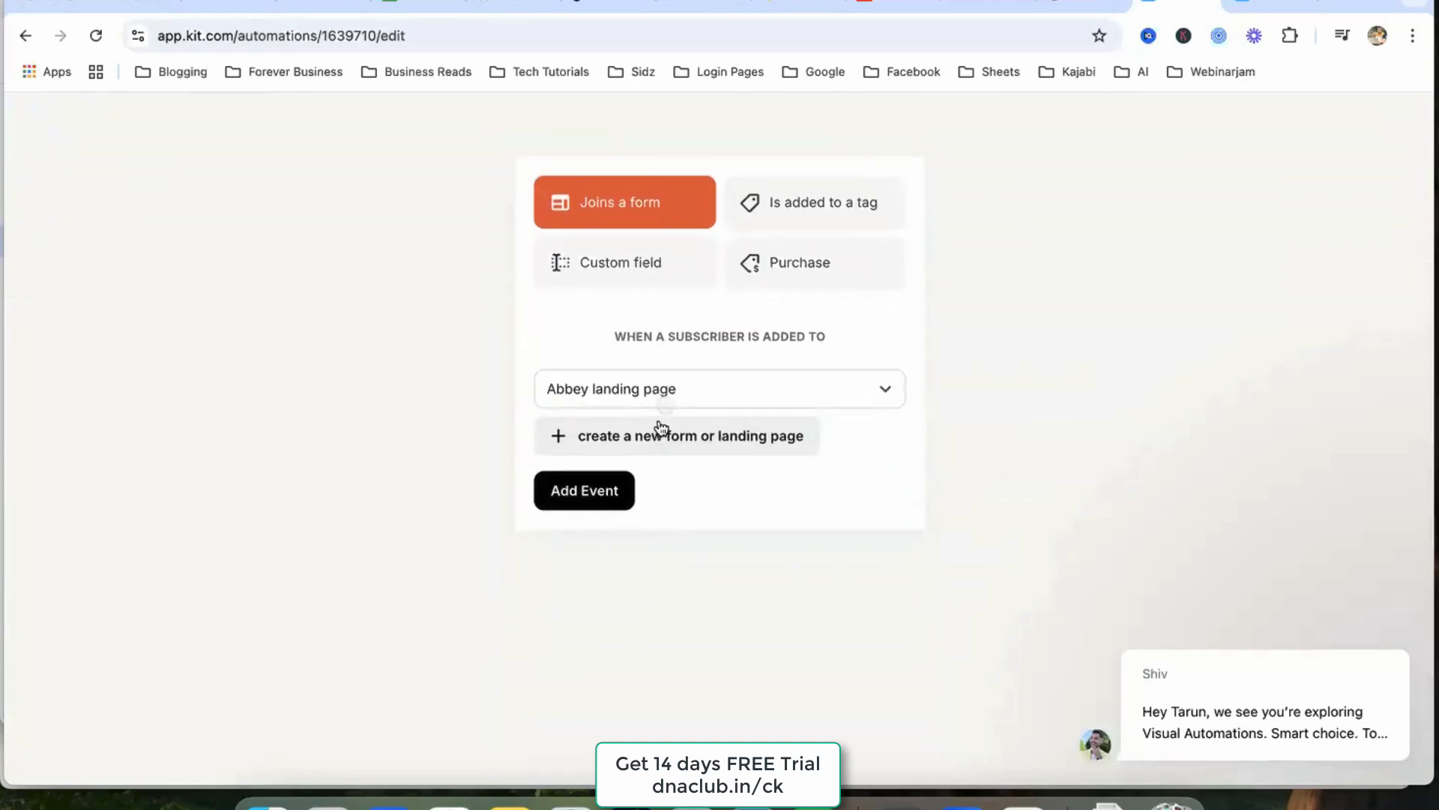
{"action": "left_click", "coordinate": [591, 492]}
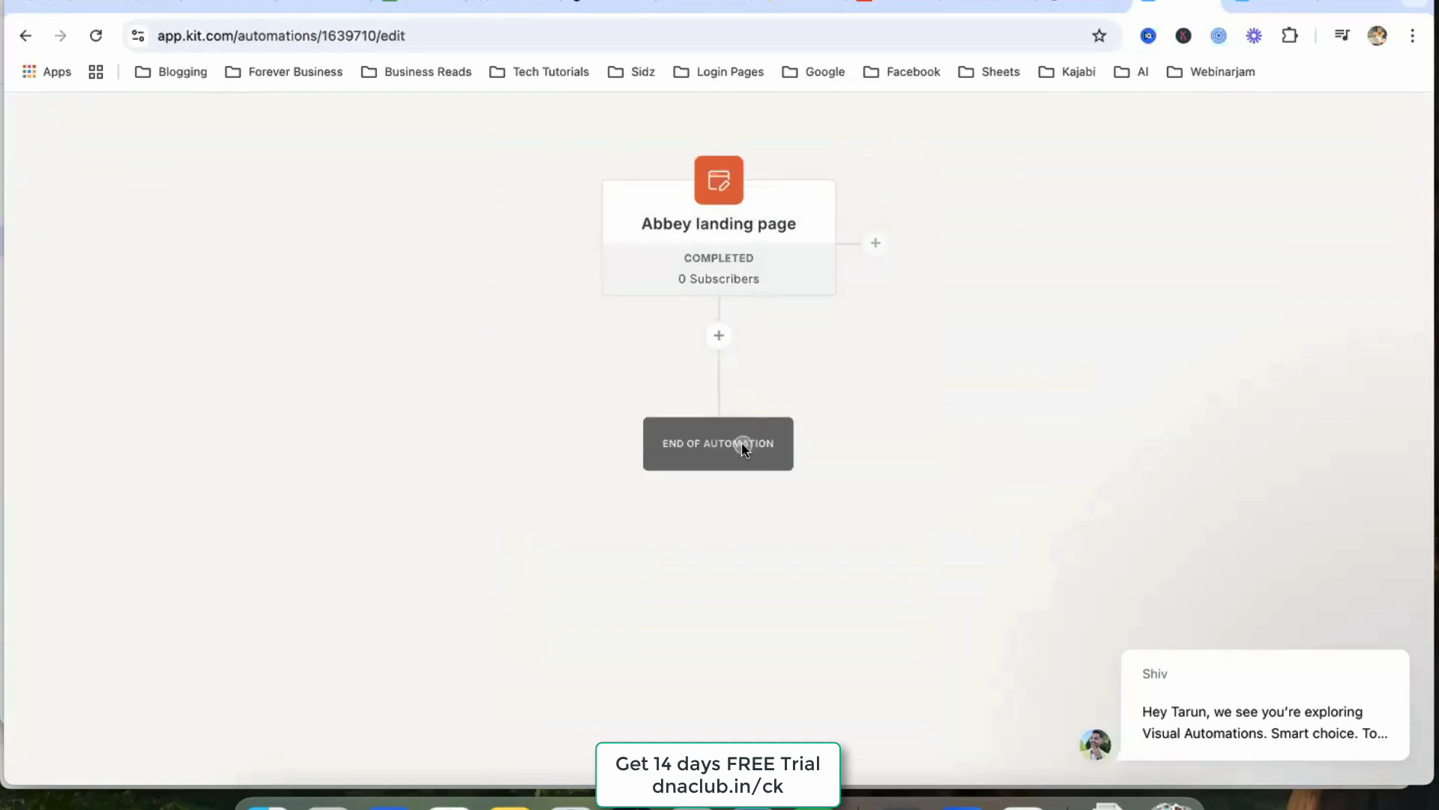
- Add an email sequence action below the Abbey landing page event that adds subscribers to the After Opt-in sequence
{"action": "left_click", "coordinate": [719, 335]}
{"action": "scroll", "coordinate": [772, 412], "scroll_direction": "down", "scroll_amount": 2}
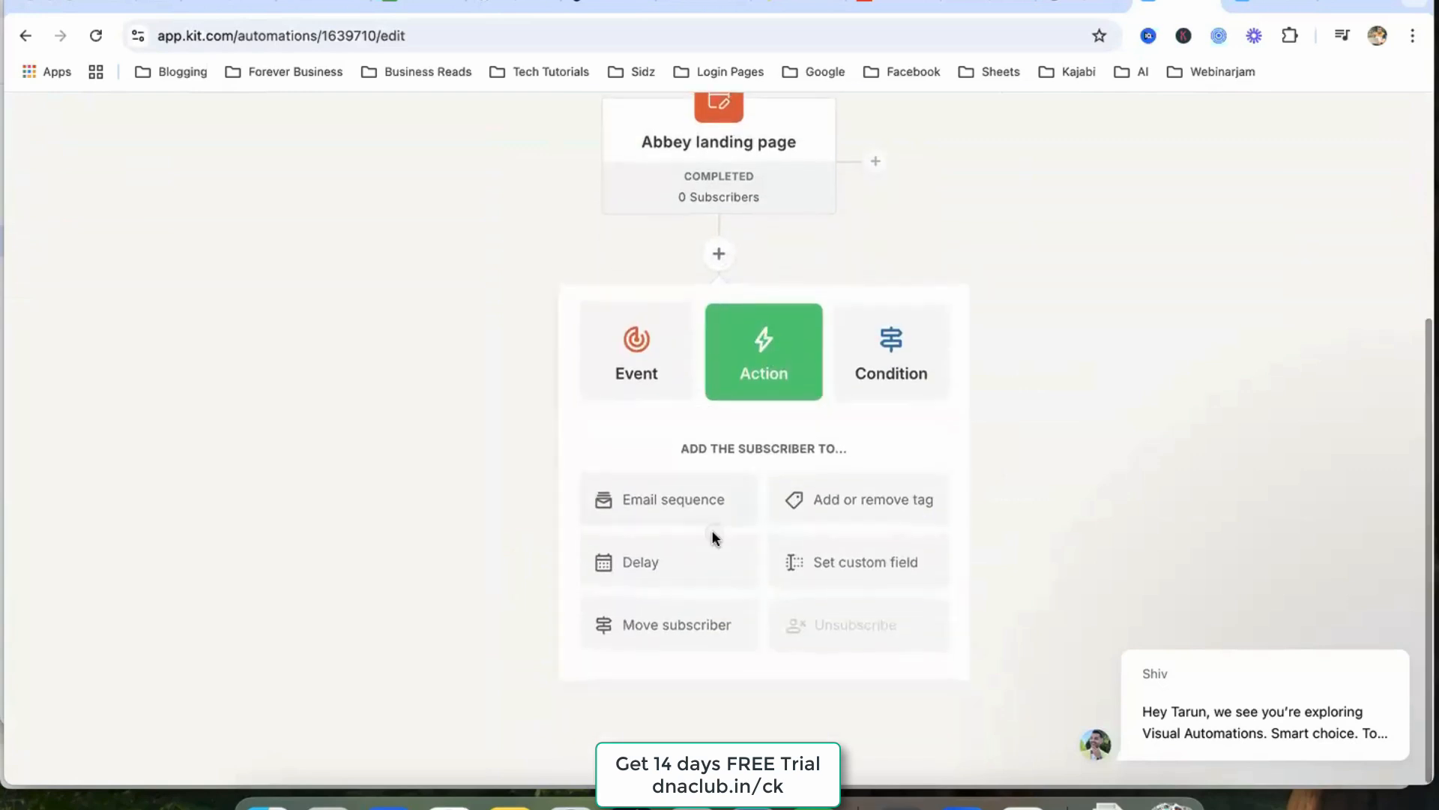
{"action": "scroll", "coordinate": [700, 210], "scroll_direction": "up", "scroll_amount": 2}
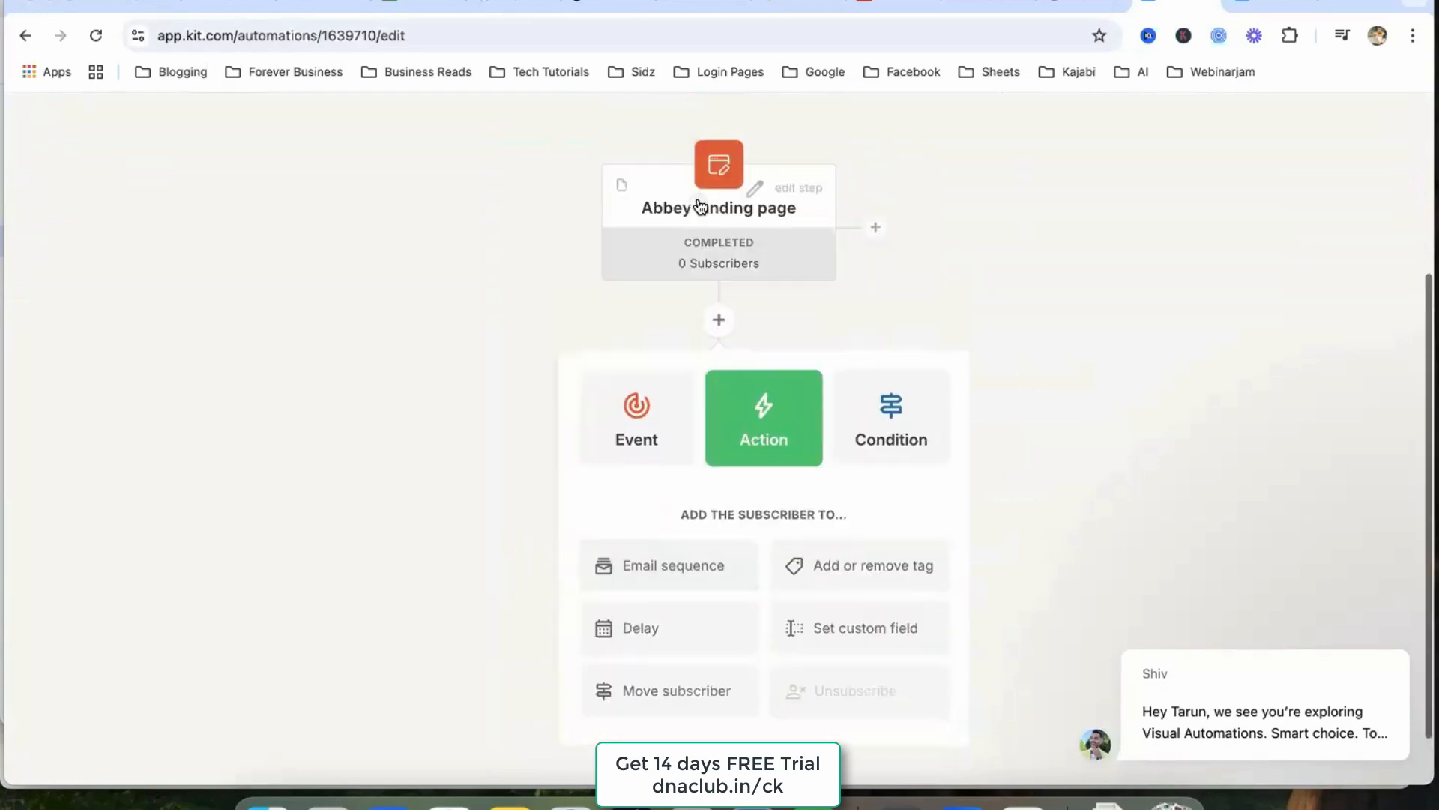
{"action": "scroll", "coordinate": [729, 518], "scroll_direction": "down", "scroll_amount": 2}
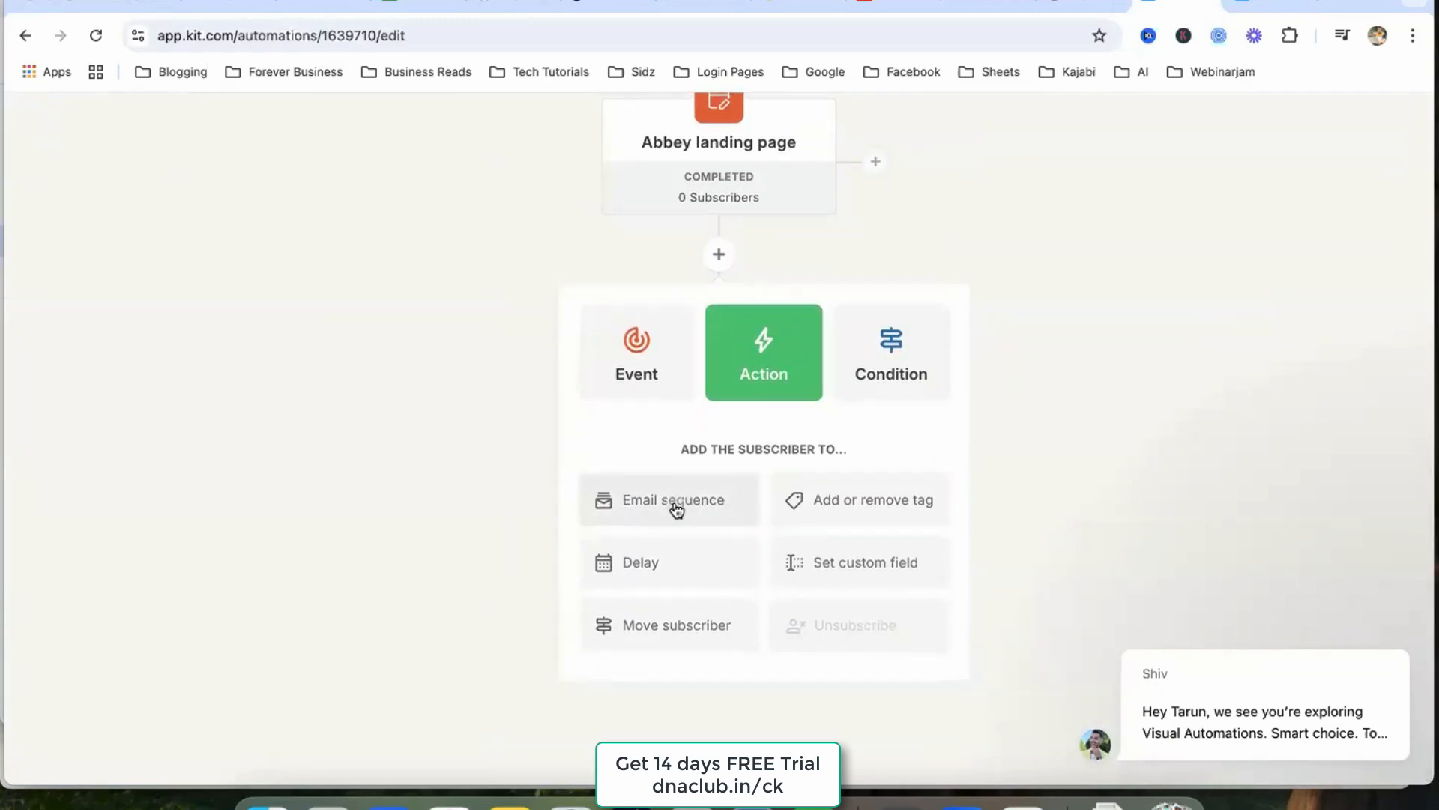
{"action": "left_click_drag", "start_coordinate": [712, 449], "coordinate": [793, 448]}
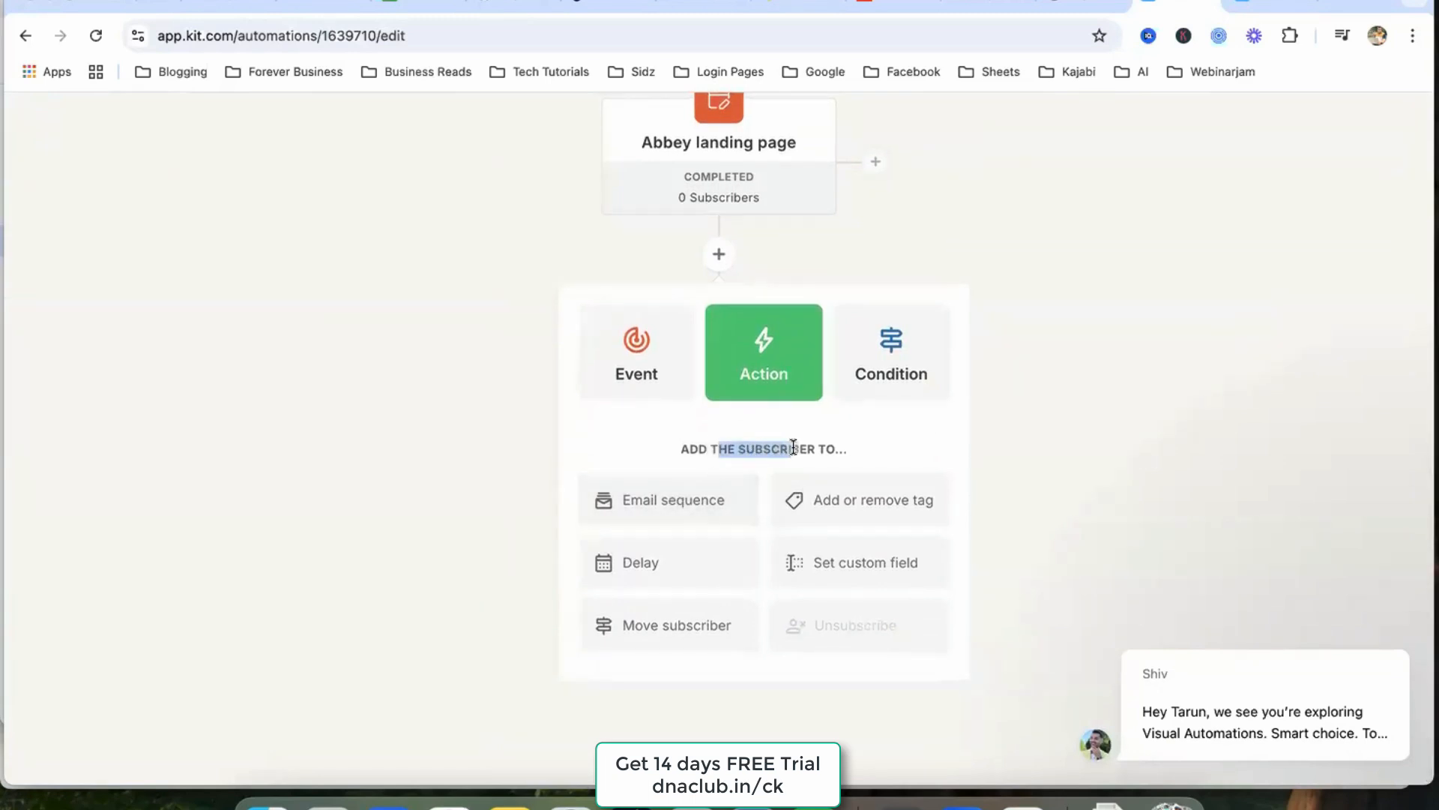
{"action": "left_click", "coordinate": [657, 515]}
{"action": "left_click", "coordinate": [700, 501]}
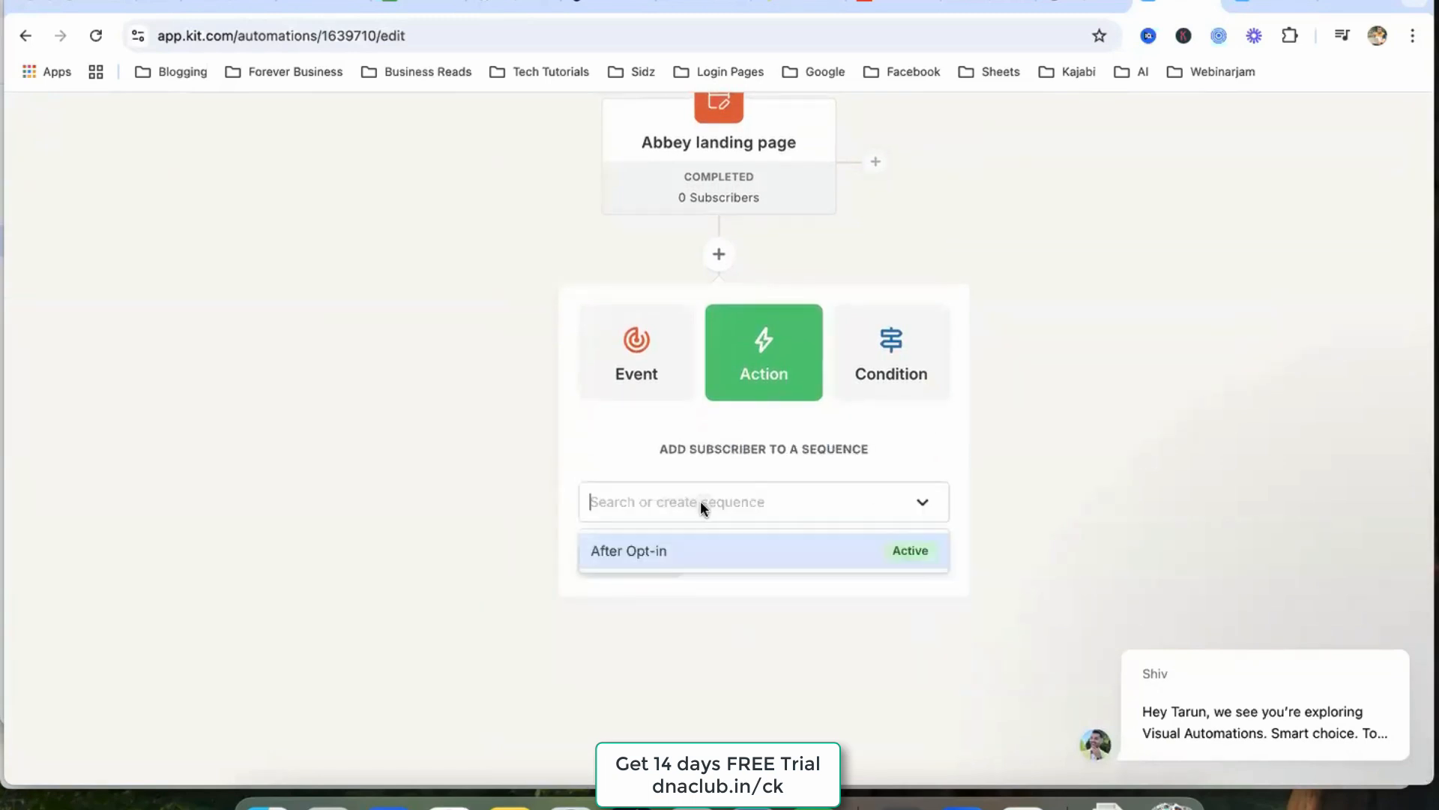
{"action": "left_click", "coordinate": [644, 550]}
{"action": "scroll", "coordinate": [744, 479], "scroll_direction": "up", "scroll_amount": 2}
{"action": "scroll", "coordinate": [725, 380], "scroll_direction": "up", "scroll_amount": 4}
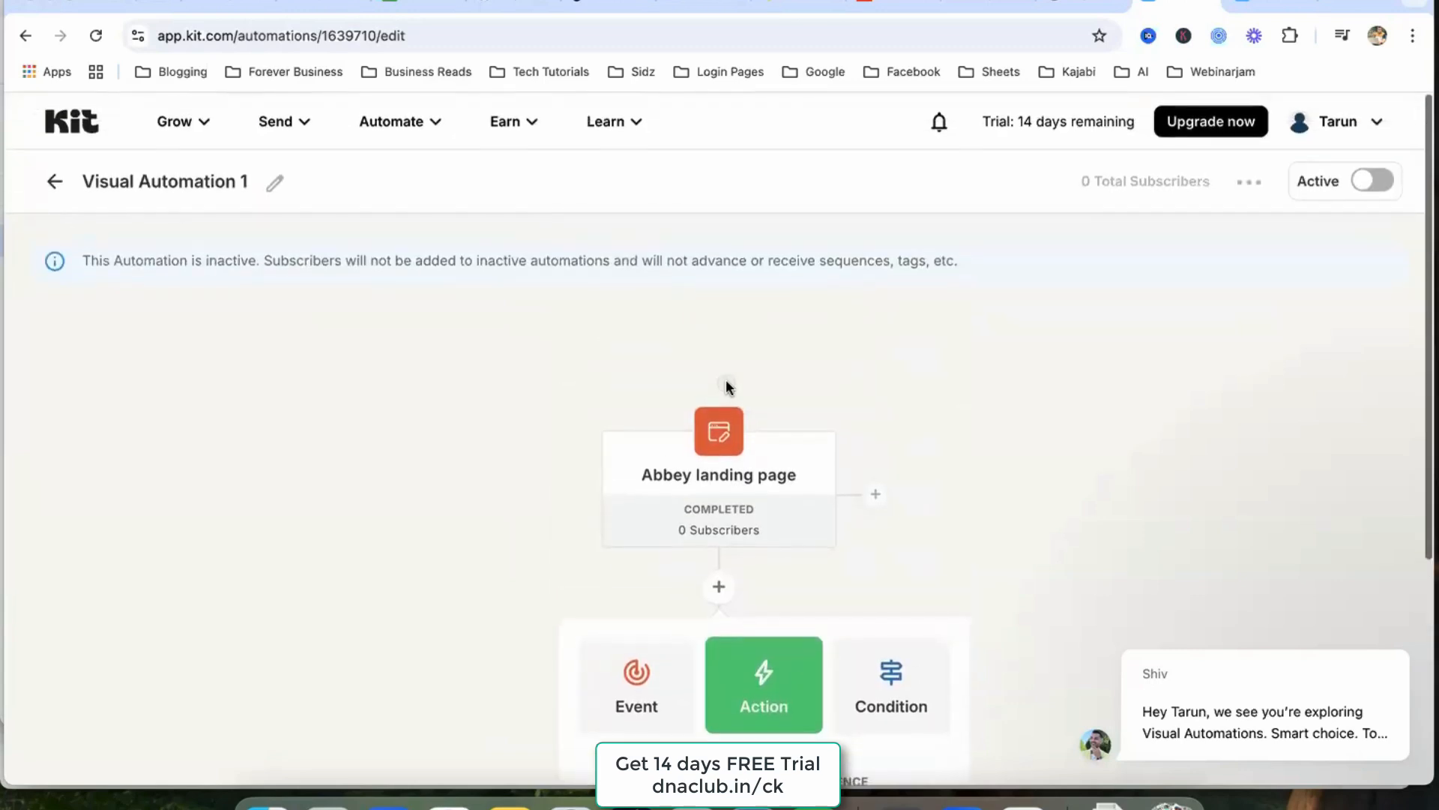
{"action": "scroll", "coordinate": [764, 412], "scroll_direction": "down", "scroll_amount": 1}
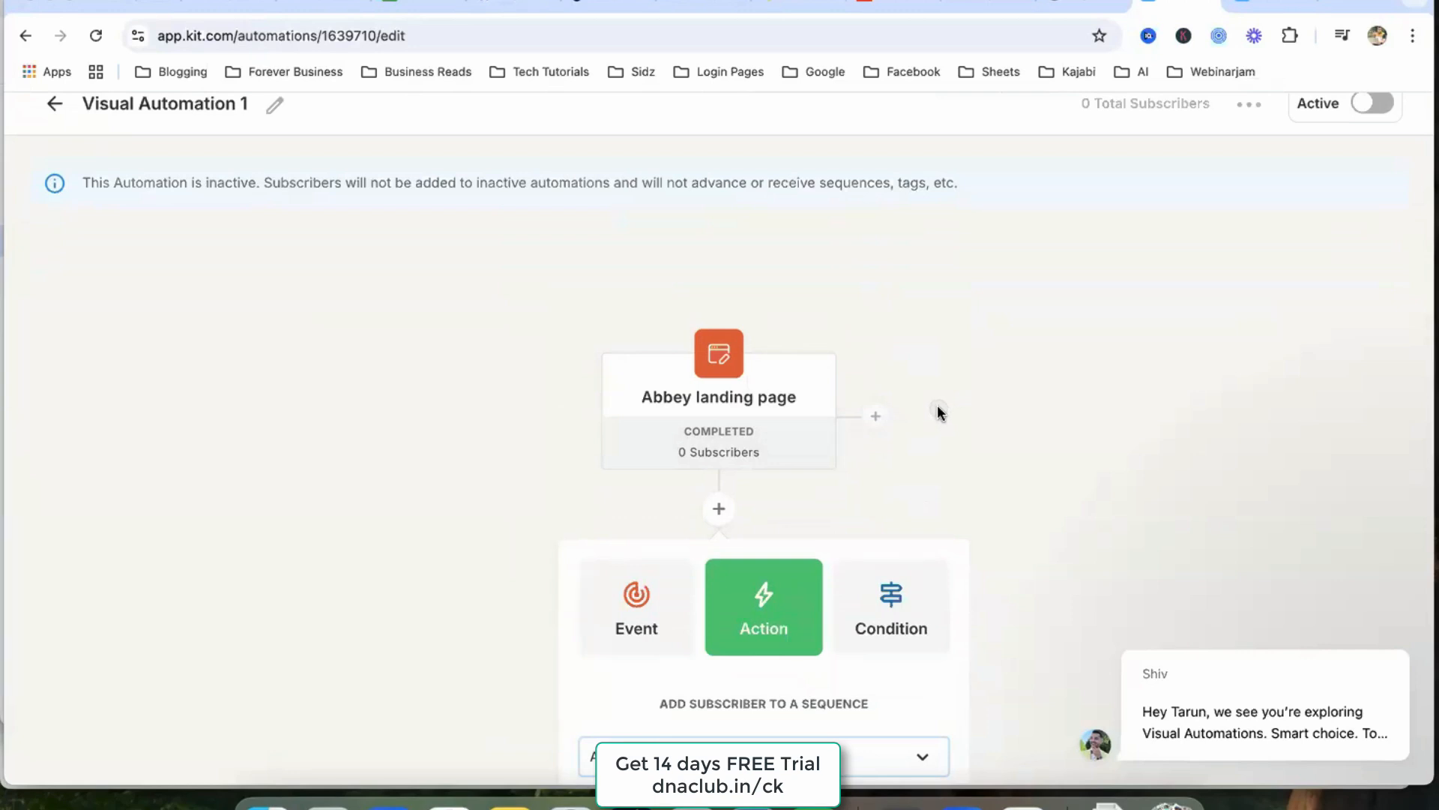
{"action": "scroll", "coordinate": [861, 505], "scroll_direction": "down", "scroll_amount": 3}
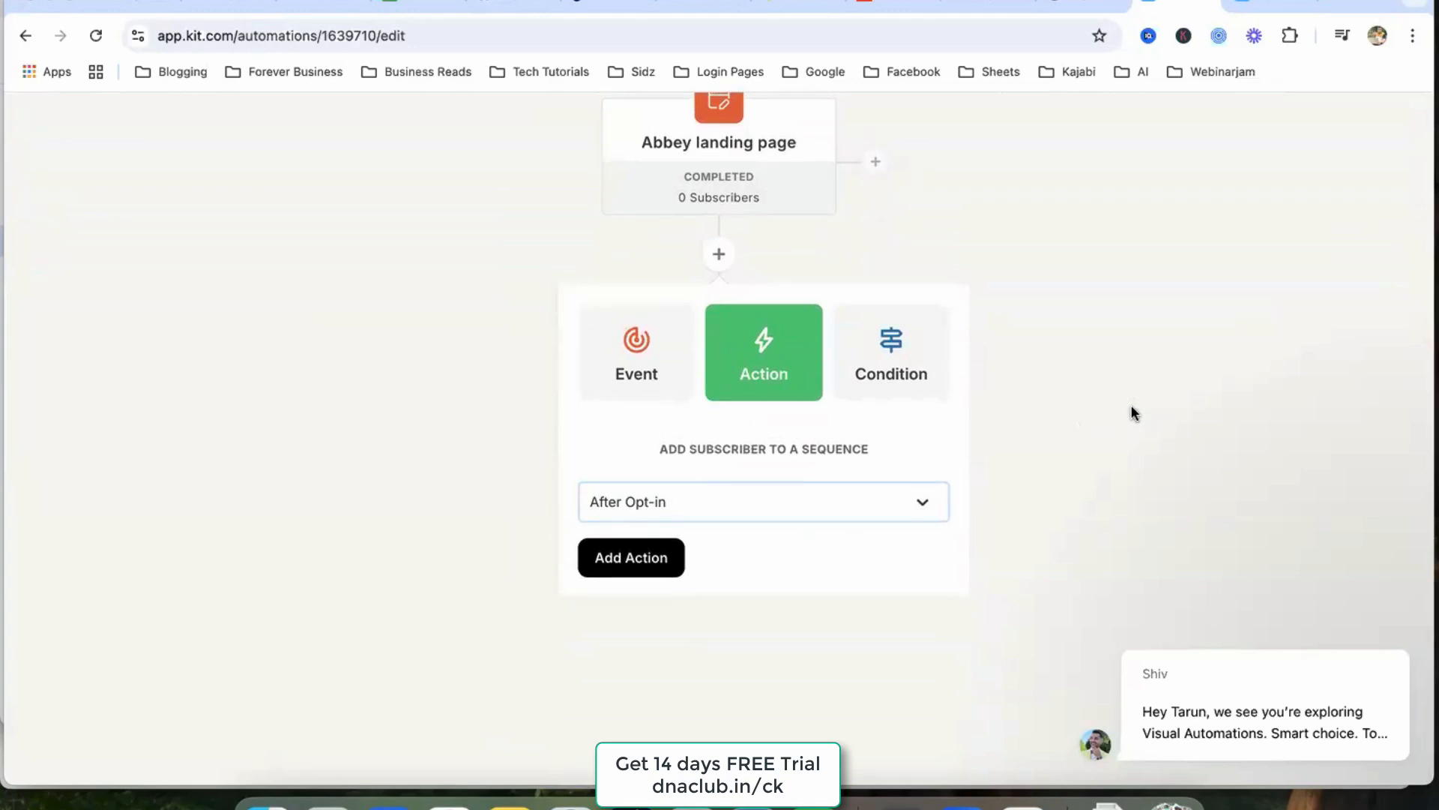
{"action": "left_click", "coordinate": [675, 558]}
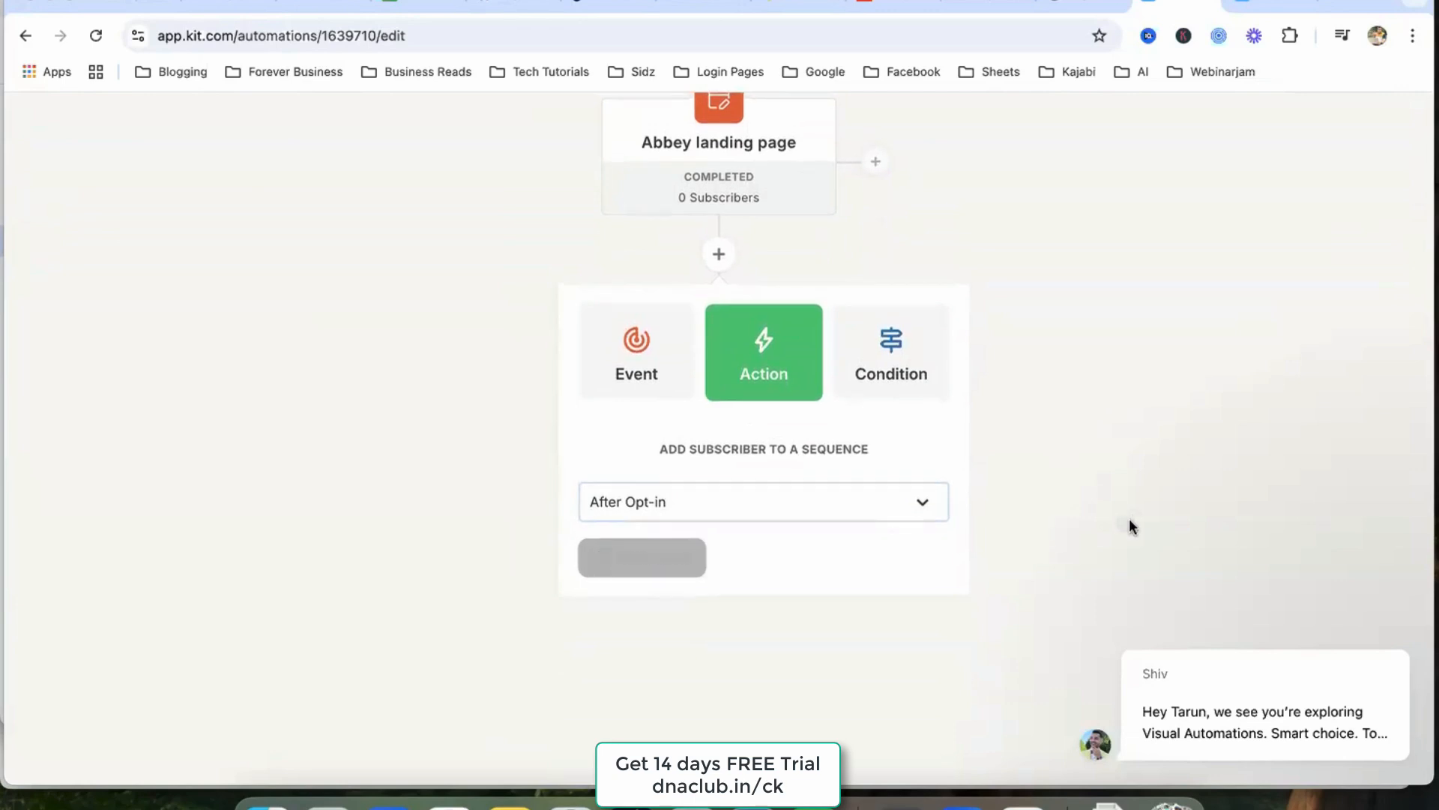
- Activate Visual Automation 1, dismissing the publication notice, and return to the list of visual automations
{"action": "scroll", "coordinate": [1100, 488], "scroll_direction": "up", "scroll_amount": 4}
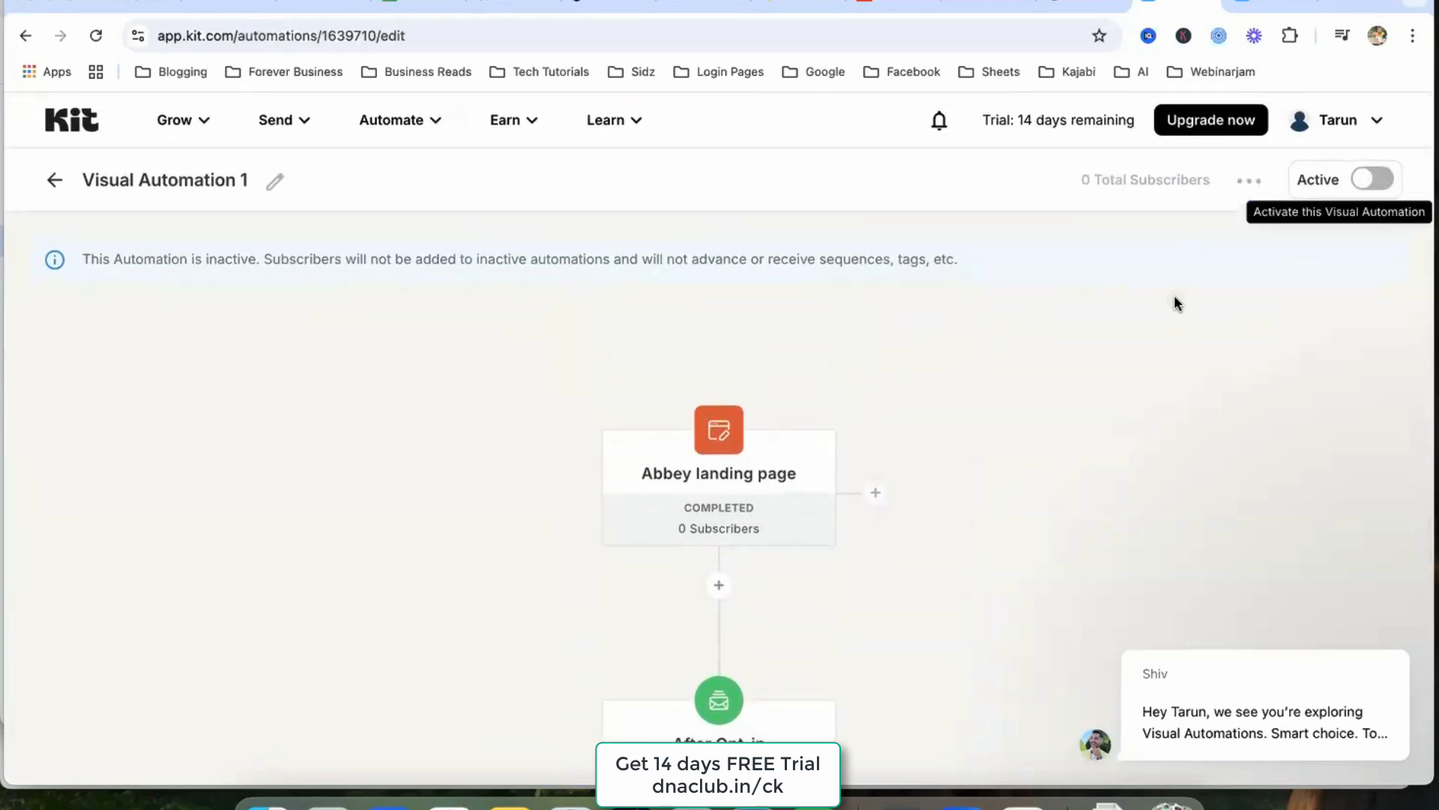
{"action": "left_click_drag", "start_coordinate": [1231, 299], "coordinate": [1273, 223]}
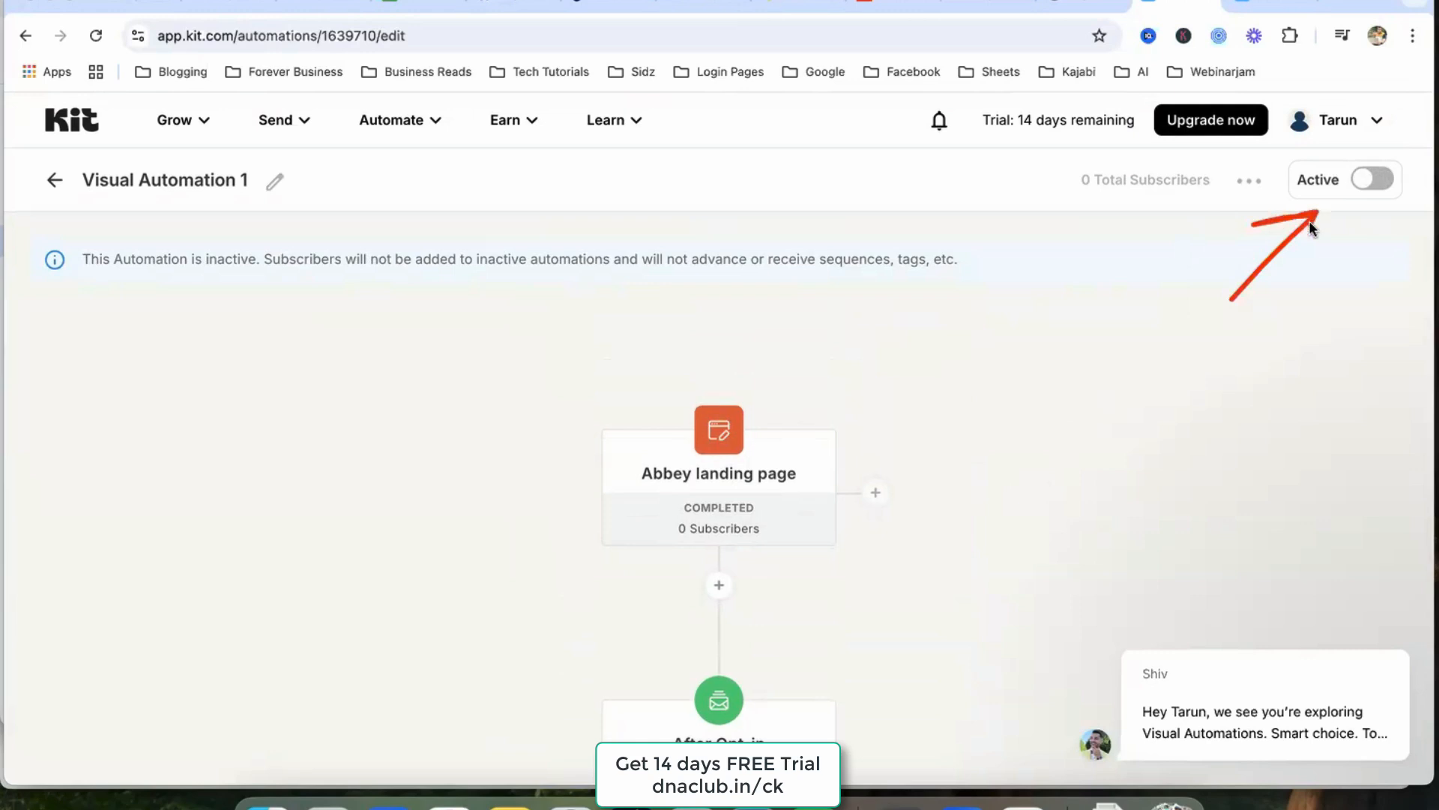
{"action": "left_click", "coordinate": [1388, 189]}
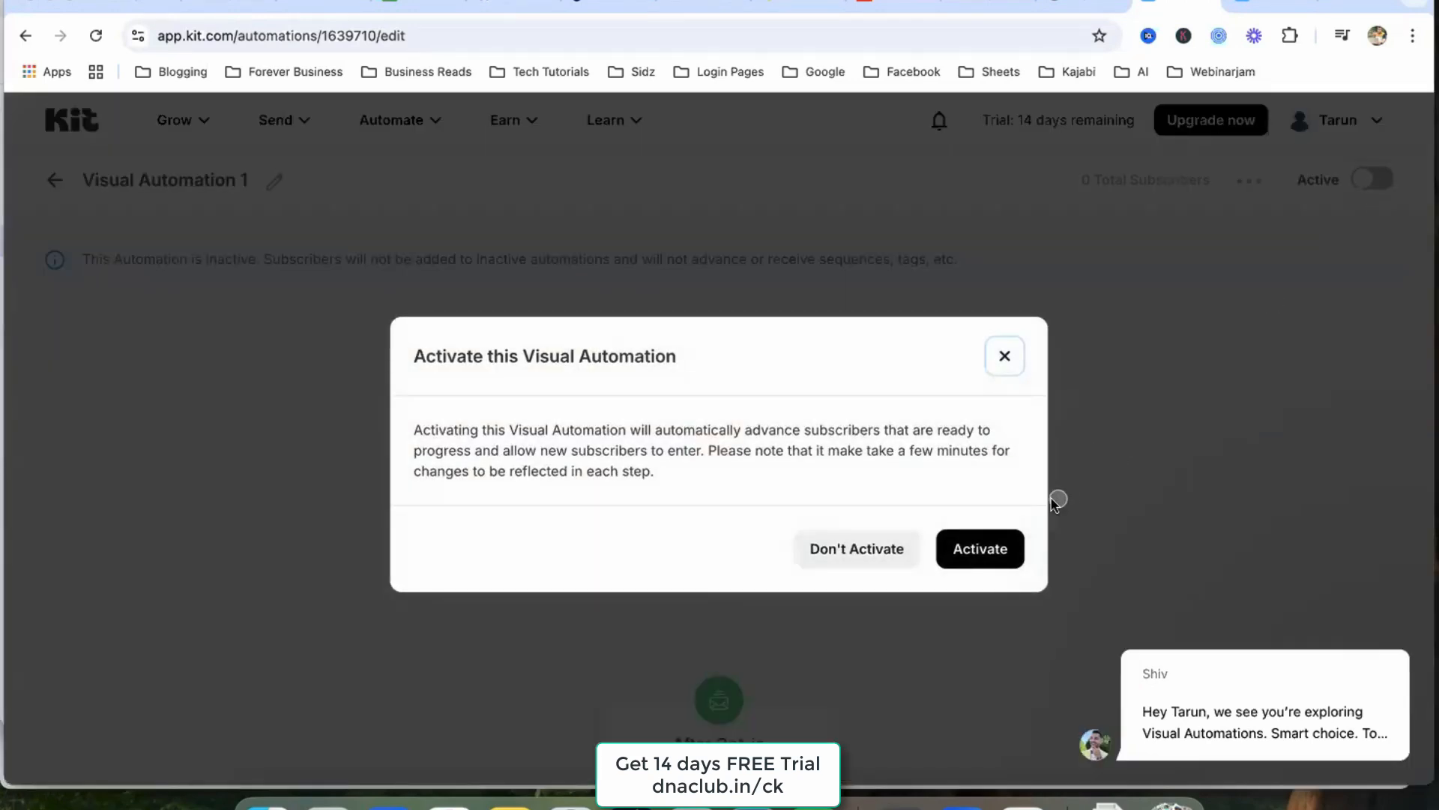
{"action": "left_click", "coordinate": [979, 560]}
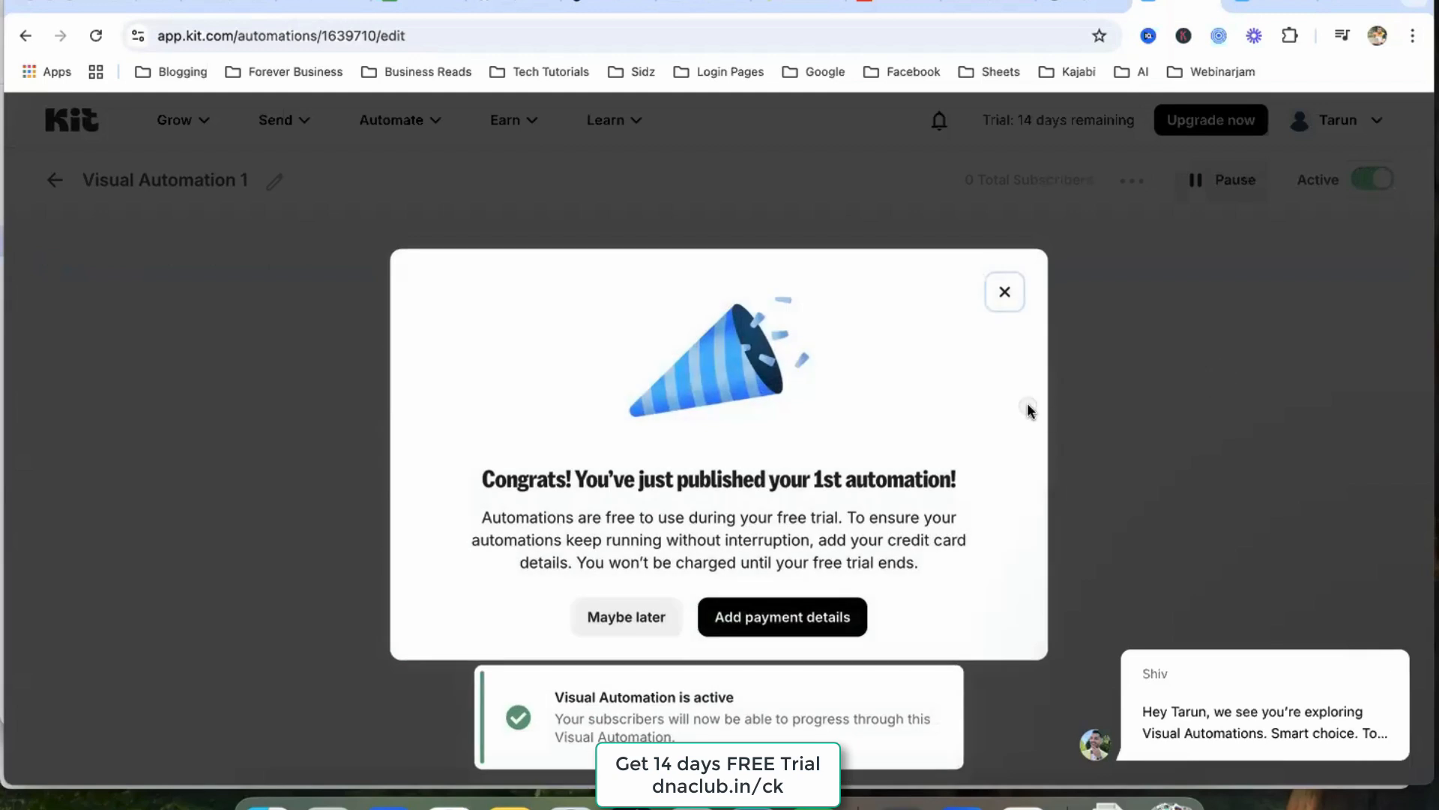
{"action": "left_click", "coordinate": [1005, 296]}
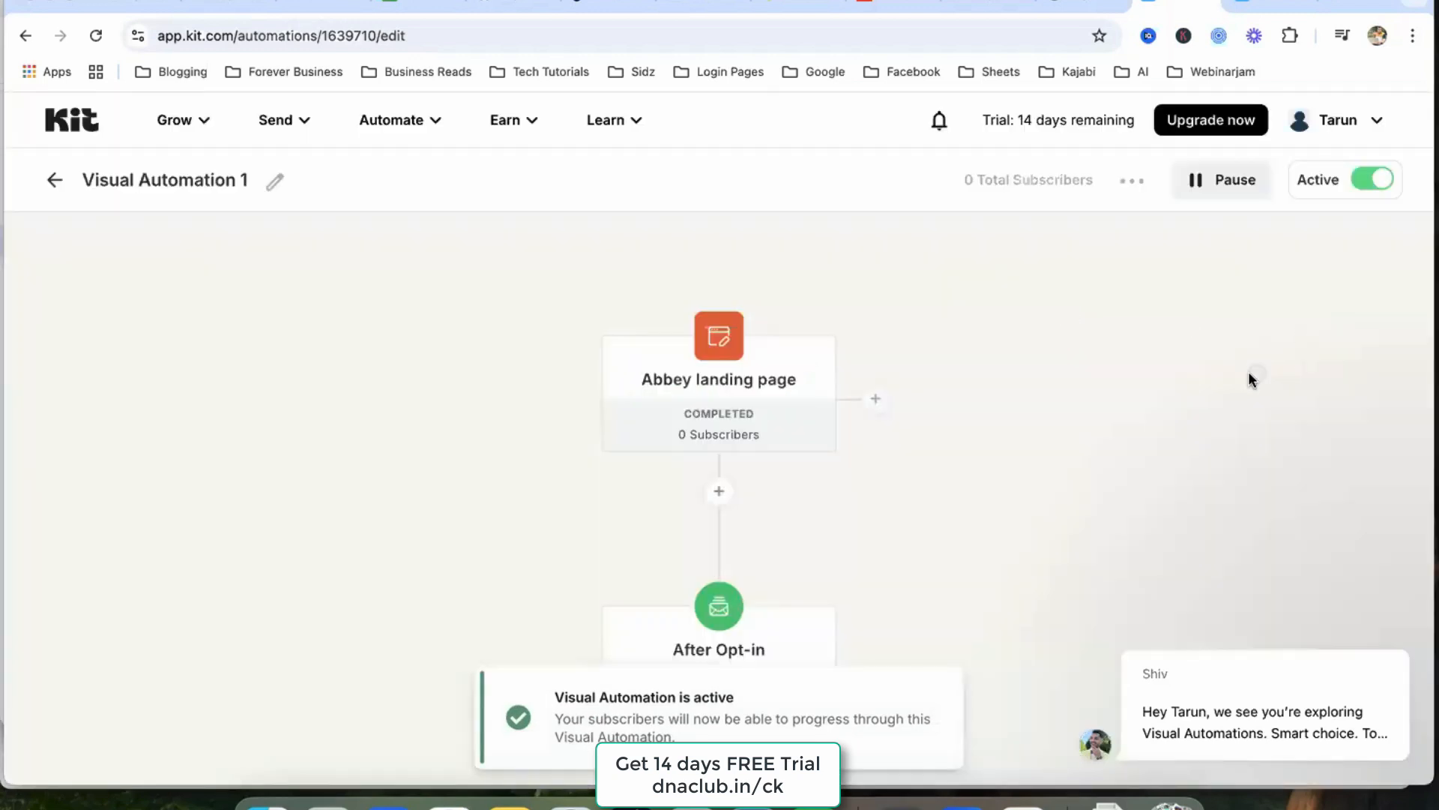
{"action": "left_click", "coordinate": [54, 179]}
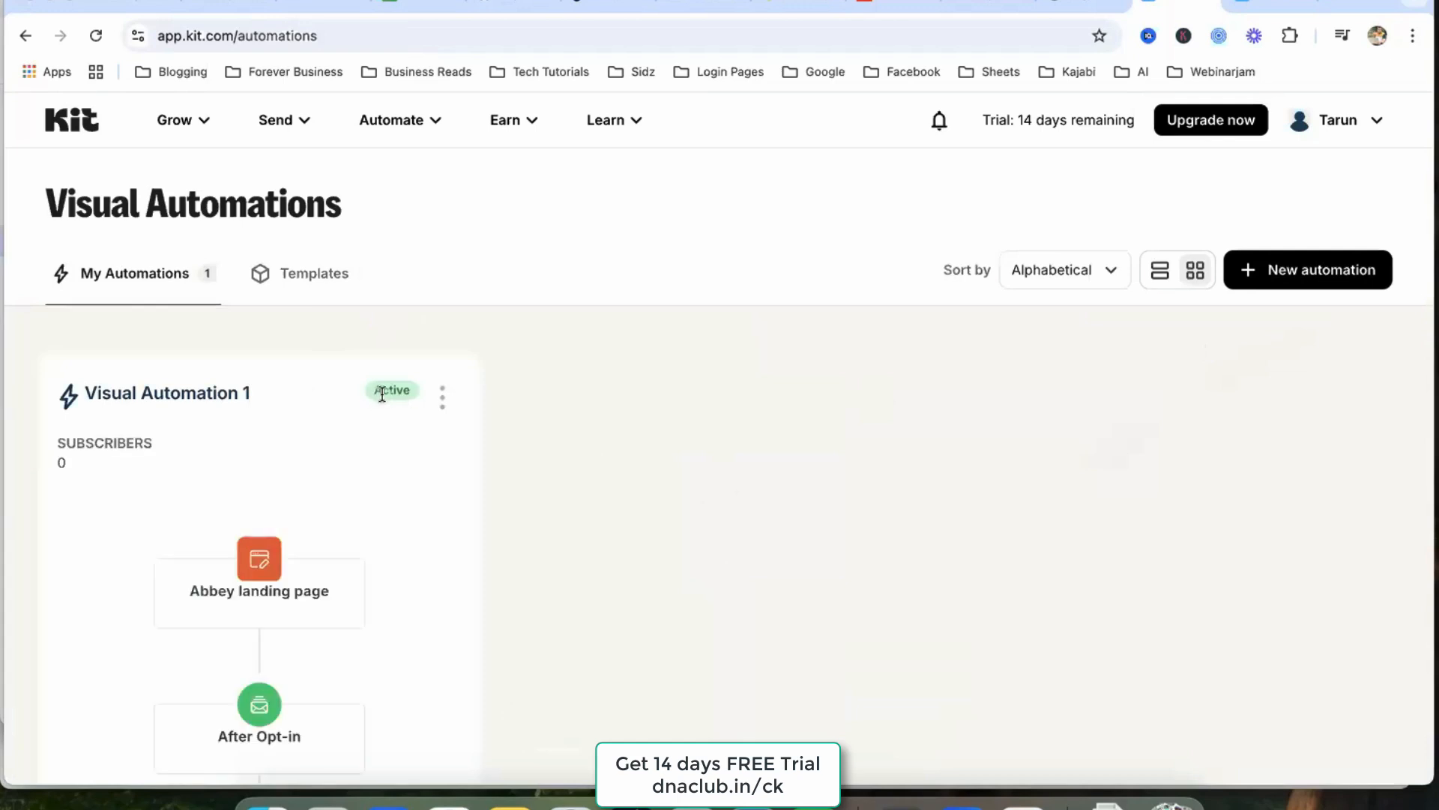
- Review the list of sequences and the flow of Visual Automation 1 in the list of visual automations
{"action": "left_click", "coordinate": [296, 123]}
{"action": "left_click", "coordinate": [385, 312]}
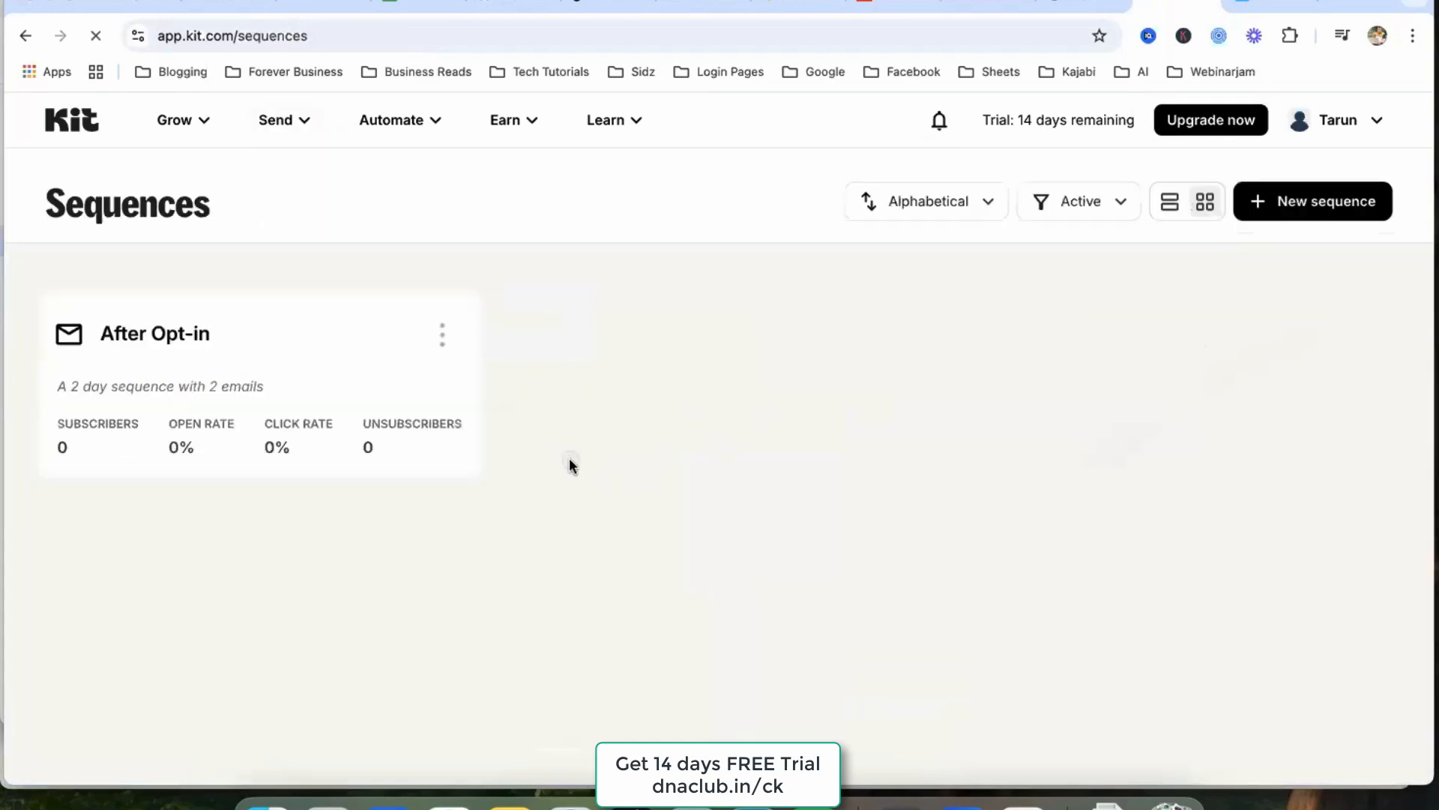
{"action": "left_click", "coordinate": [395, 120]}
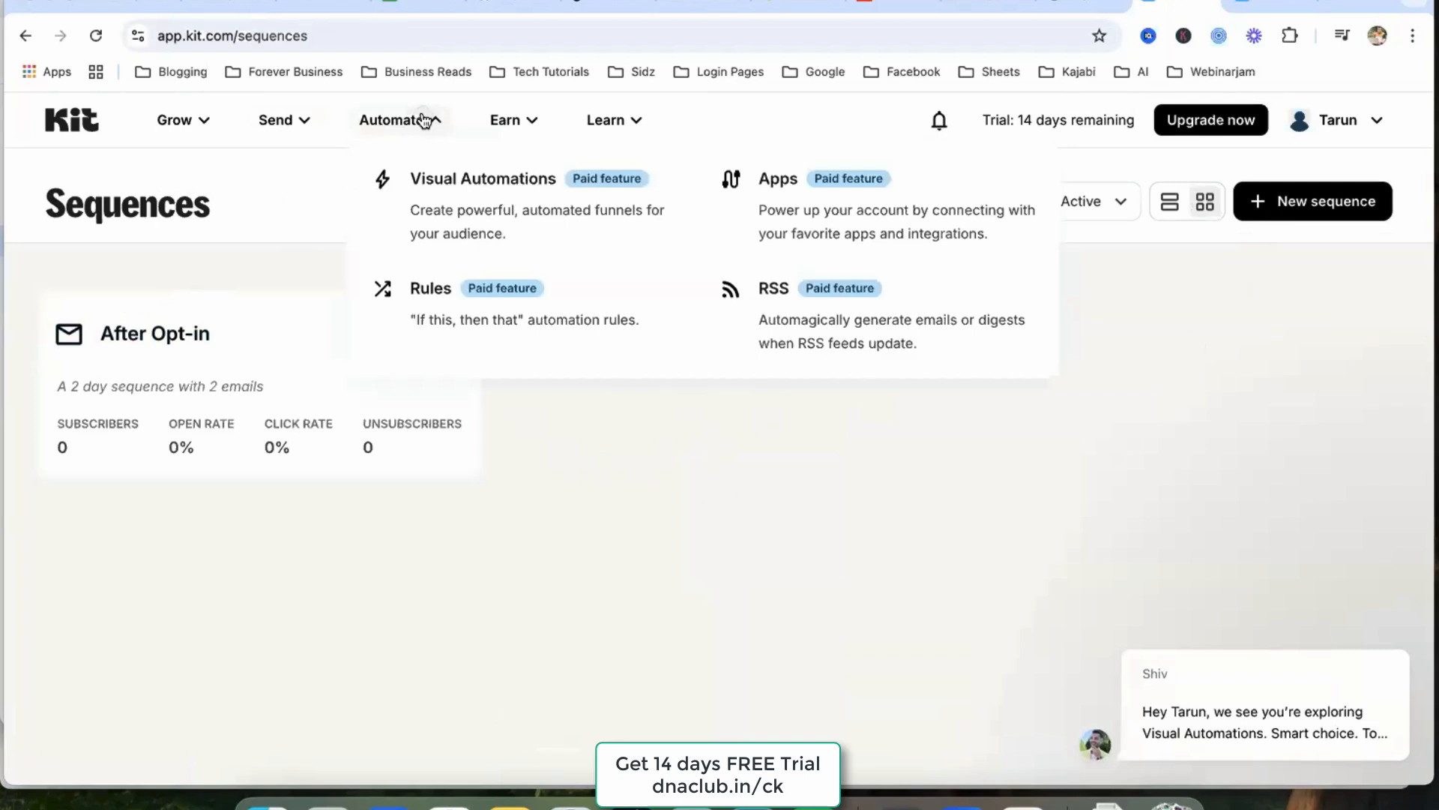
{"action": "left_click", "coordinate": [495, 204]}
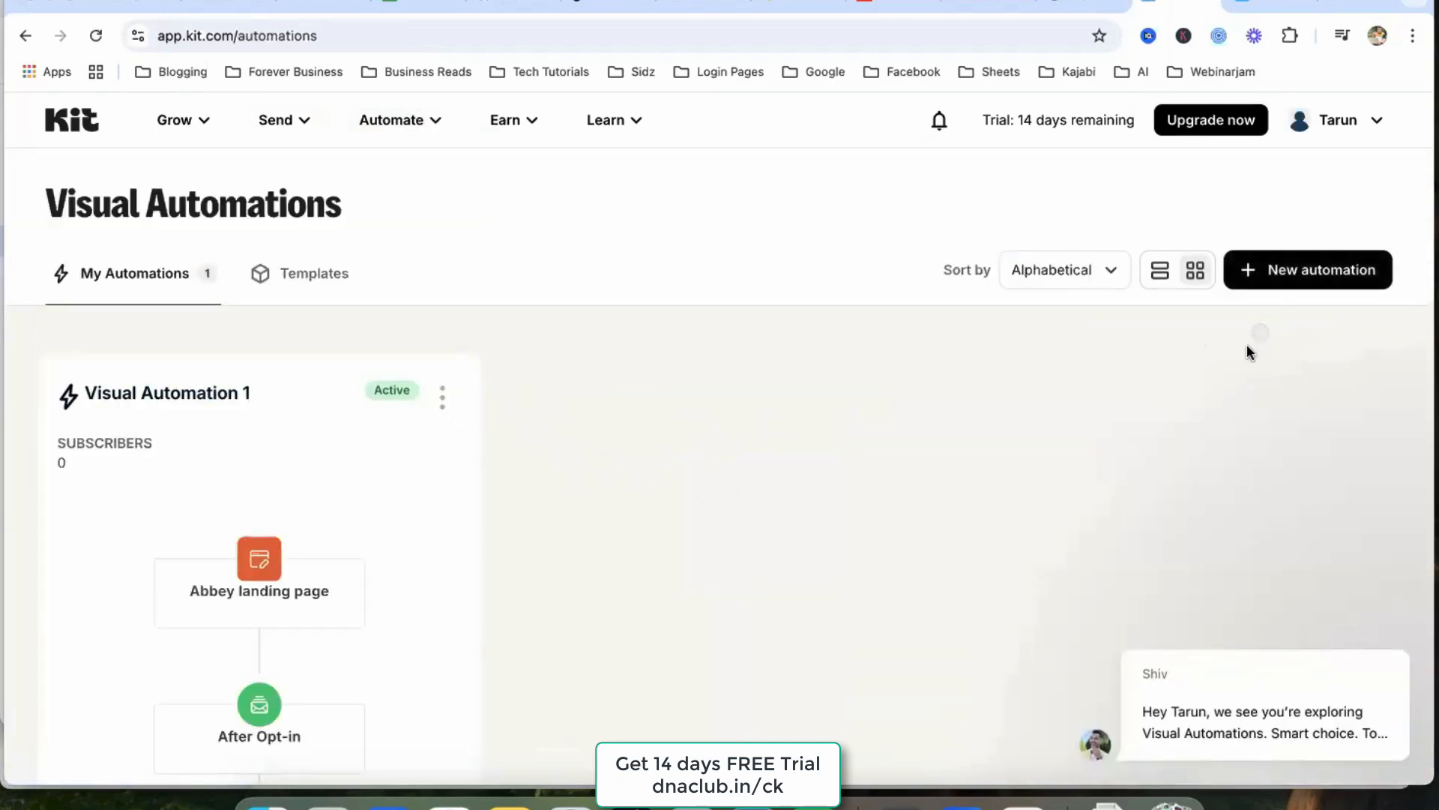
{"action": "left_click_drag", "start_coordinate": [1242, 359], "coordinate": [1276, 318]}
{"action": "scroll", "coordinate": [807, 393], "scroll_direction": "down", "scroll_amount": 3}
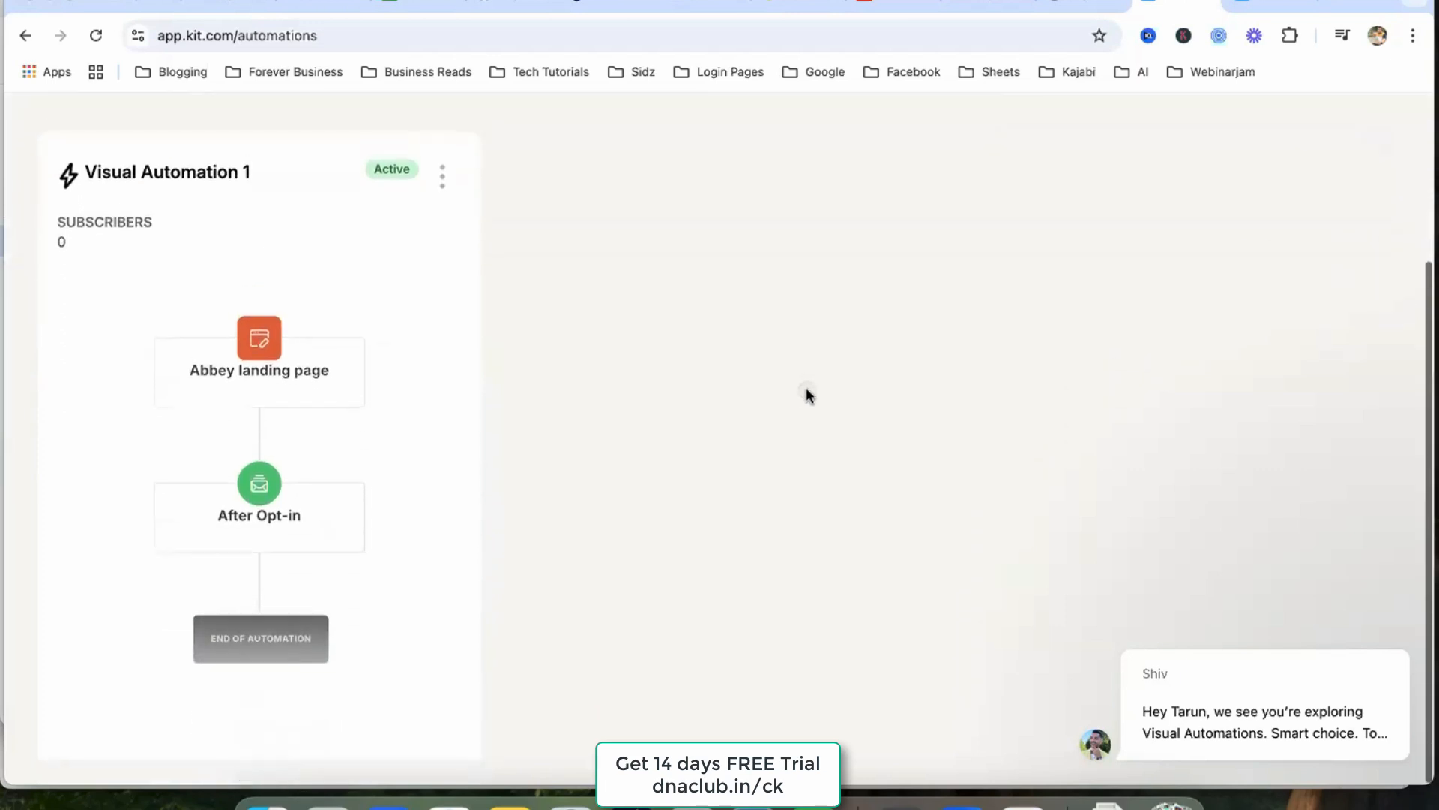
{"action": "scroll", "coordinate": [807, 390], "scroll_direction": "up", "scroll_amount": 3}
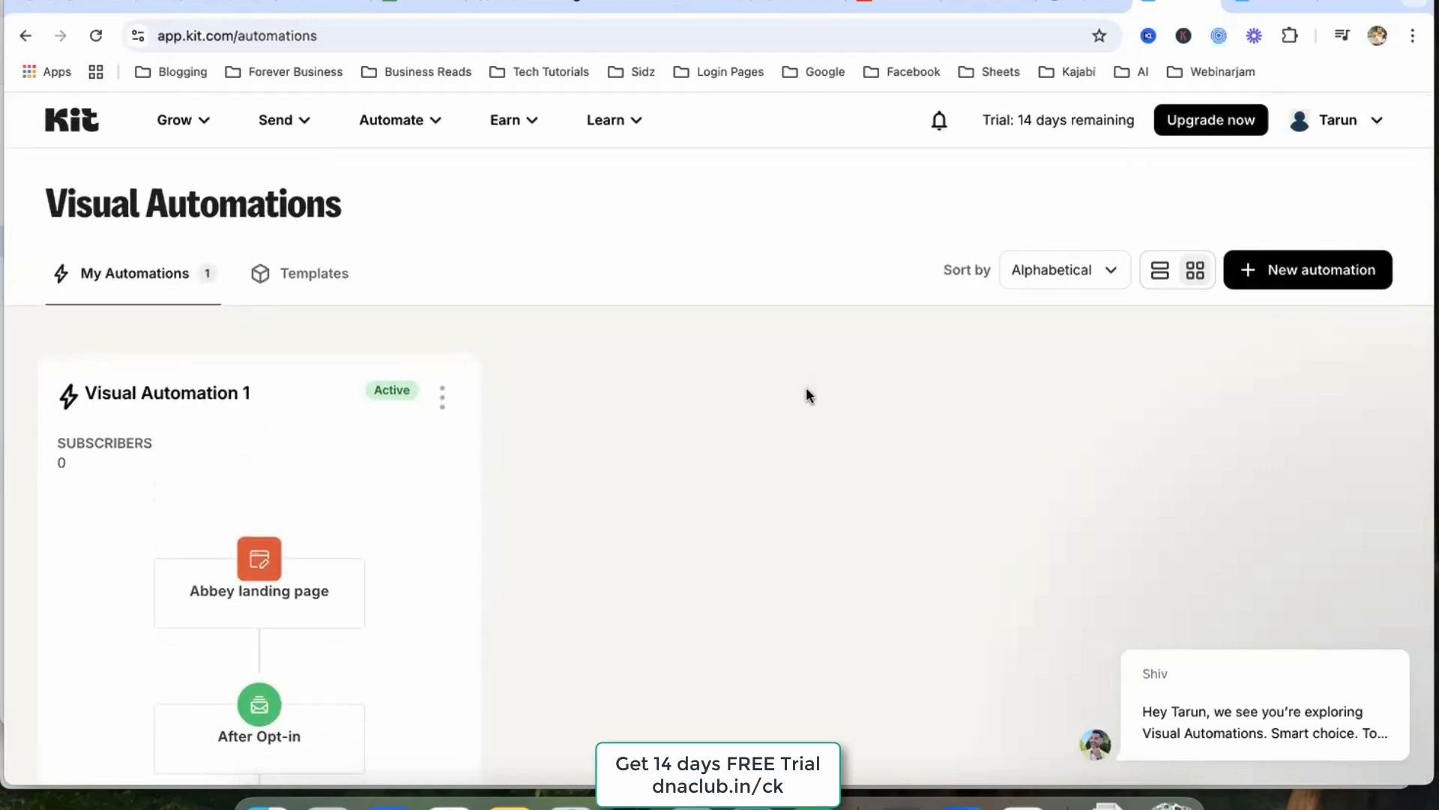